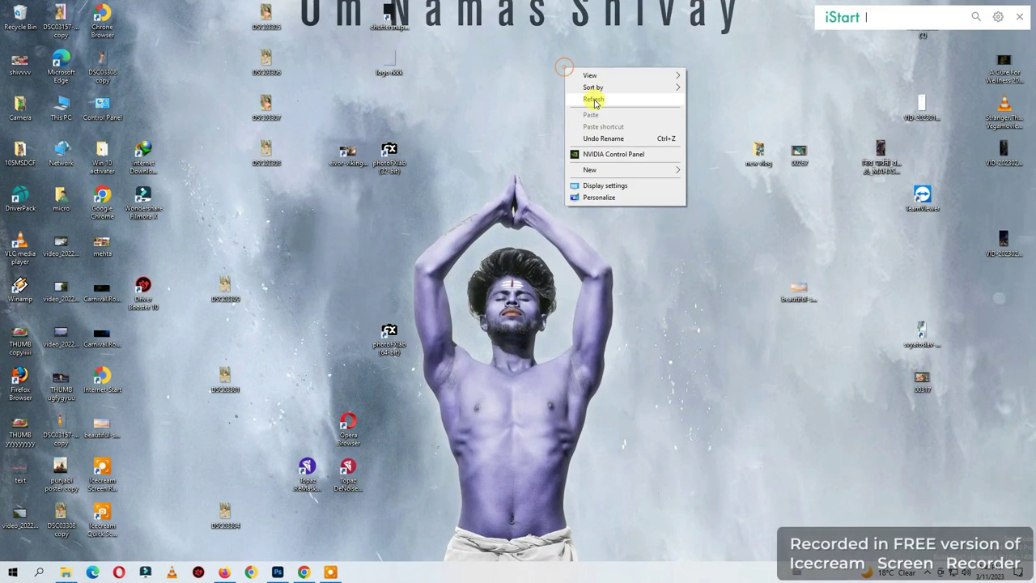
# Refresh the Windows desktop from its right-click menu.
pyautogui.click(594, 99)
pyautogui.rightClick(557, 107)
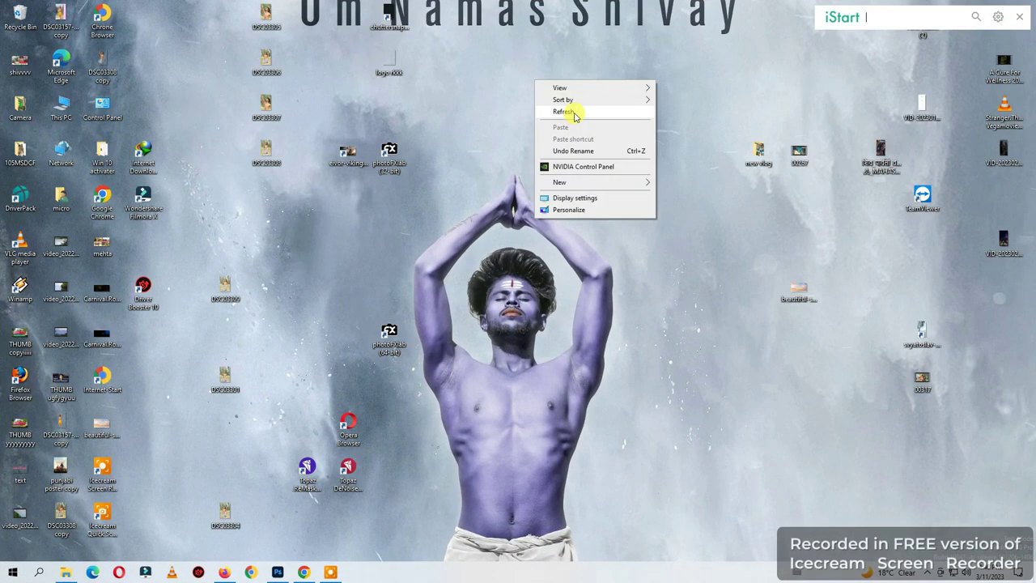
pyautogui.click(577, 111)
# Place the 'broken 30' desert photo onto the blank Photoshop canvas and rasterize it.
pyautogui.click(275, 573)
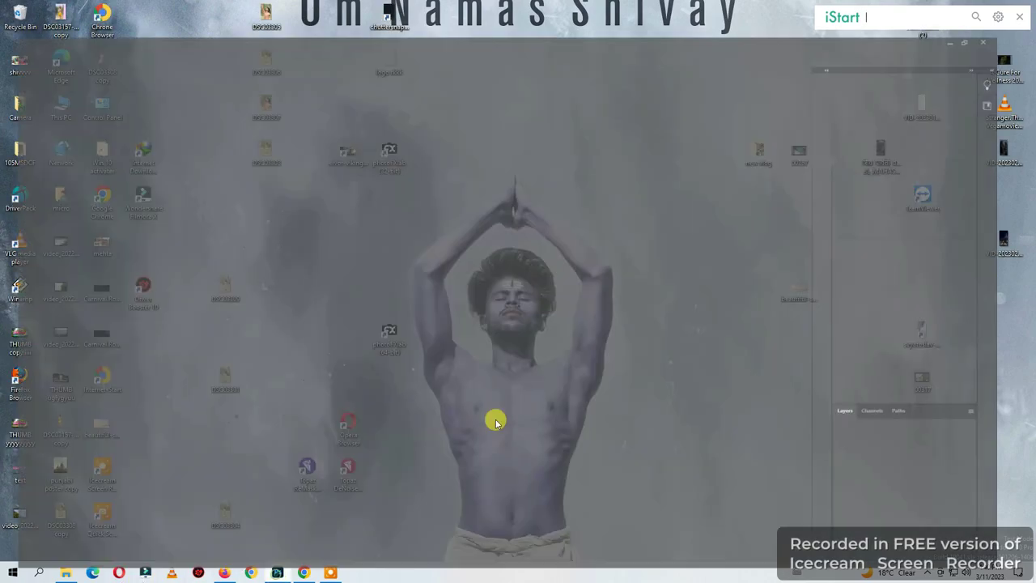
pyautogui.click(68, 575)
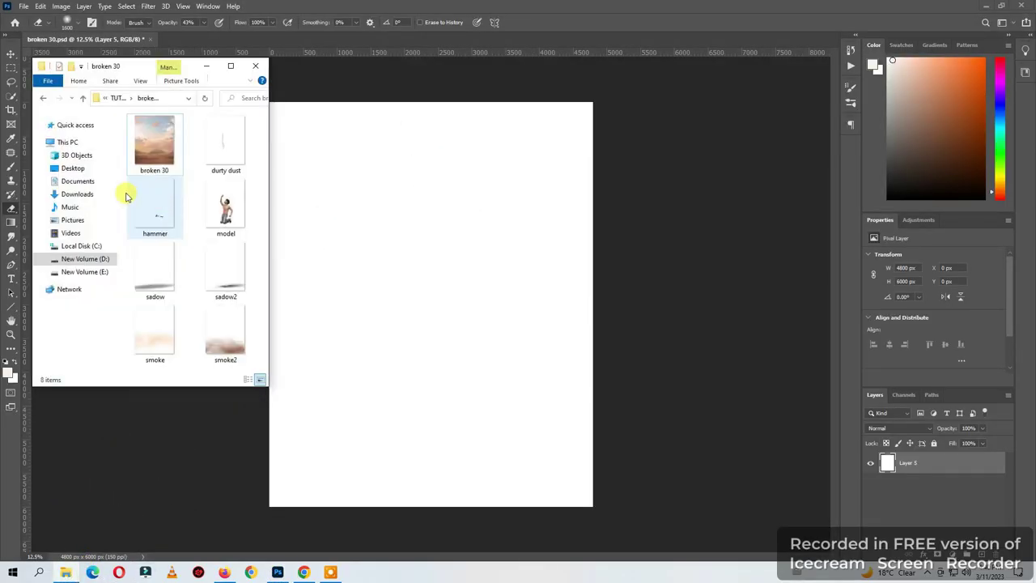
pyautogui.moveTo(155, 144)
pyautogui.mouseDown()
pyautogui.moveTo(394, 290)
pyautogui.moveTo(419, 294)
pyautogui.mouseUp()
pyautogui.press('Return')
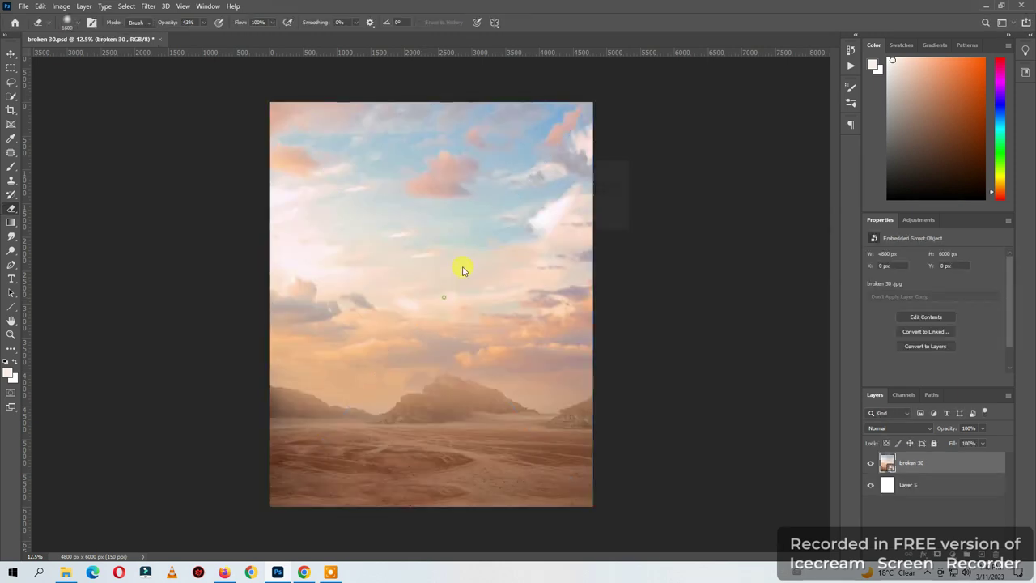
pyautogui.click(464, 271)
pyautogui.click(502, 219)
# Duplicate the desert layer as 'broken 30 copy' and zoom in on the sky.
pyautogui.rightClick(951, 461)
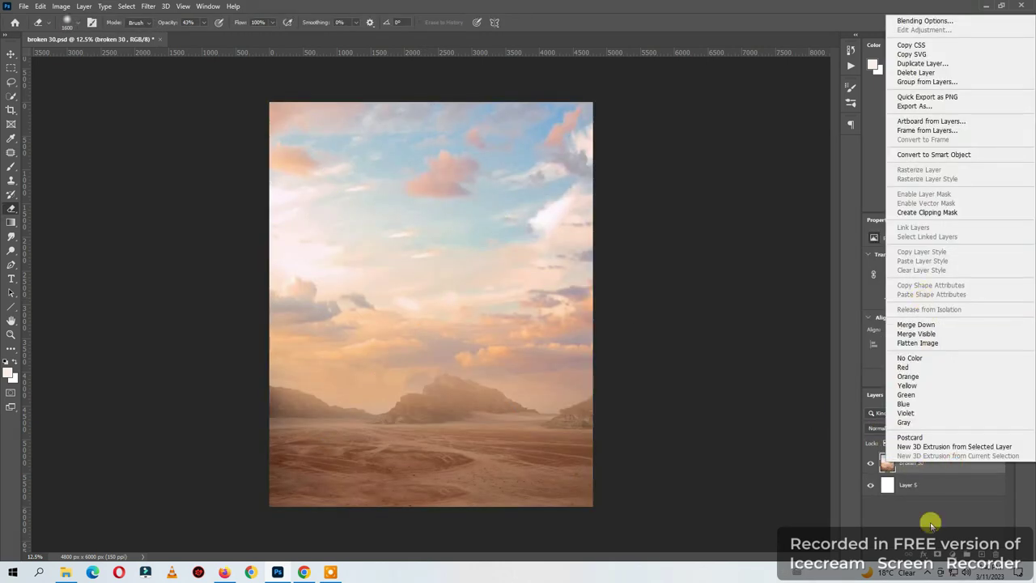
pyautogui.click(931, 524)
pyautogui.hotkey('ctrl', 'j')
pyautogui.hotkey('ctrl', '+')
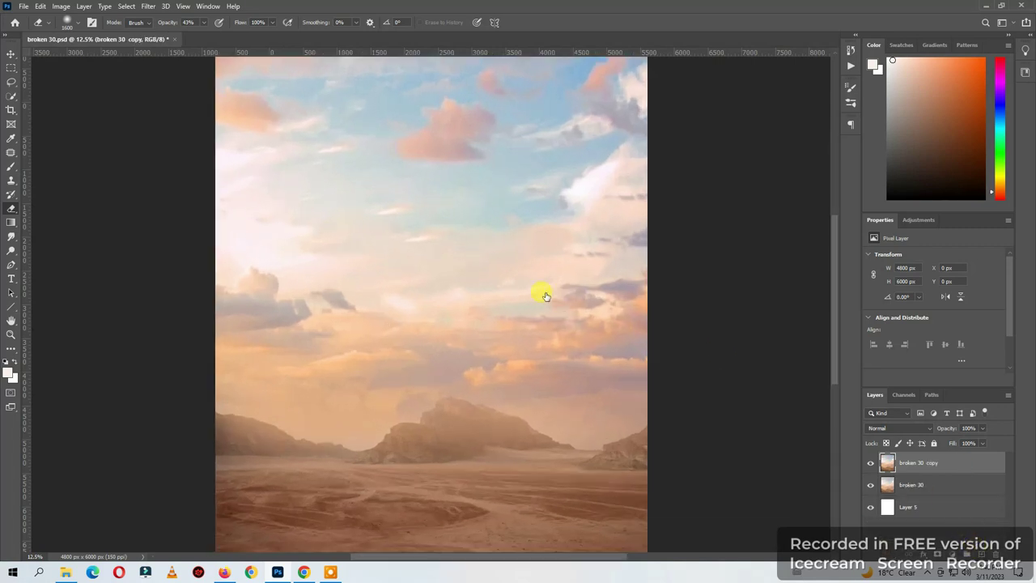
pyautogui.hotkey('ctrl', '+')
pyautogui.scroll(1, 478, 243)
pyautogui.scroll(1, 432, 300)
pyautogui.hotkey('ctrl', '-')
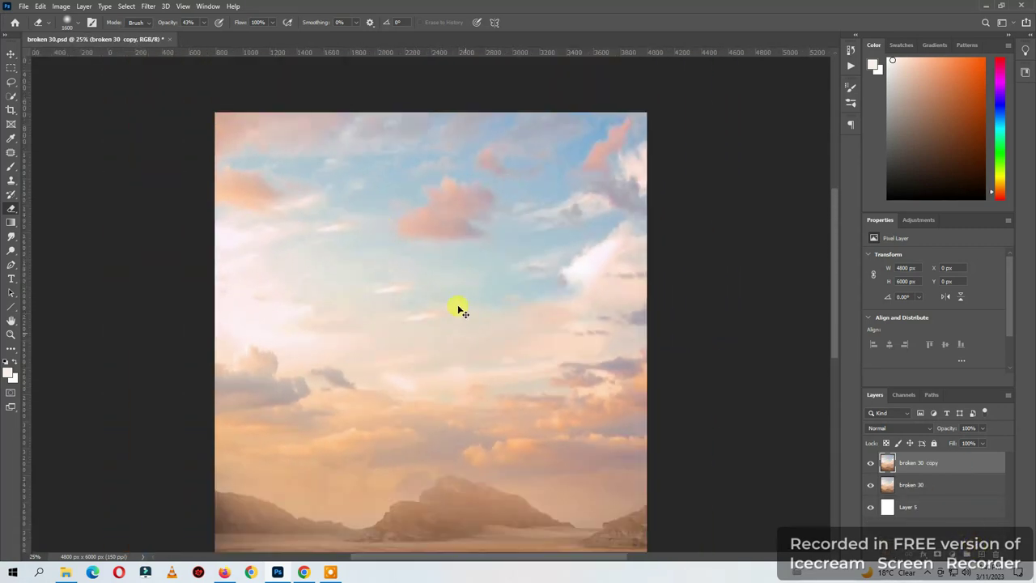
pyautogui.hotkey('ctrl', '+')
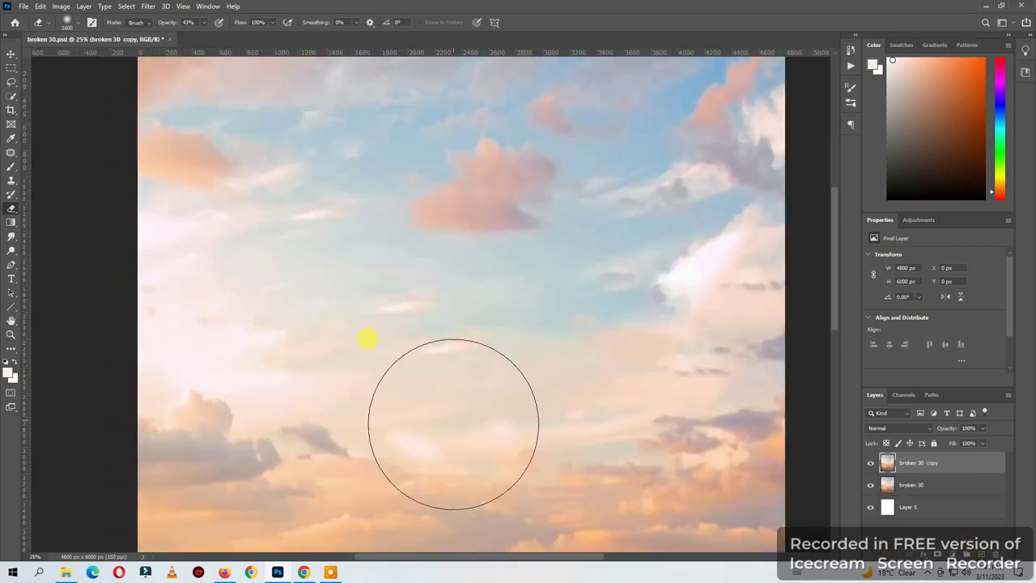
pyautogui.click(65, 573)
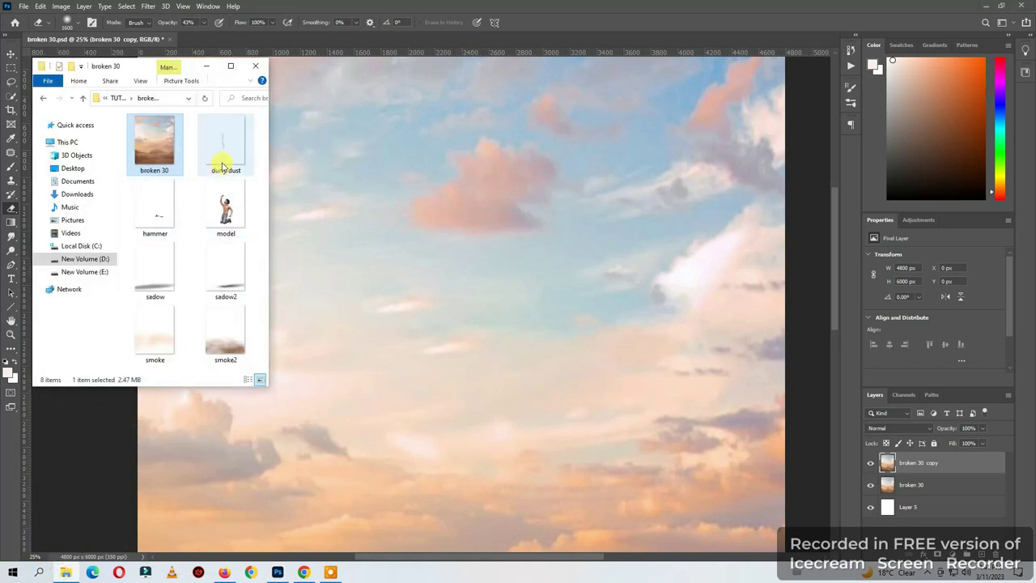
# Place the model photo lower on the canvas and rasterize the model layer.
pyautogui.moveTo(222, 203); pyautogui.dragTo(478, 296)
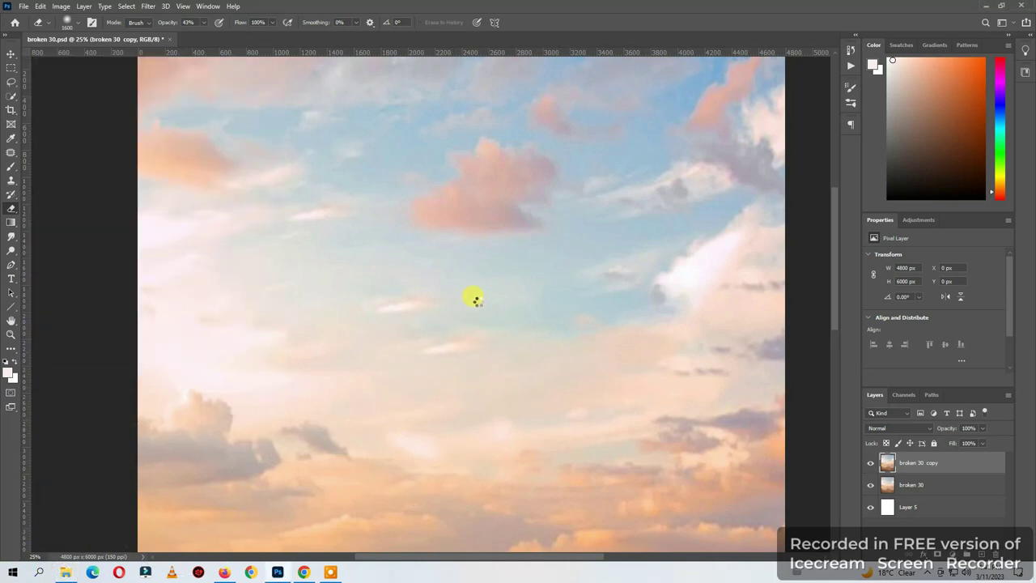
pyautogui.hotkey('ctrl', '-')
pyautogui.hotkey('ctrl', '-')
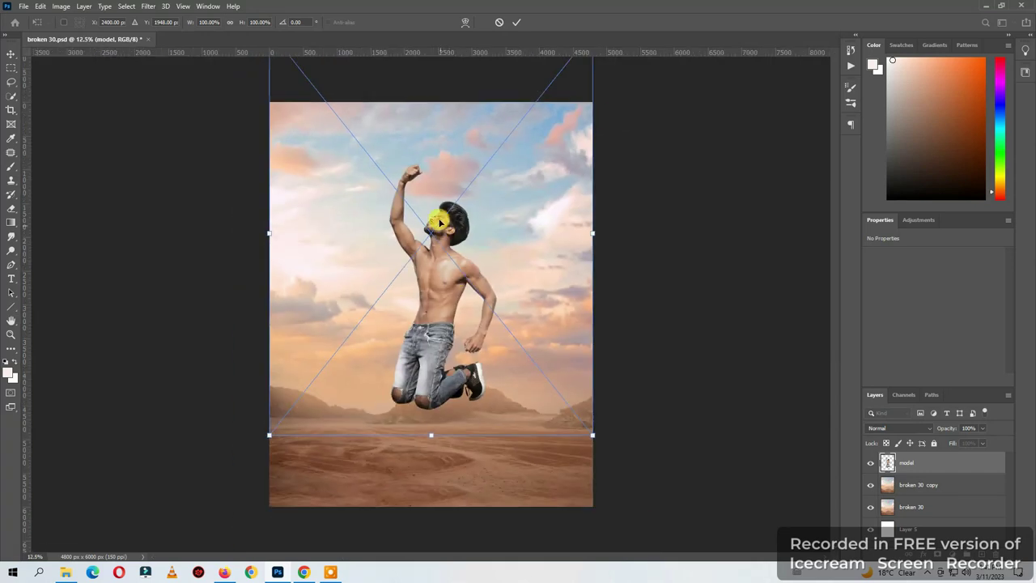
pyautogui.moveTo(438, 273); pyautogui.dragTo(451, 291)
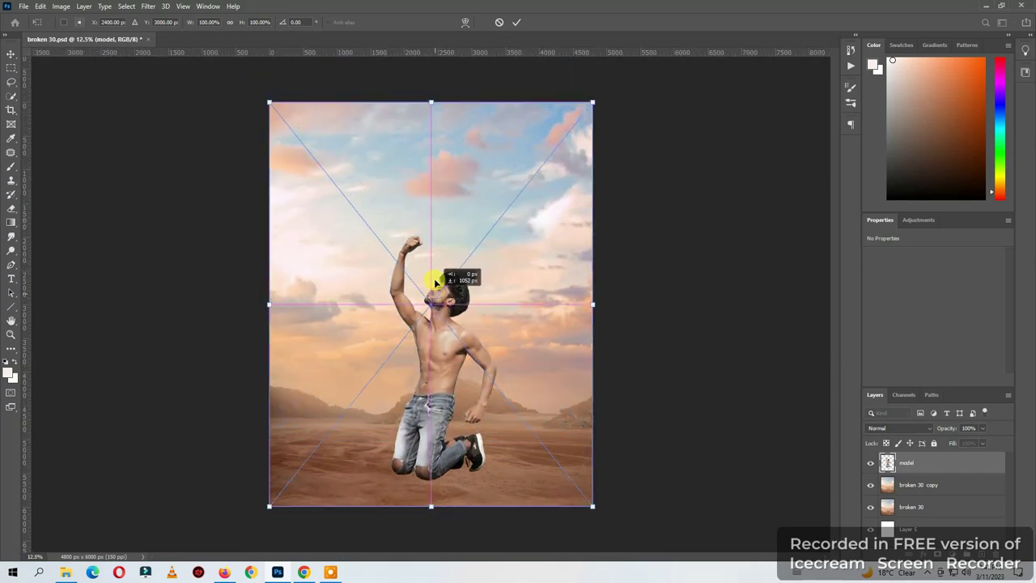
pyautogui.press('Return')
pyautogui.press('e')
pyautogui.click(457, 286)
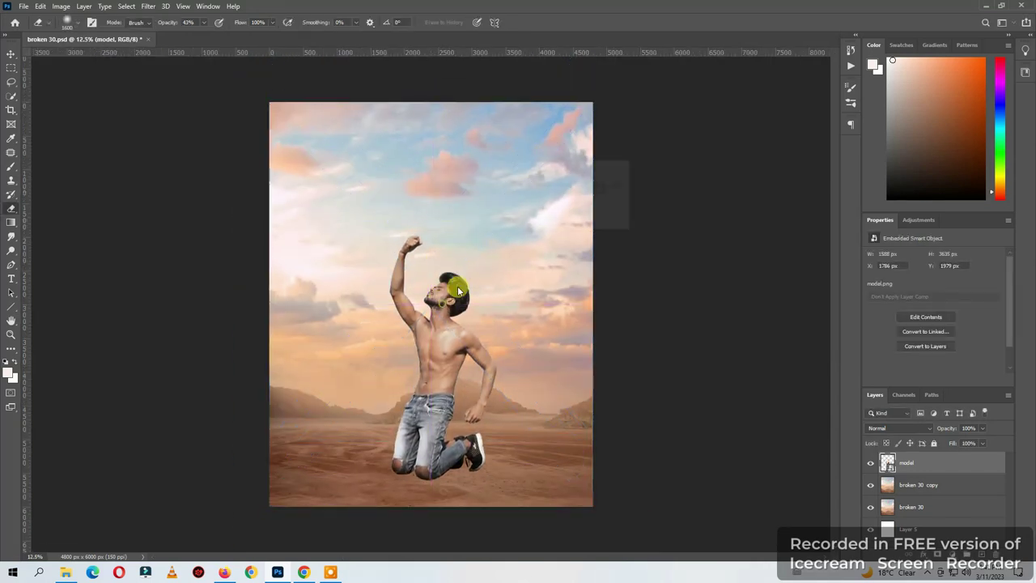
pyautogui.click(493, 224)
# Place the sadow and sadow2 shadow images onto the canvas.
pyautogui.click(65, 572)
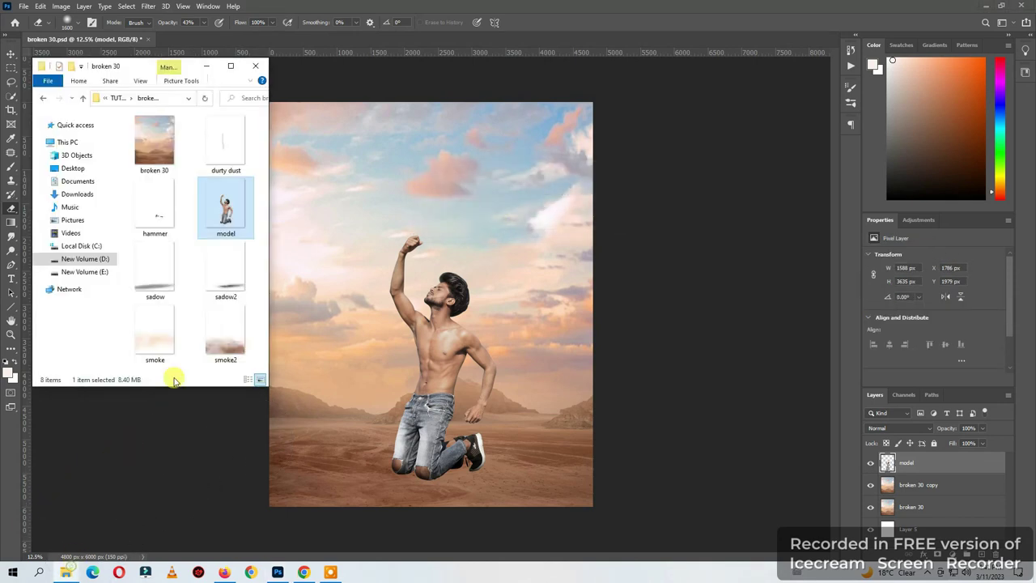
pyautogui.click(226, 271)
pyautogui.keyDown('ctrl'); pyautogui.click(165, 279); pyautogui.keyUp('ctrl')
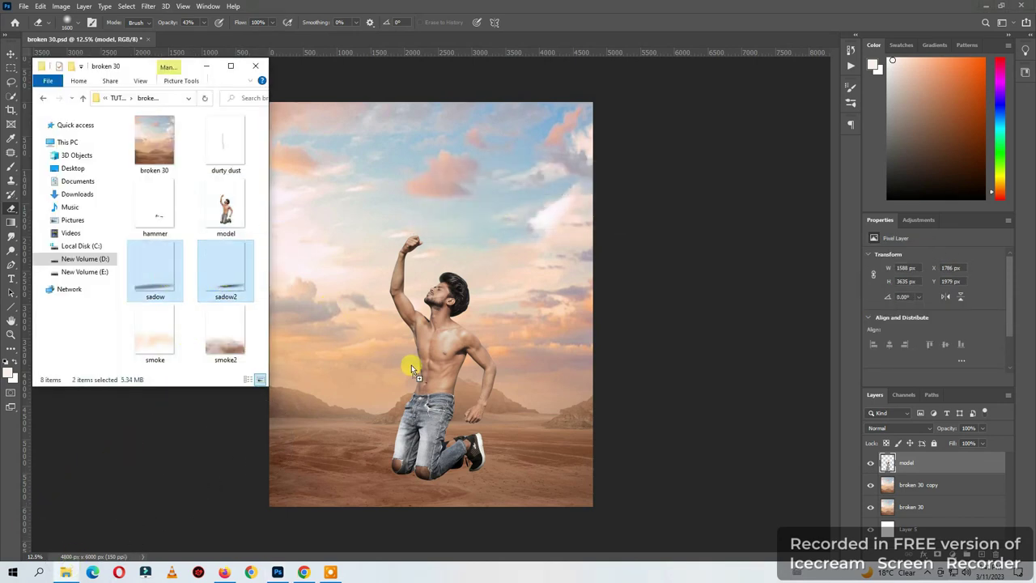
pyautogui.moveTo(412, 364); pyautogui.dragTo(411, 365)
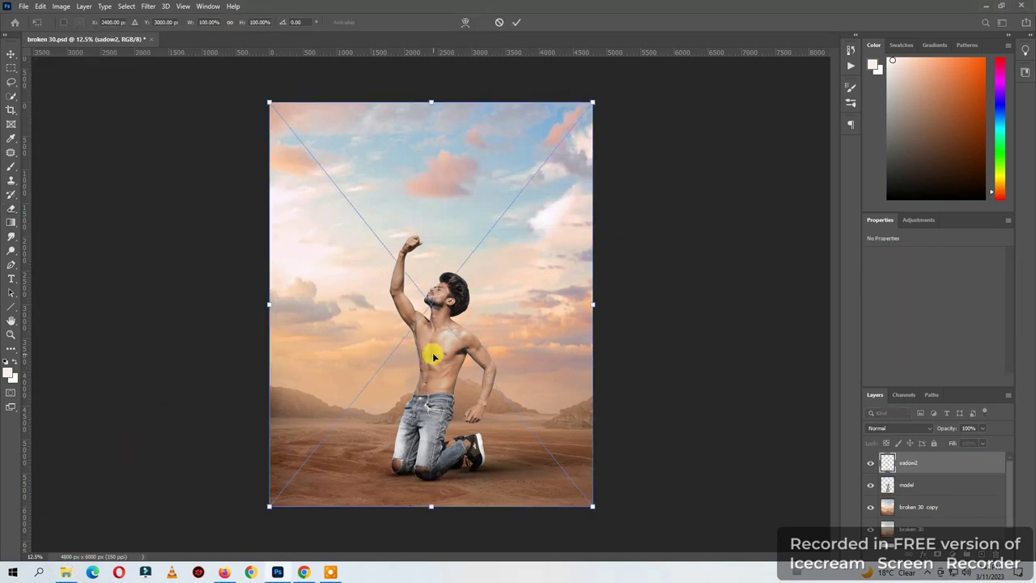
pyautogui.press('Escape')
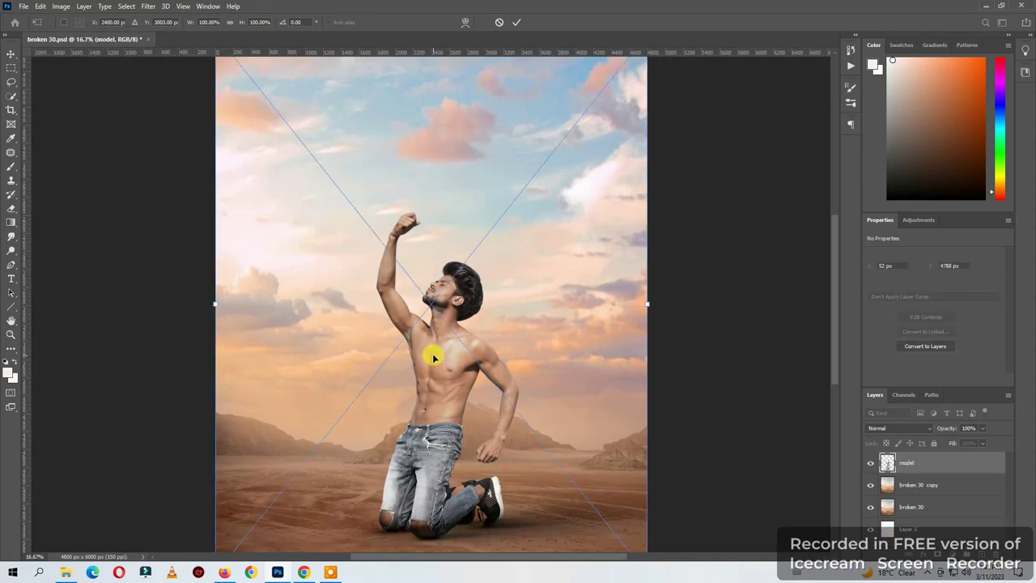
pyautogui.press('Return')
pyautogui.press('Return')
# Rasterize the sadow and sadow2 layers and move them below the model layer.
pyautogui.rightClick(937, 463)
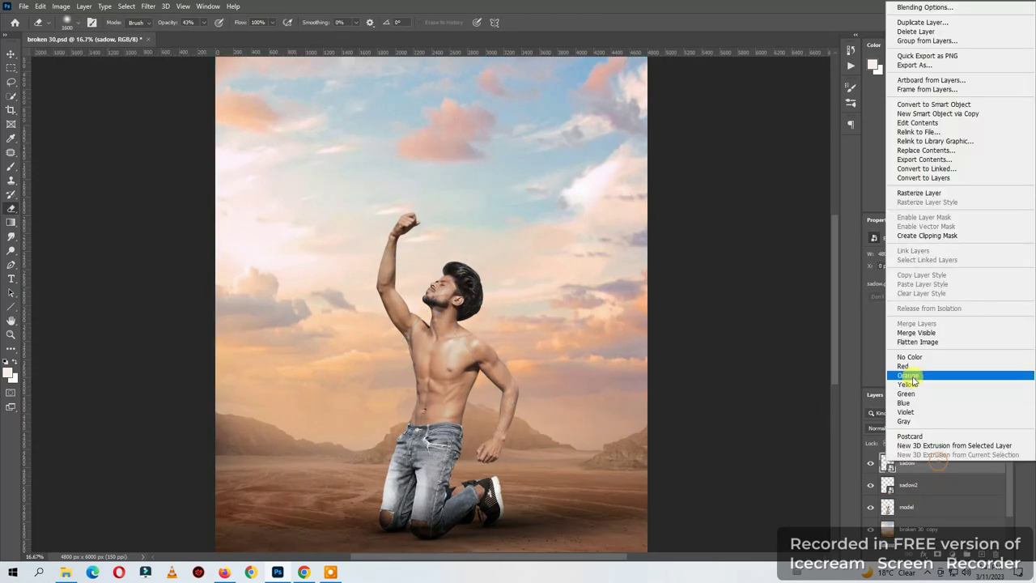
pyautogui.rightClick(935, 468)
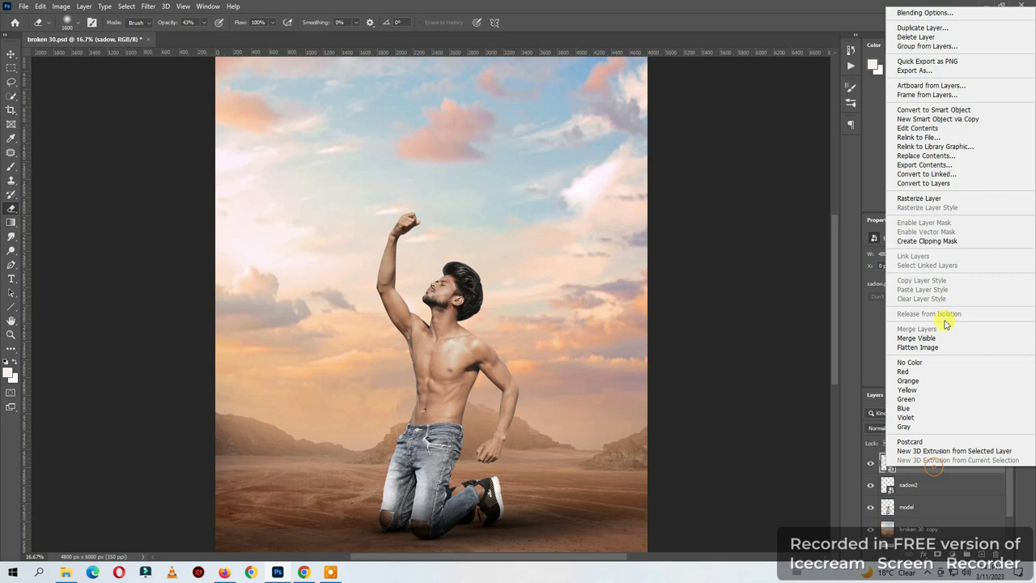
pyautogui.click(924, 213)
pyautogui.rightClick(931, 484)
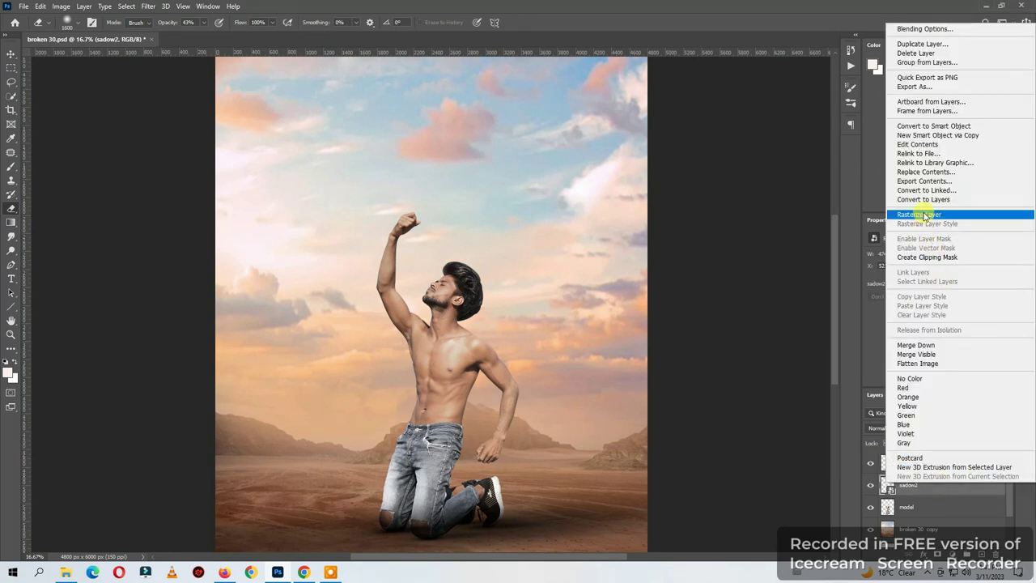
pyautogui.click(922, 214)
pyautogui.click(929, 468)
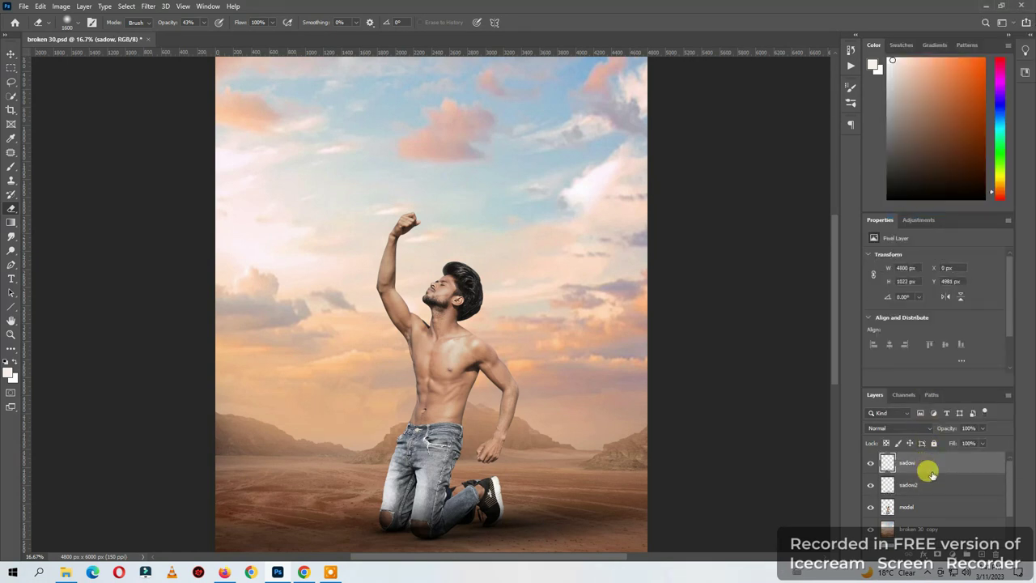
pyautogui.keyDown('shift'); pyautogui.click(928, 485); pyautogui.keyUp('shift')
pyautogui.hotkey('ctrl', '[')
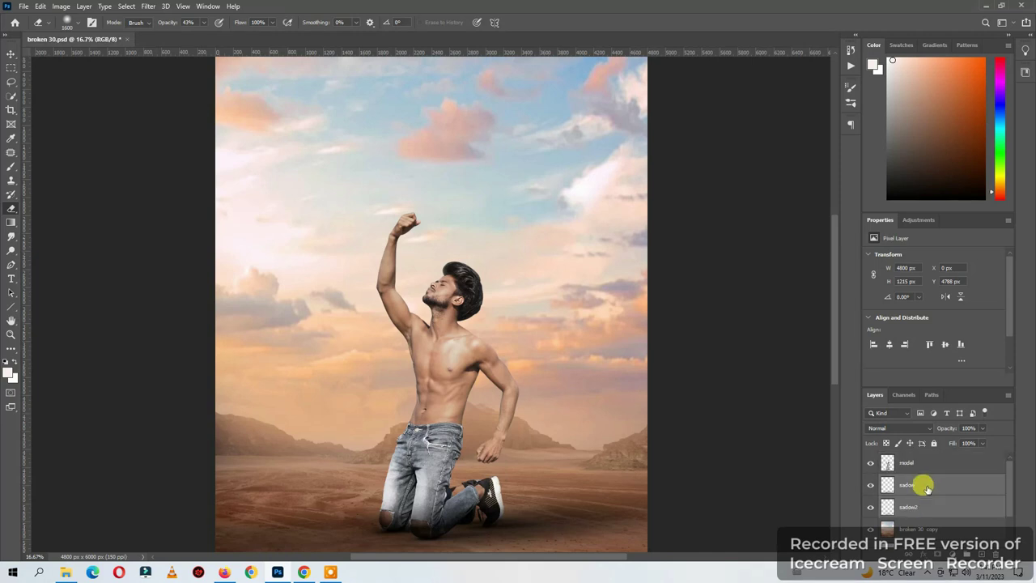
pyautogui.click(157, 237)
pyautogui.click(512, 214)
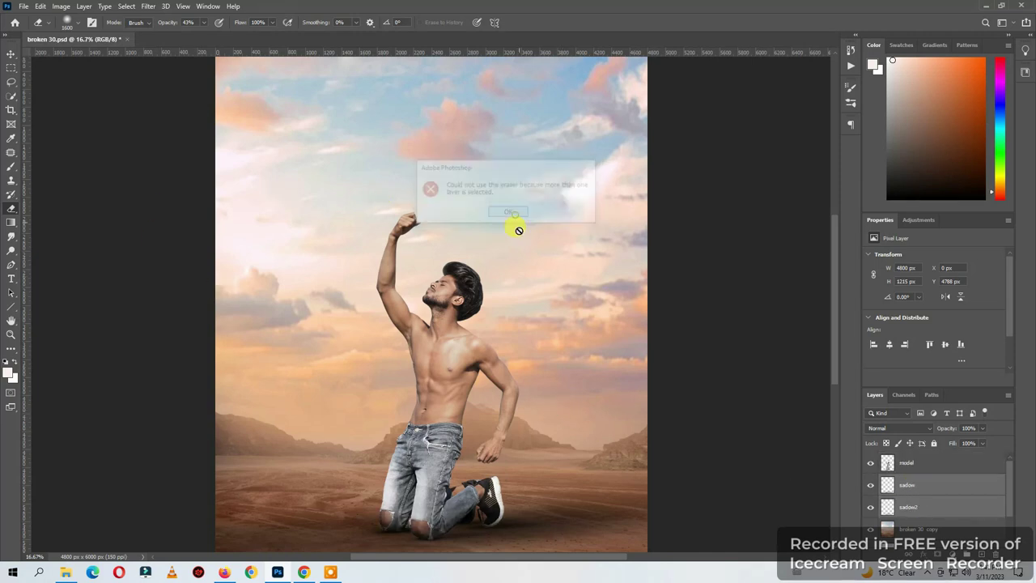
pyautogui.click(11, 68)
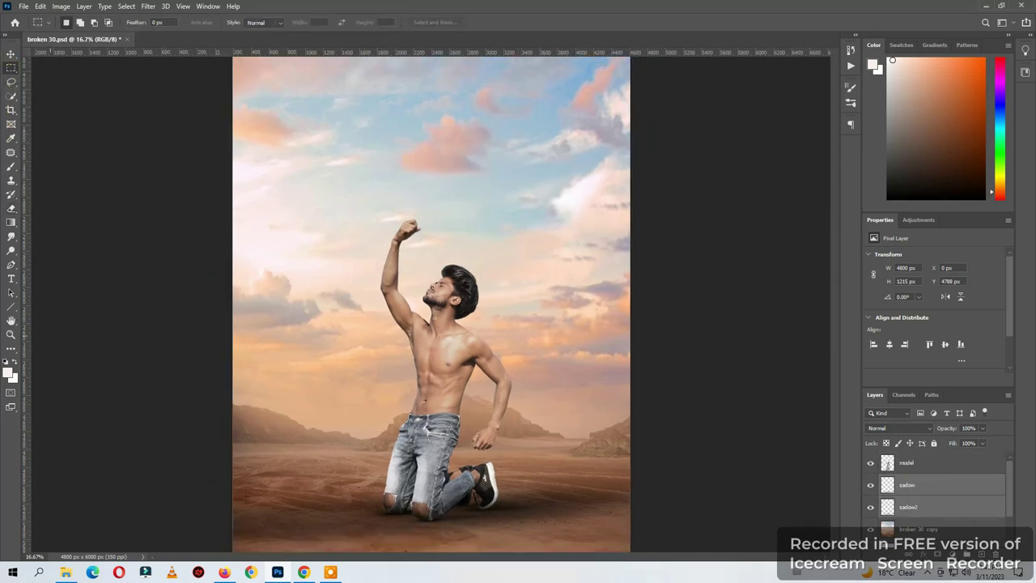
# Select the model layer and zoom in on the man's body.
pyautogui.scroll(-3, 151, 308)
pyautogui.scroll(2, 474, 443)
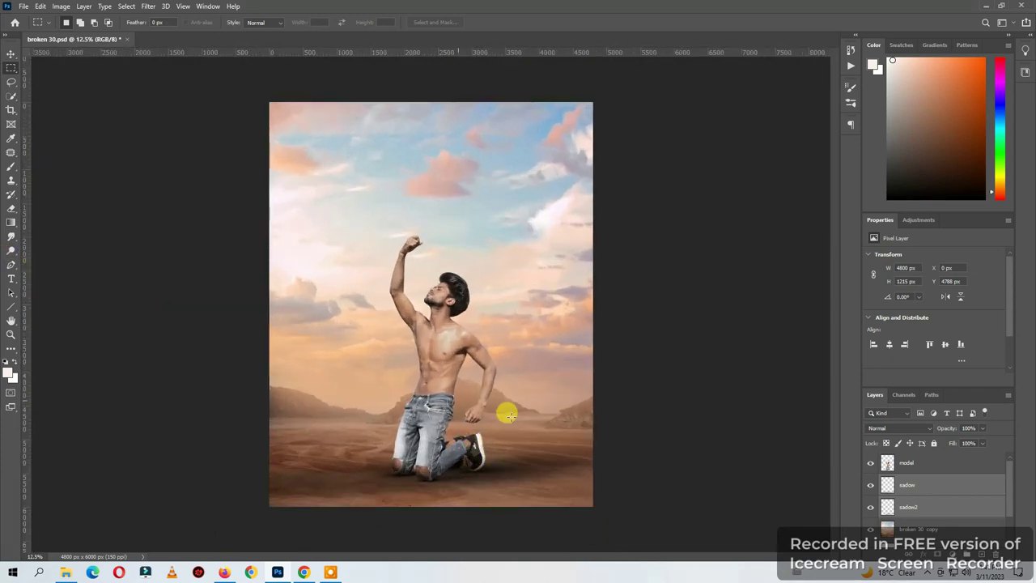
pyautogui.hotkey('ctrl', '+')
pyautogui.click(891, 460)
pyautogui.hotkey('ctrl', '+')
pyautogui.scroll(1, 373, 303)
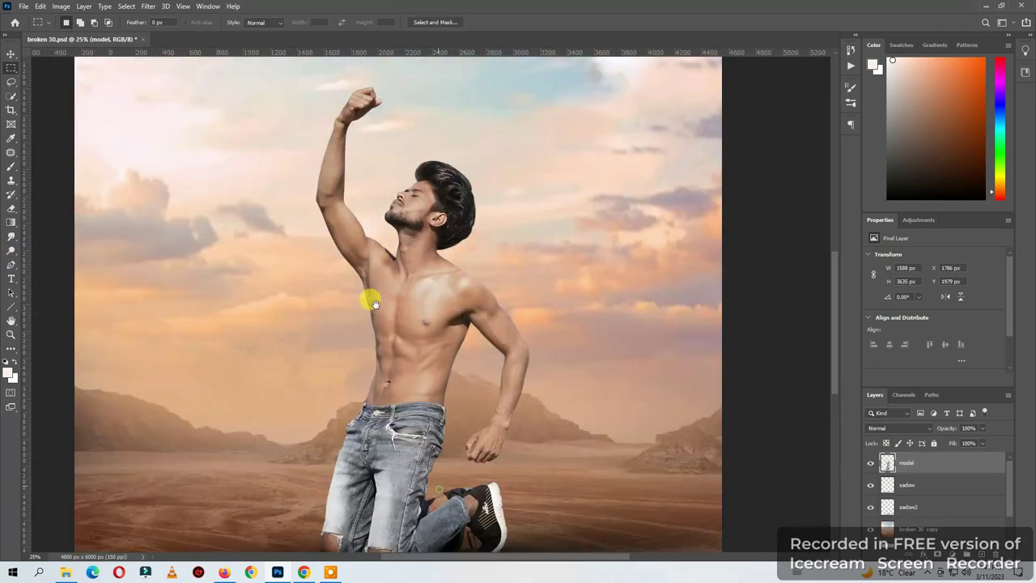
pyautogui.scroll(-3, 373, 302)
pyautogui.hotkey('ctrl', '+')
# Place the smoke image across the canvas and move its layer below the man.
pyautogui.click(66, 572)
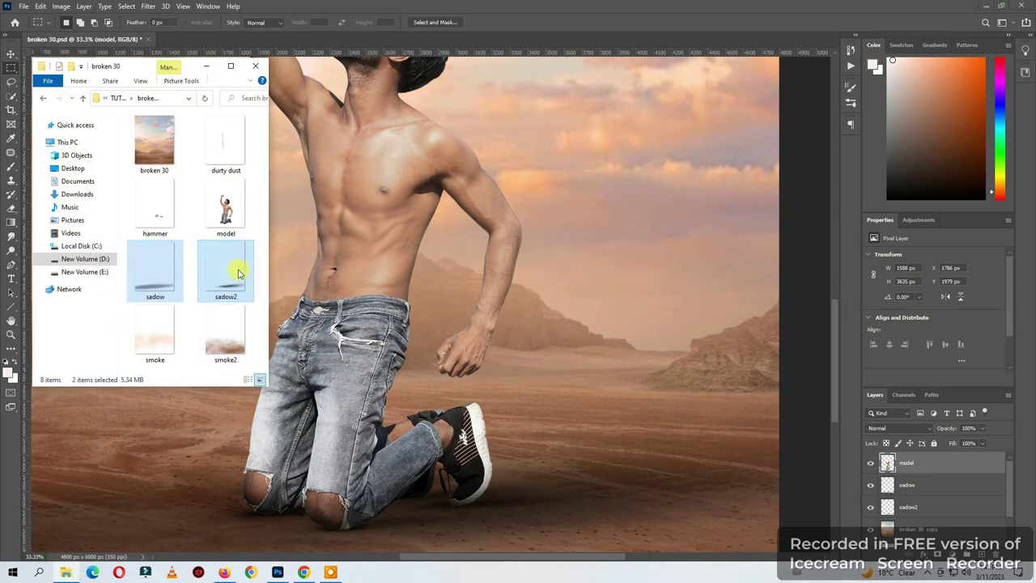
pyautogui.click(154, 336)
pyautogui.click(522, 309)
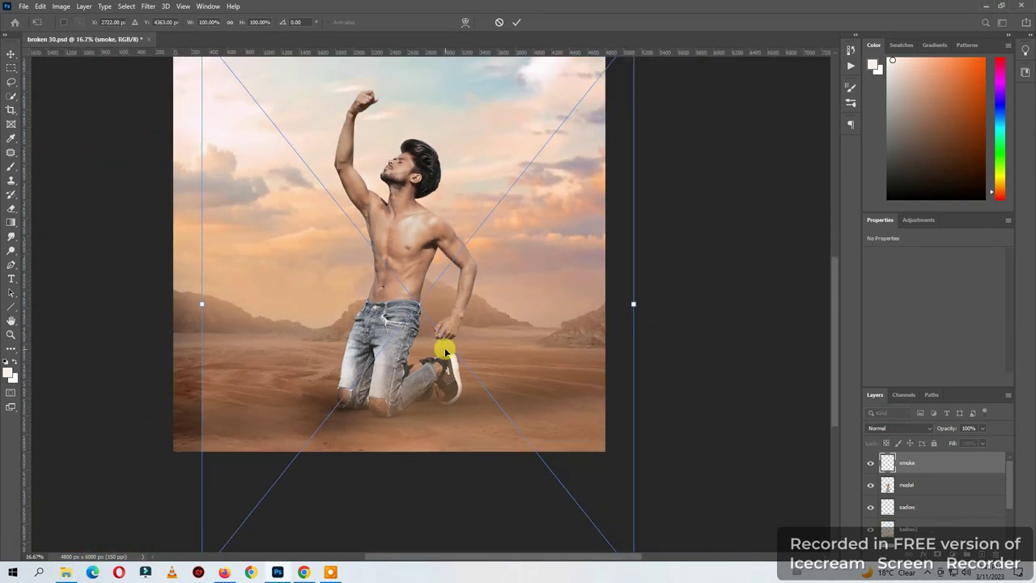
pyautogui.moveTo(444, 347); pyautogui.dragTo(414, 225)
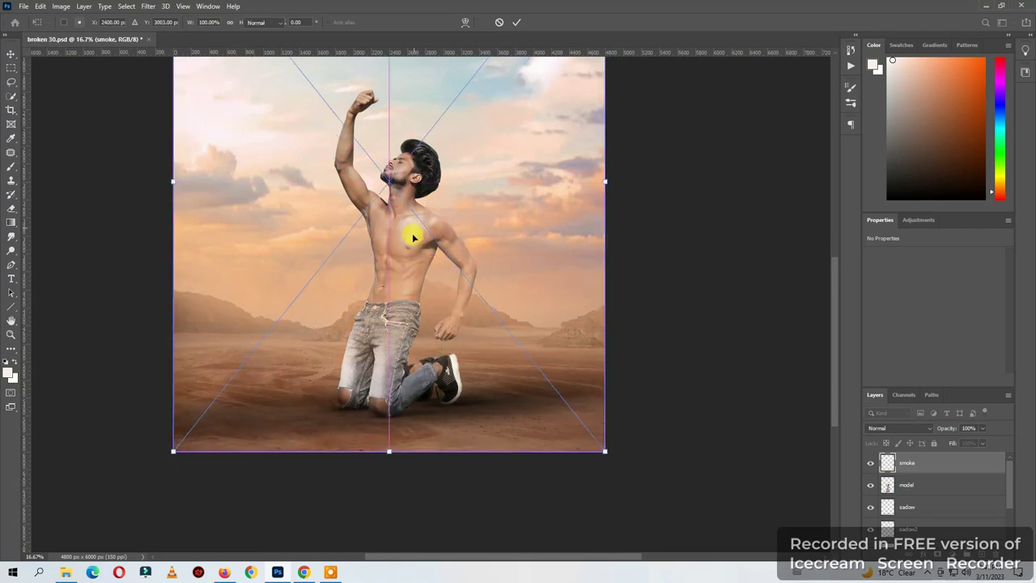
pyautogui.press('Return')
pyautogui.hotkey('ctrl', '[')
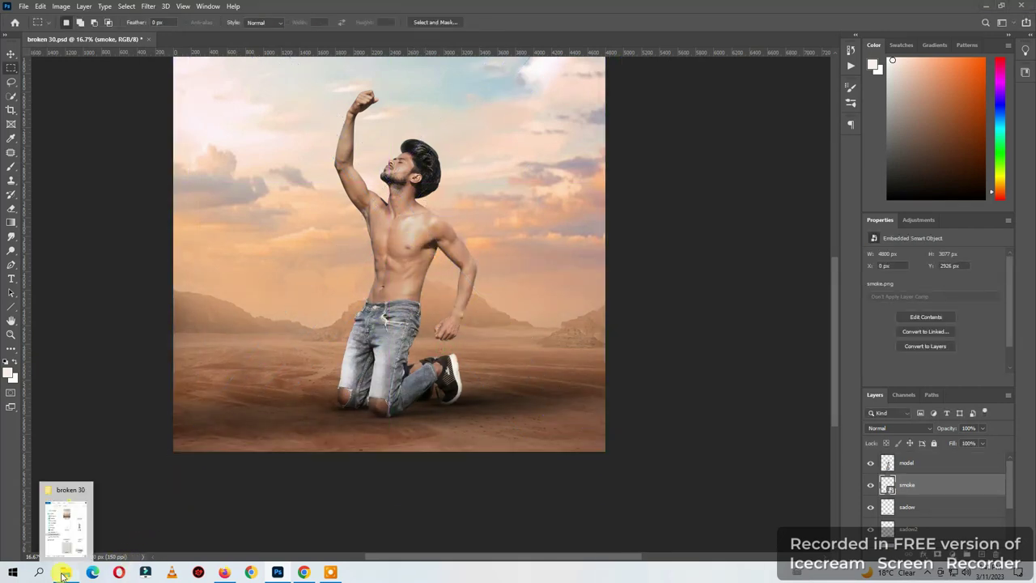
# Place the smoke2 image aligned with the canvas and move its layer above the model.
pyautogui.click(65, 572)
pyautogui.moveTo(225, 340); pyautogui.dragTo(376, 357)
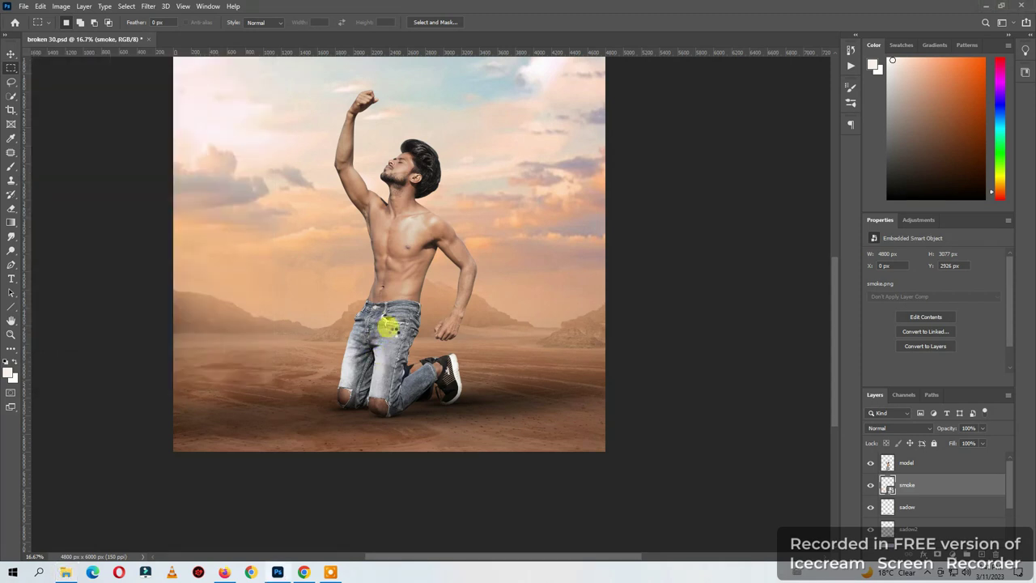
pyautogui.moveTo(393, 284)
pyautogui.mouseDown()
pyautogui.moveTo(396, 276)
pyautogui.moveTo(393, 289)
pyautogui.mouseUp()
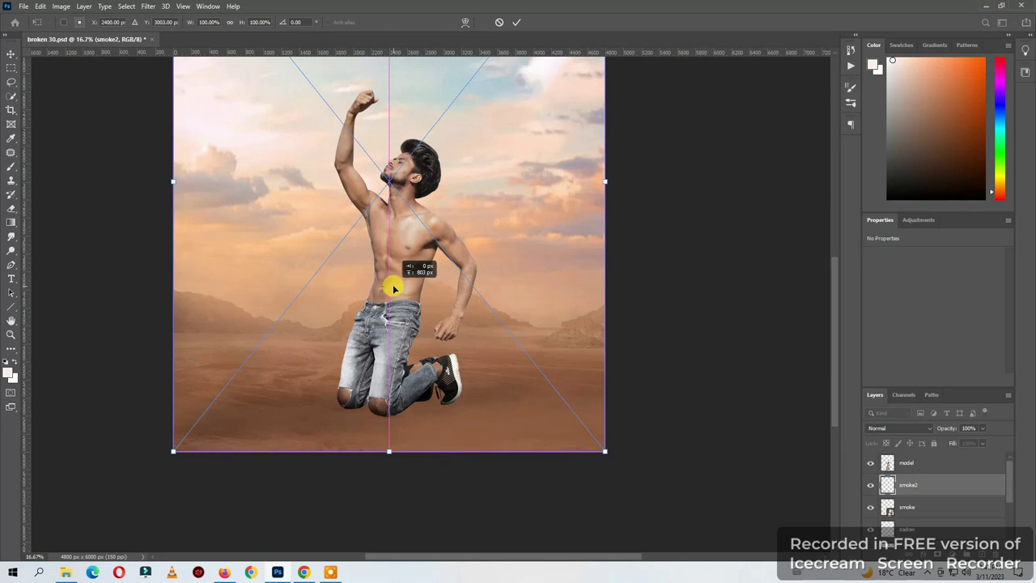
pyautogui.press('Return')
pyautogui.hotkey('ctrl', ']')
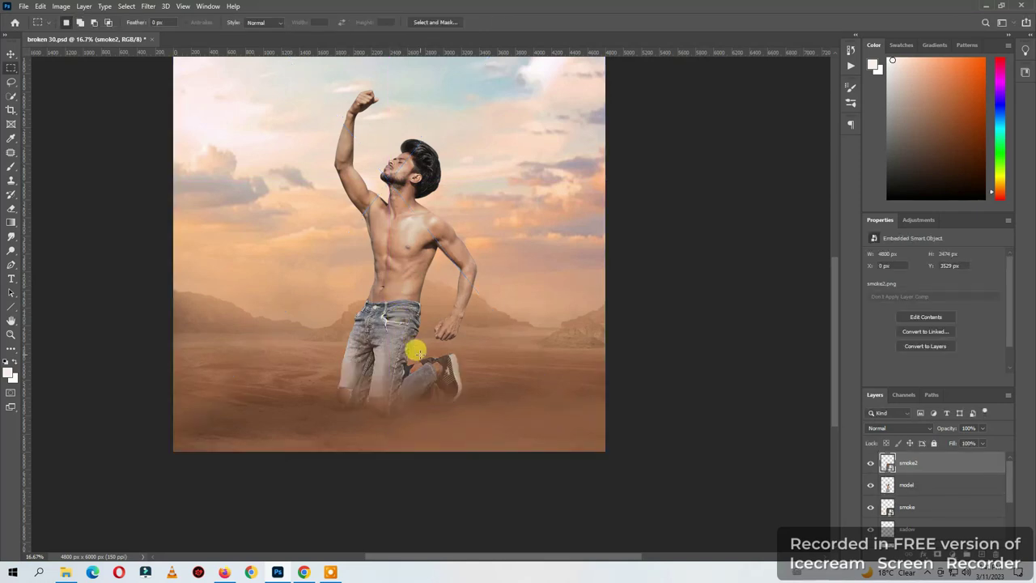
pyautogui.hotkey('ctrl', '+')
pyautogui.click(66, 572)
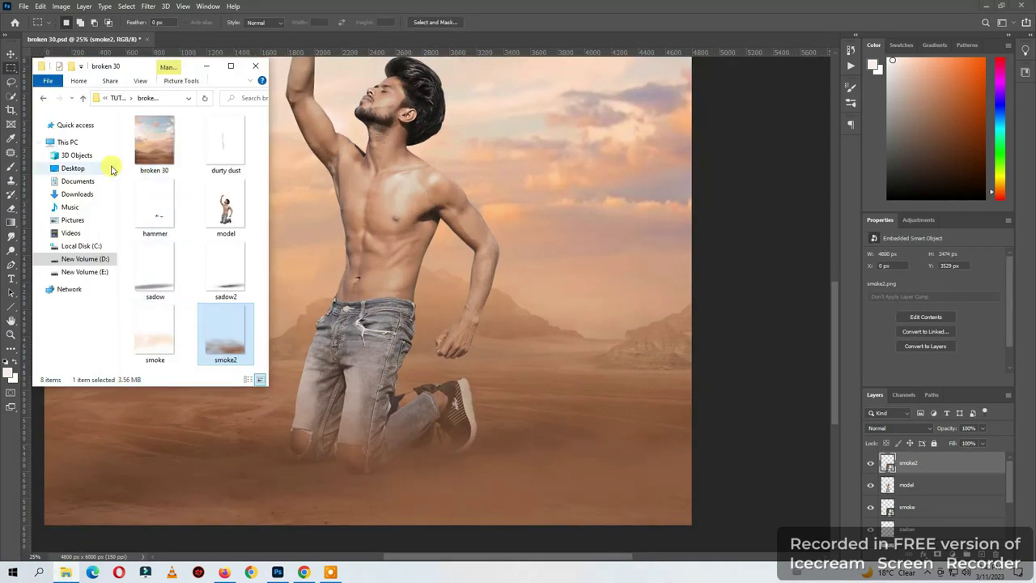
# Drop the 'durty dust' image into the composite and align it with the canvas top.
pyautogui.click(223, 150)
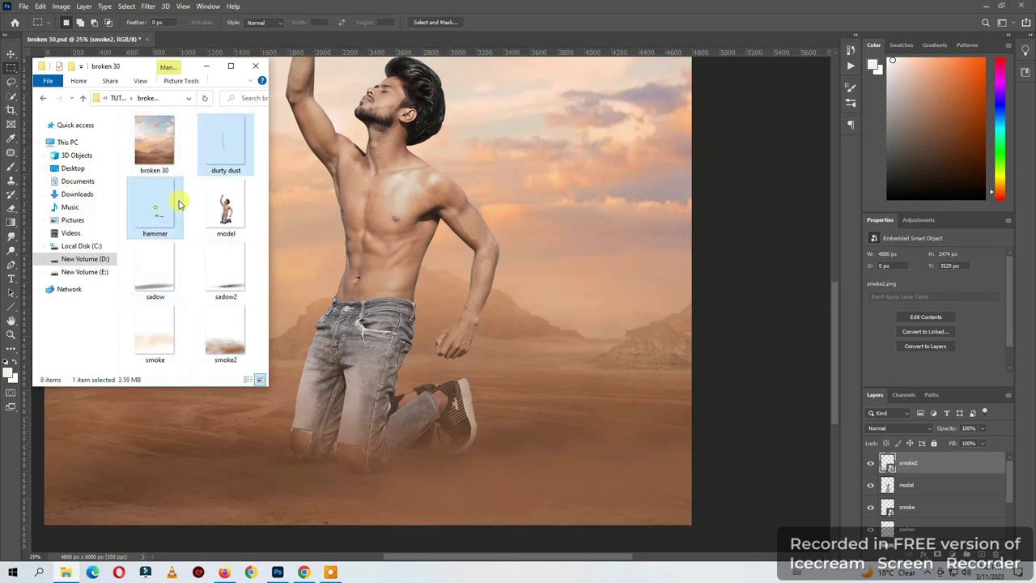
pyautogui.moveTo(222, 149); pyautogui.dragTo(413, 179)
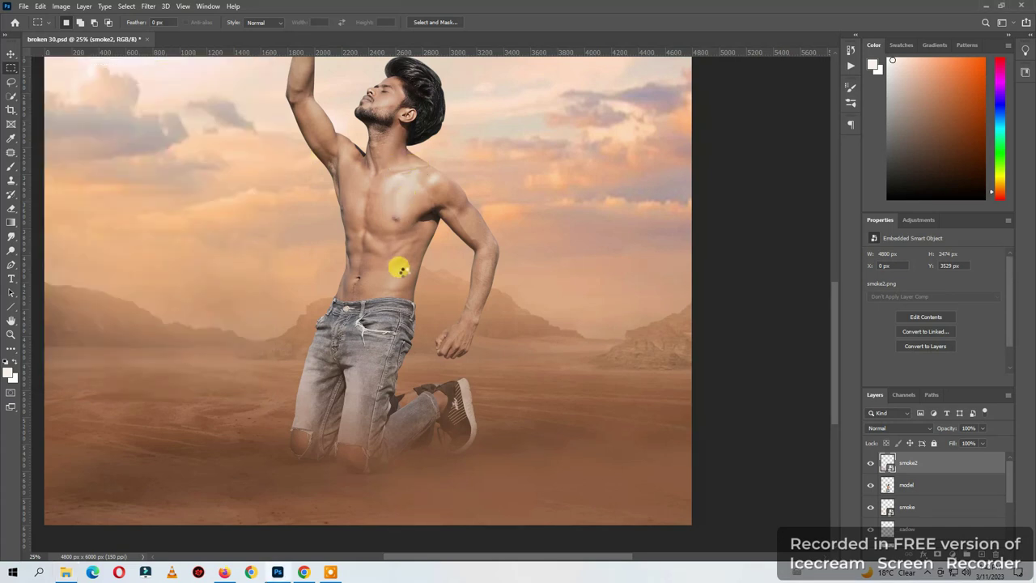
pyautogui.moveTo(401, 269); pyautogui.dragTo(393, 293)
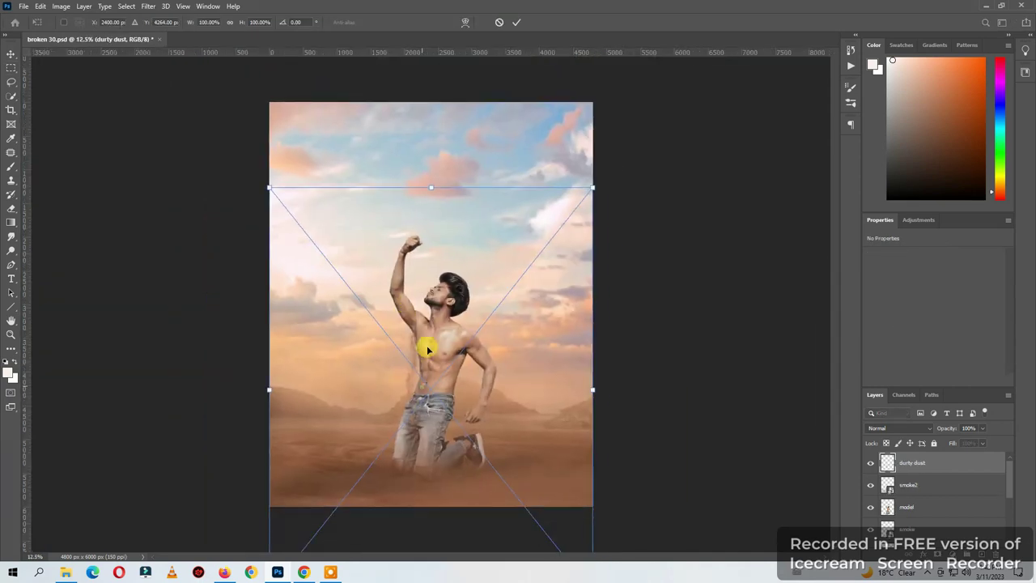
pyautogui.moveTo(427, 350); pyautogui.dragTo(422, 305)
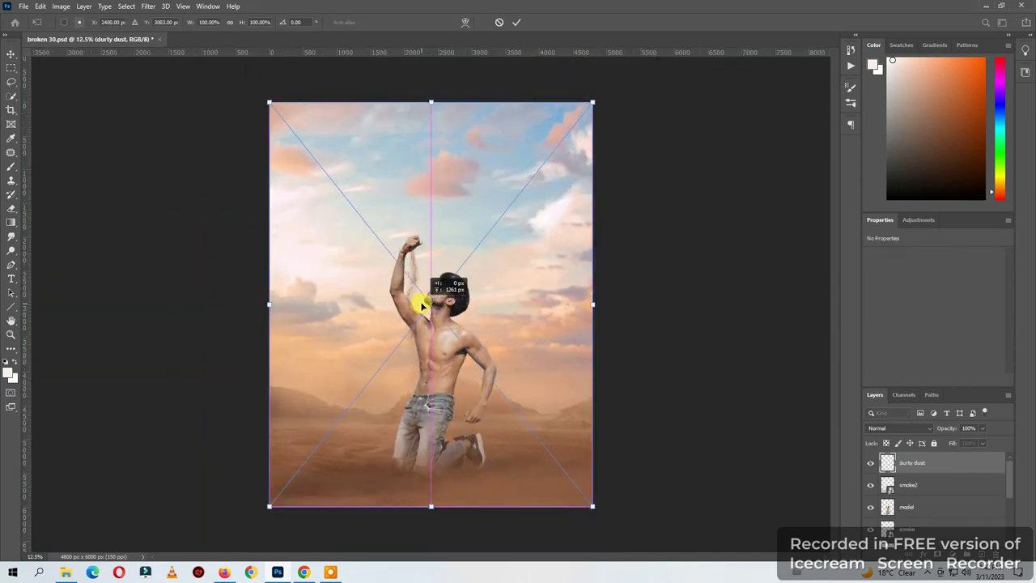
# Commit the durty dust and hammer placements, then rasterize the hammer, durty dust and smoke2 layers.
pyautogui.moveTo(421, 306); pyautogui.dragTo(415, 301)
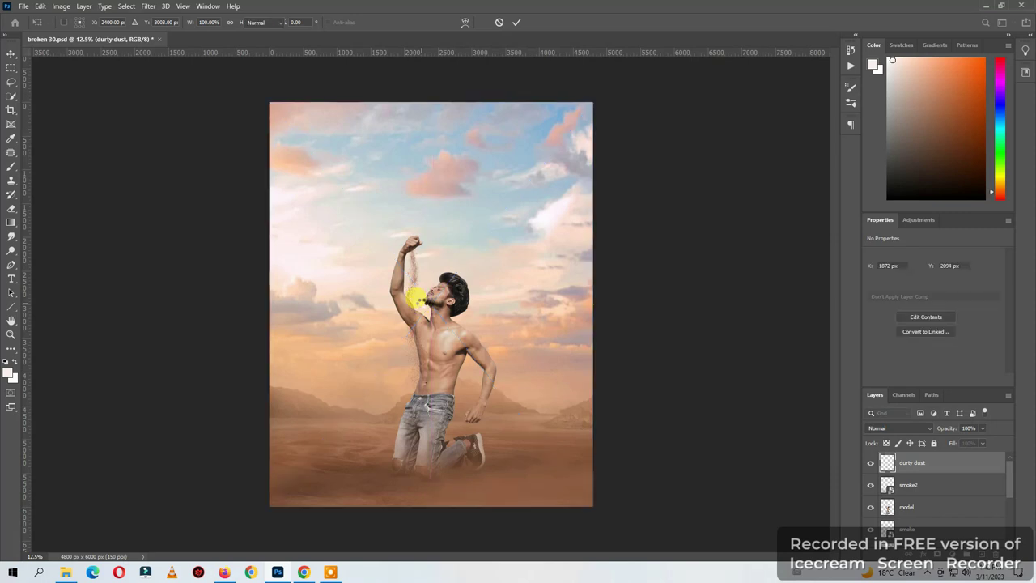
pyautogui.press('Return')
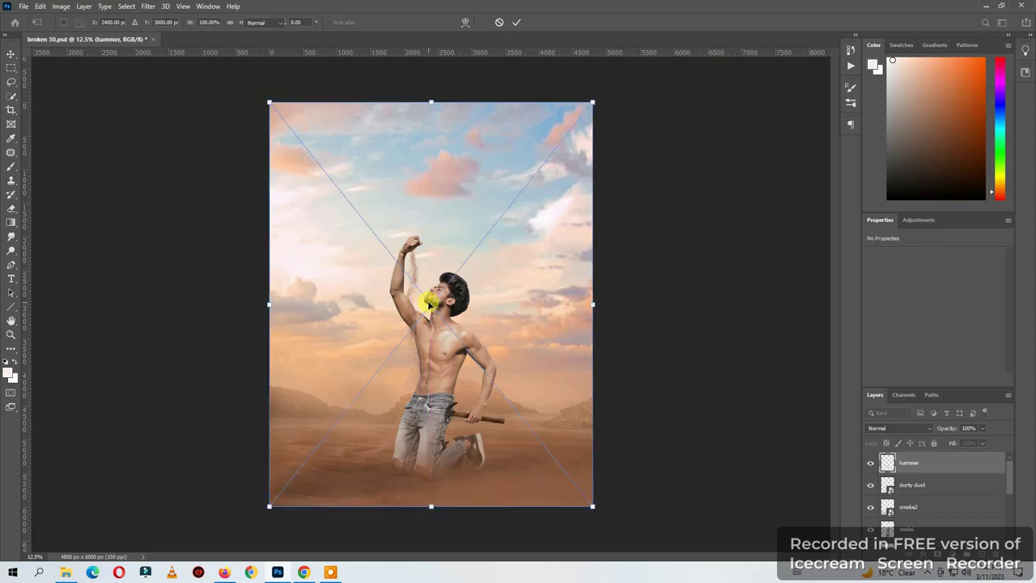
pyautogui.press('Return')
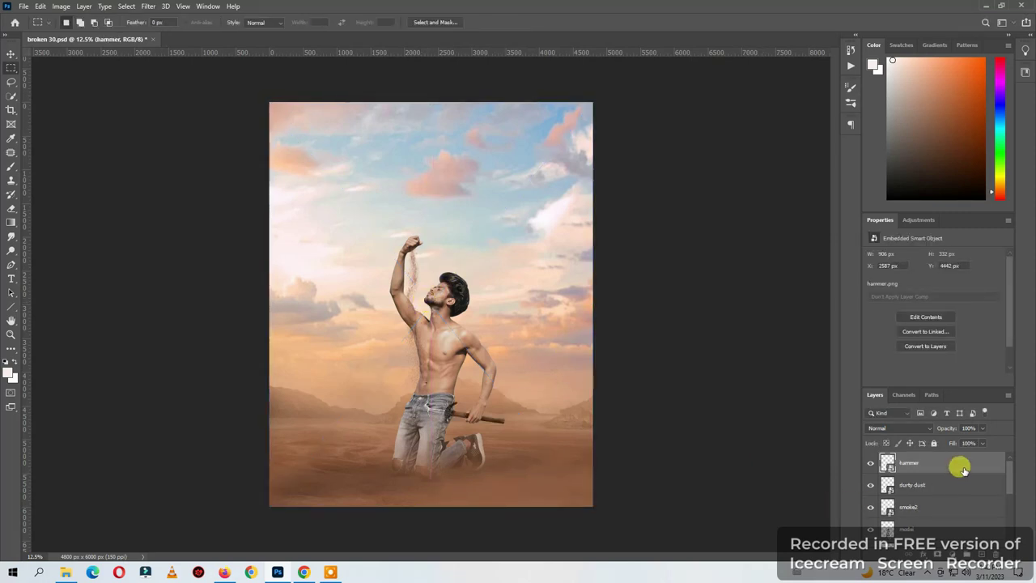
pyautogui.rightClick(963, 469)
pyautogui.click(910, 200)
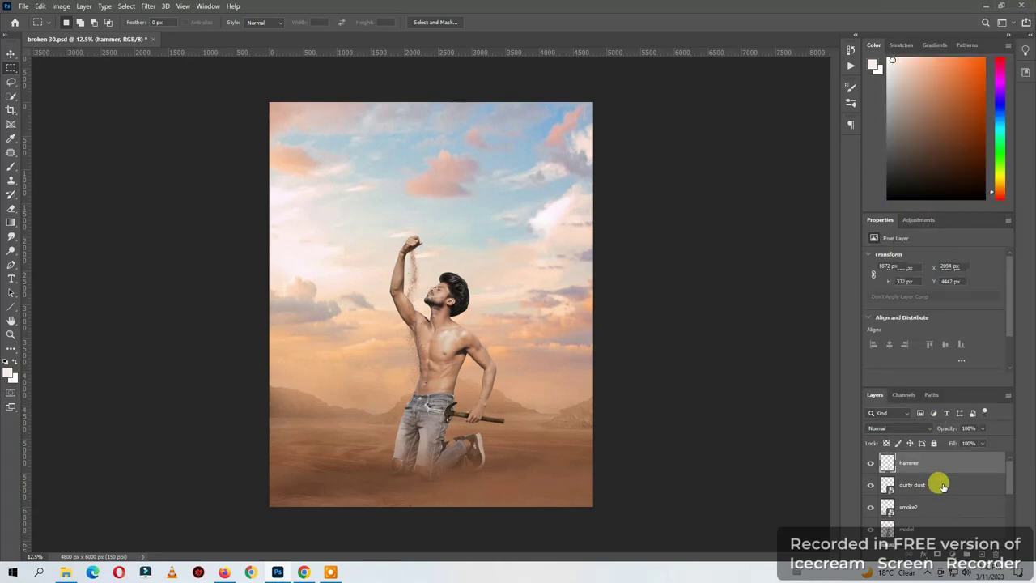
pyautogui.rightClick(942, 486)
pyautogui.click(914, 216)
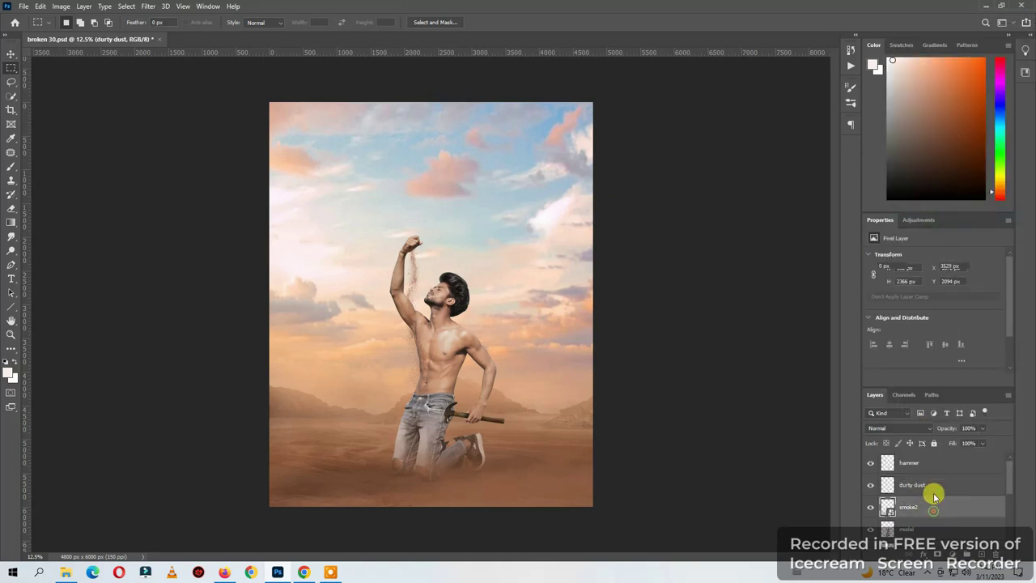
pyautogui.rightClick(934, 504)
pyautogui.click(914, 244)
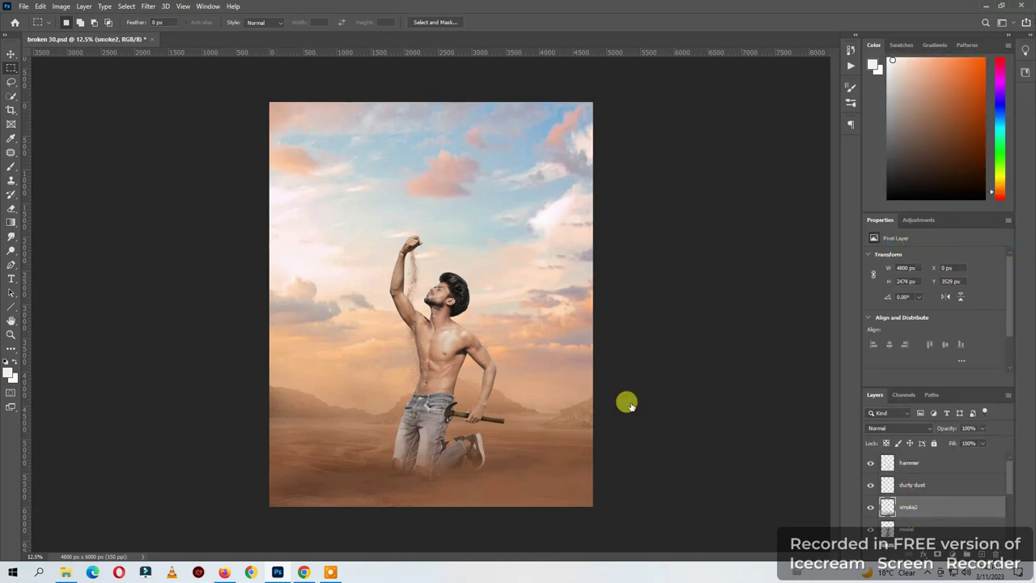
# Select the model layer and switch to the Brush tool.
pyautogui.scroll(1, 567, 364)
pyautogui.scroll(1, 478, 314)
pyautogui.scroll(1, 468, 318)
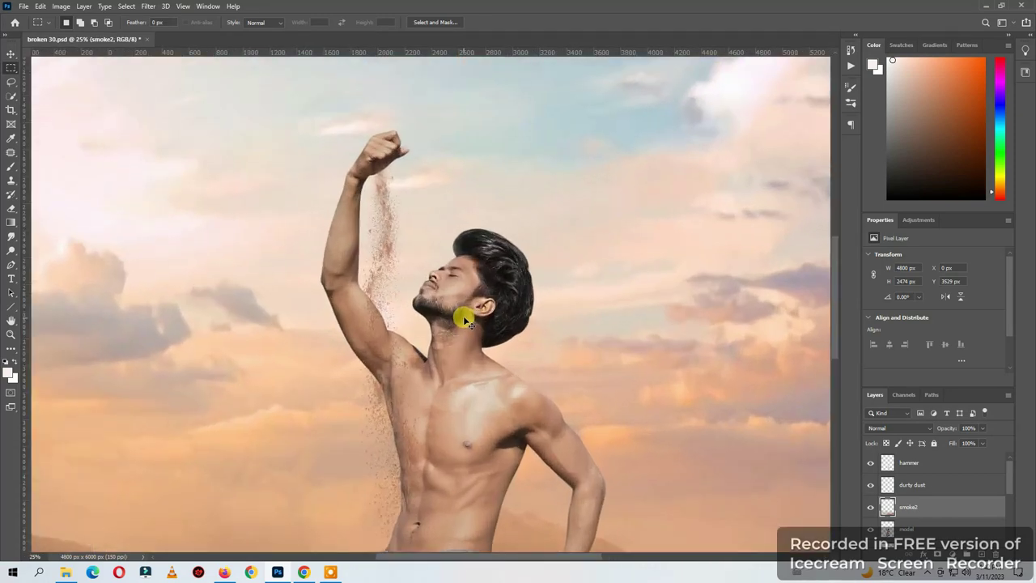
pyautogui.scroll(1, 468, 315)
pyautogui.scroll(1, 473, 308)
pyautogui.scroll(1, 502, 324)
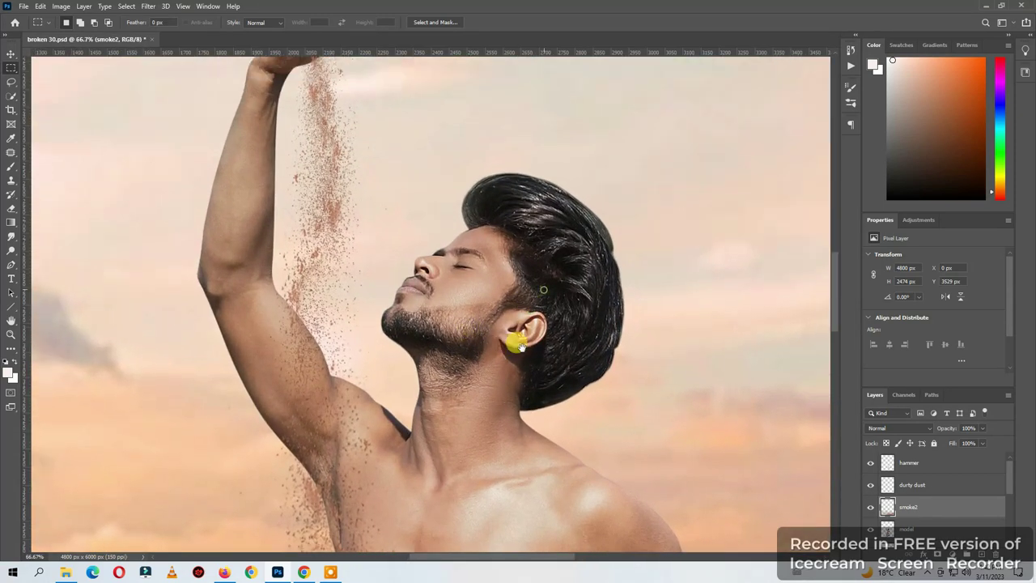
pyautogui.scroll(1, 425, 303)
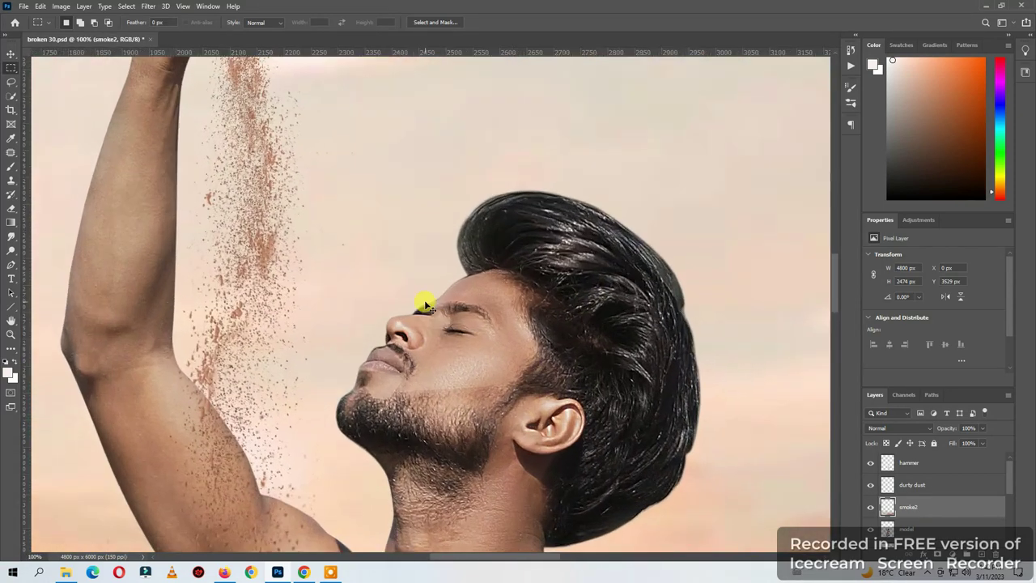
pyautogui.click(919, 529)
pyautogui.scroll(1, 423, 418)
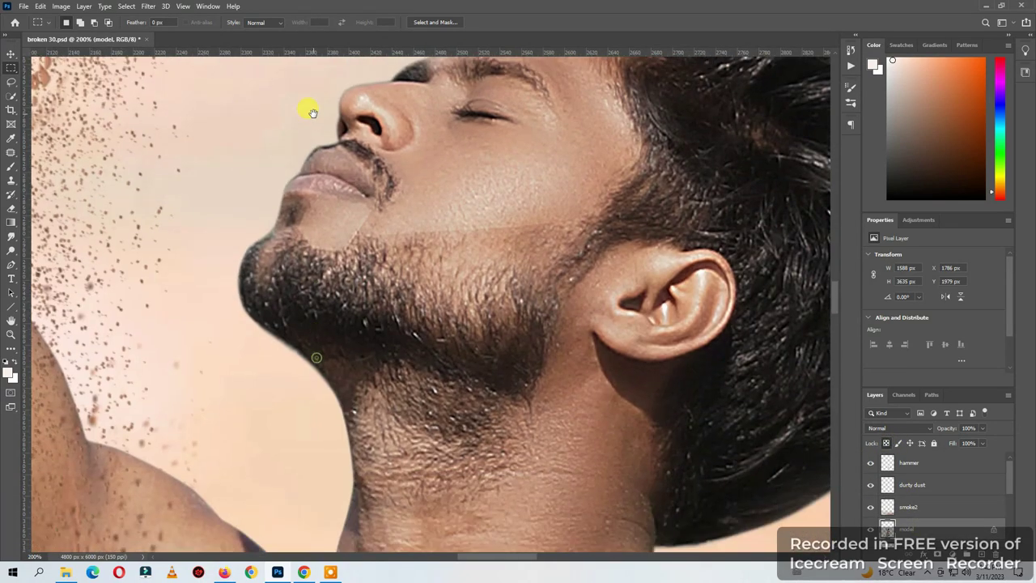
pyautogui.click(12, 171)
pyautogui.click(48, 173)
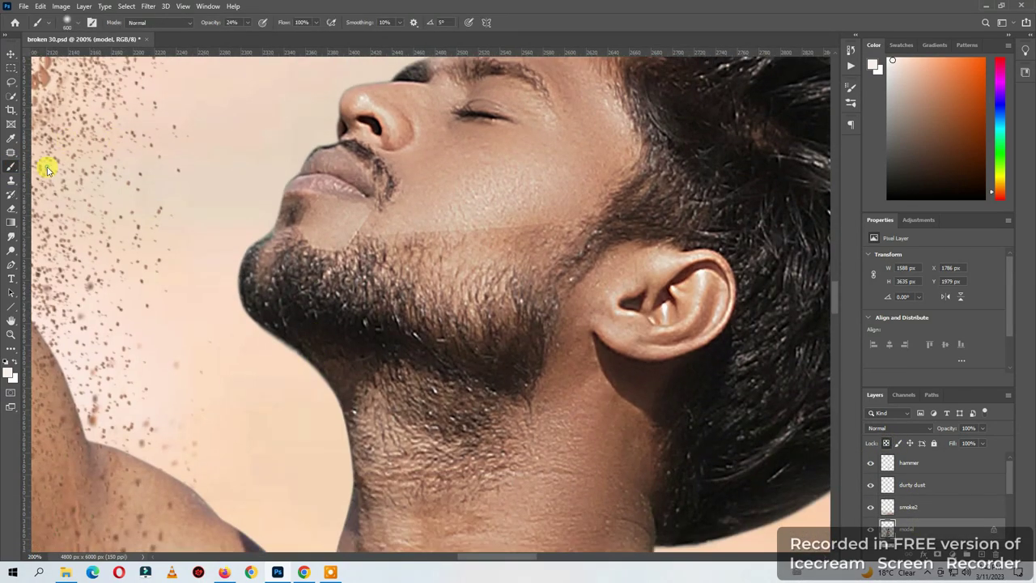
# Paint a test brightening stroke between the torso and arm, then undo it.
pyautogui.scroll(-2, 699, 254)
pyautogui.scroll(-1, 597, 286)
pyautogui.scroll(-1, 433, 299)
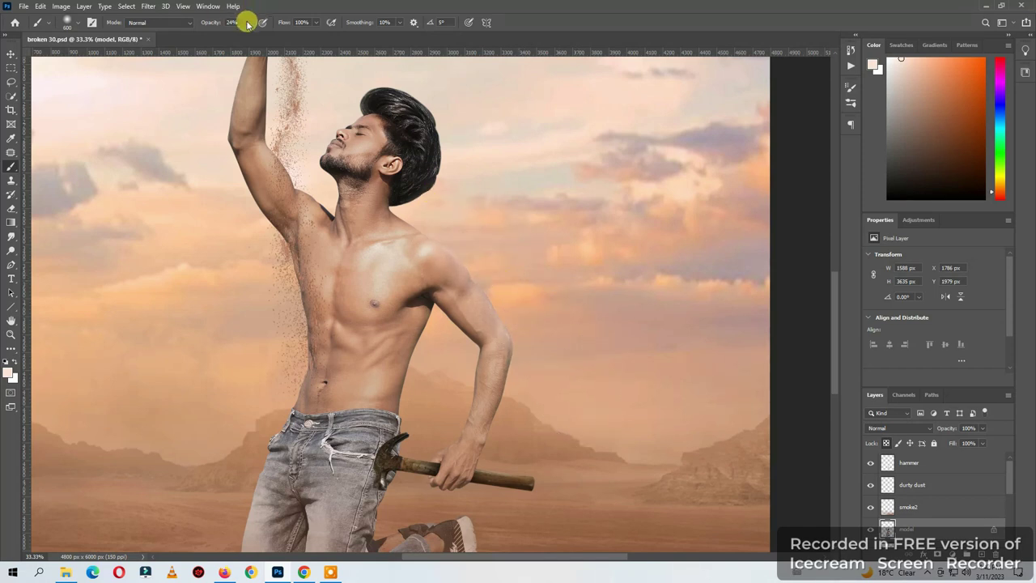
pyautogui.moveTo(440, 338); pyautogui.dragTo(359, 292)
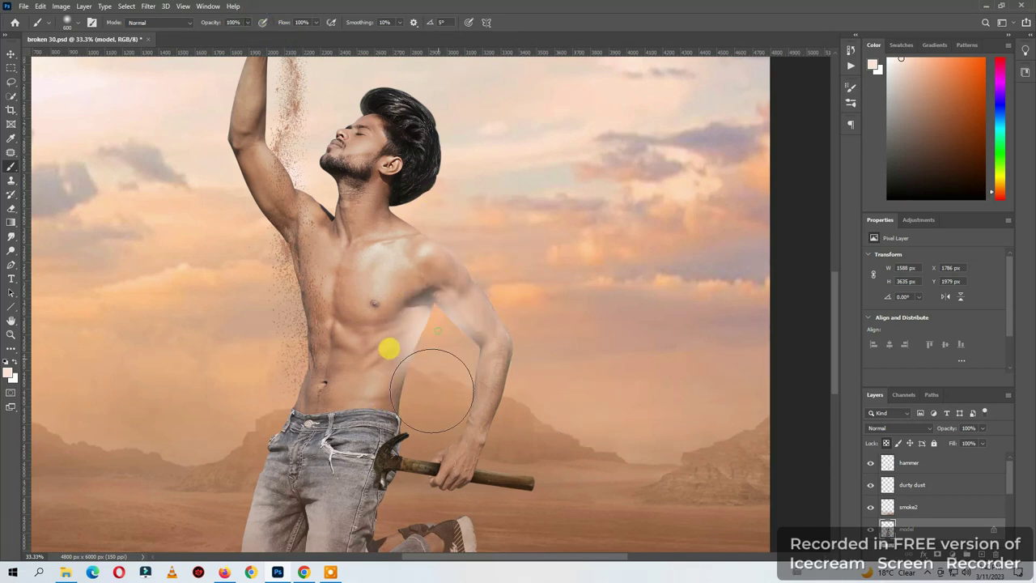
pyautogui.hotkey('ctrl', 'z')
pyautogui.write('25')
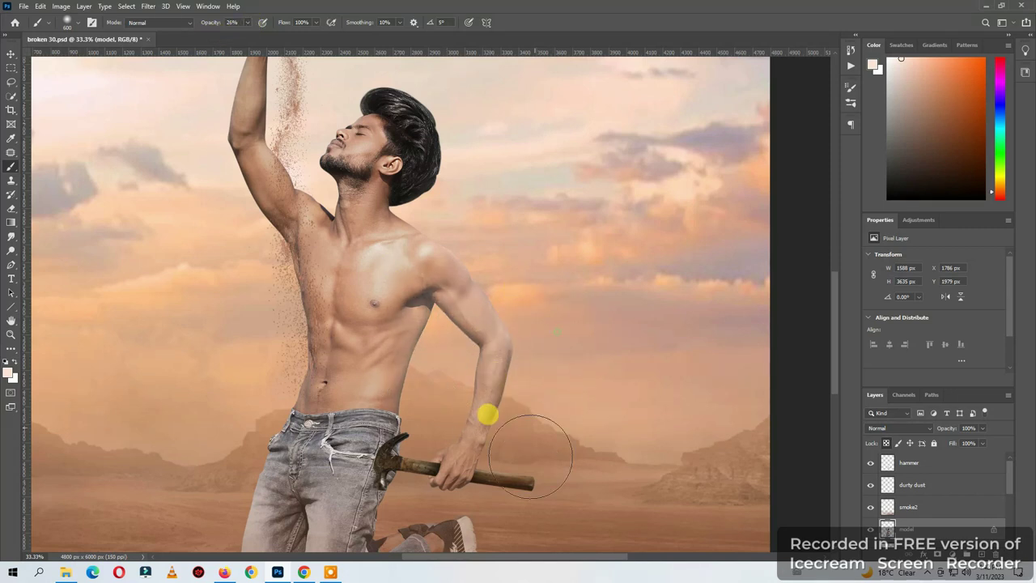
pyautogui.moveTo(333, 415); pyautogui.dragTo(352, 393)
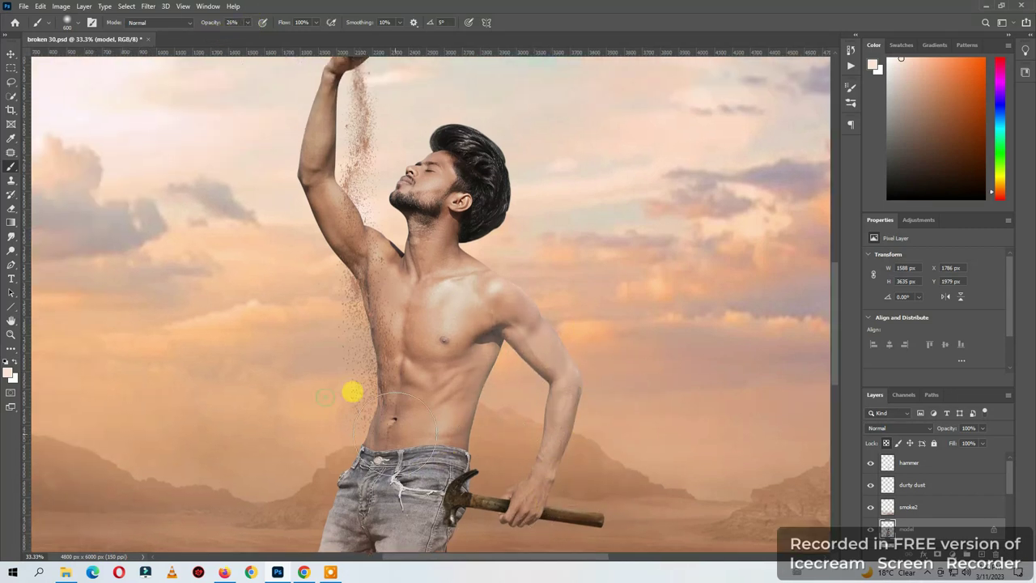
pyautogui.click(915, 554)
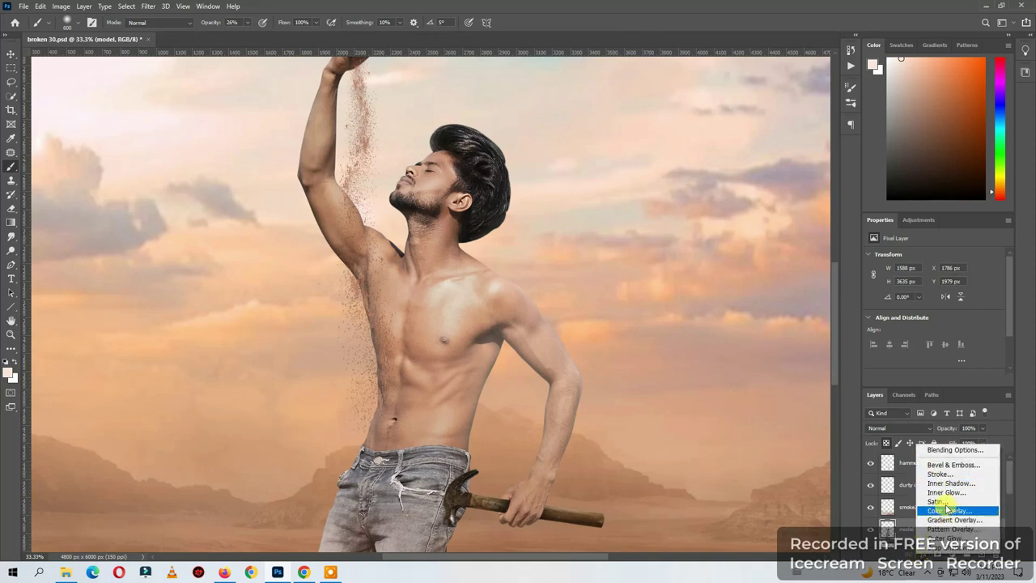
# Add a 51 px Screen Inner Glow to the model and split it onto its own layer.
pyautogui.click(948, 494)
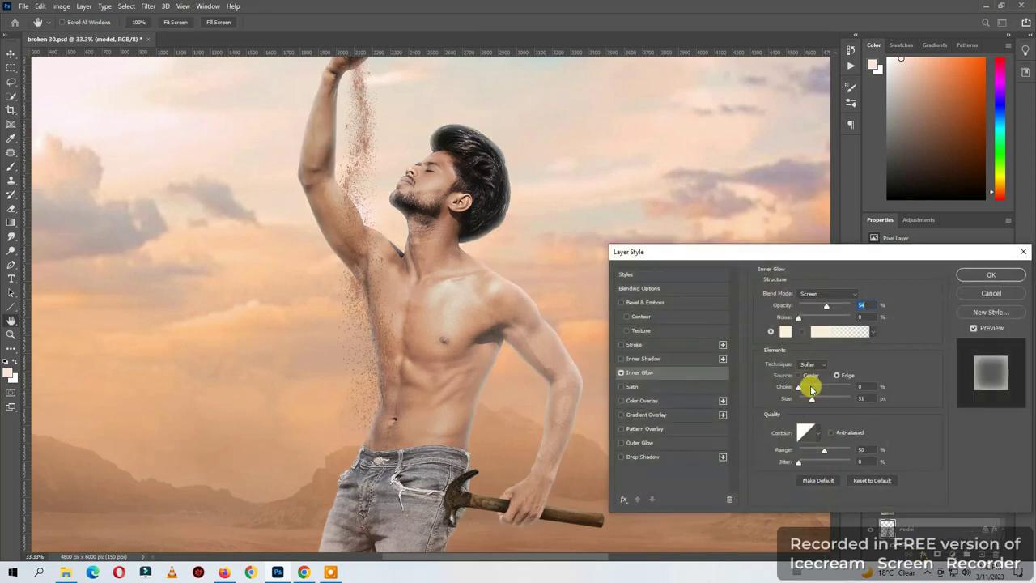
pyautogui.click(994, 279)
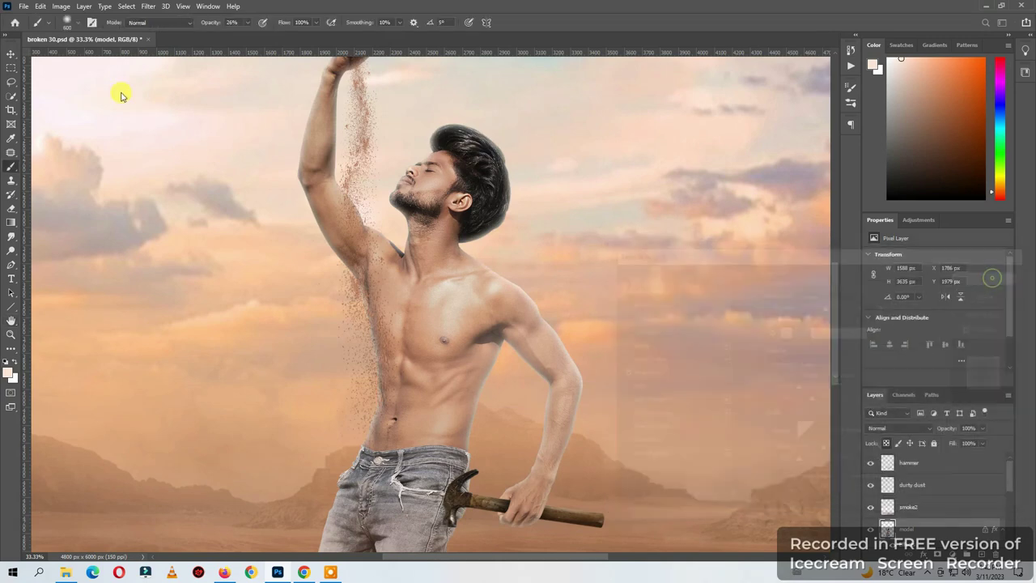
pyautogui.click(85, 6)
pyautogui.moveTo(99, 111)
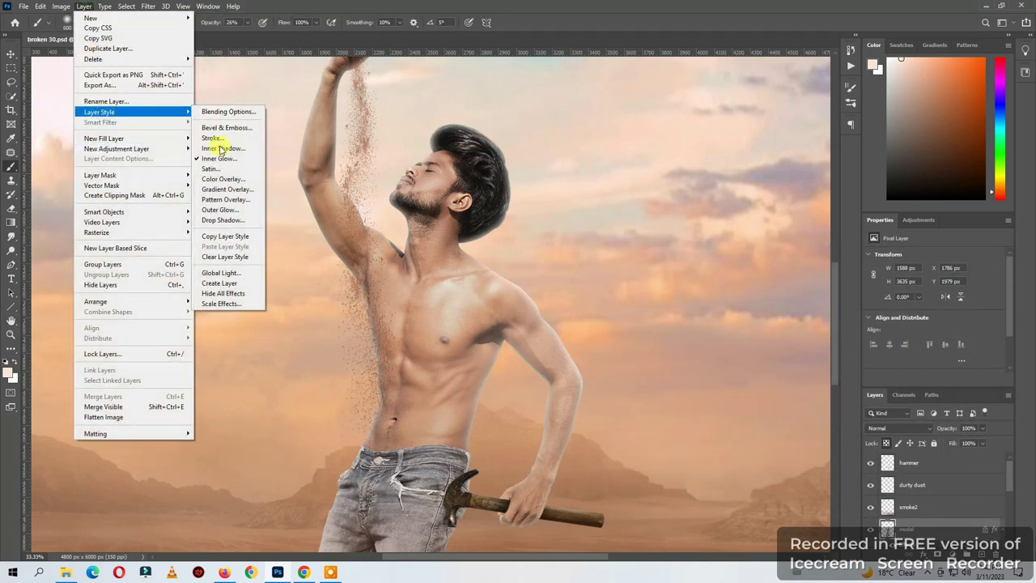
pyautogui.click(231, 285)
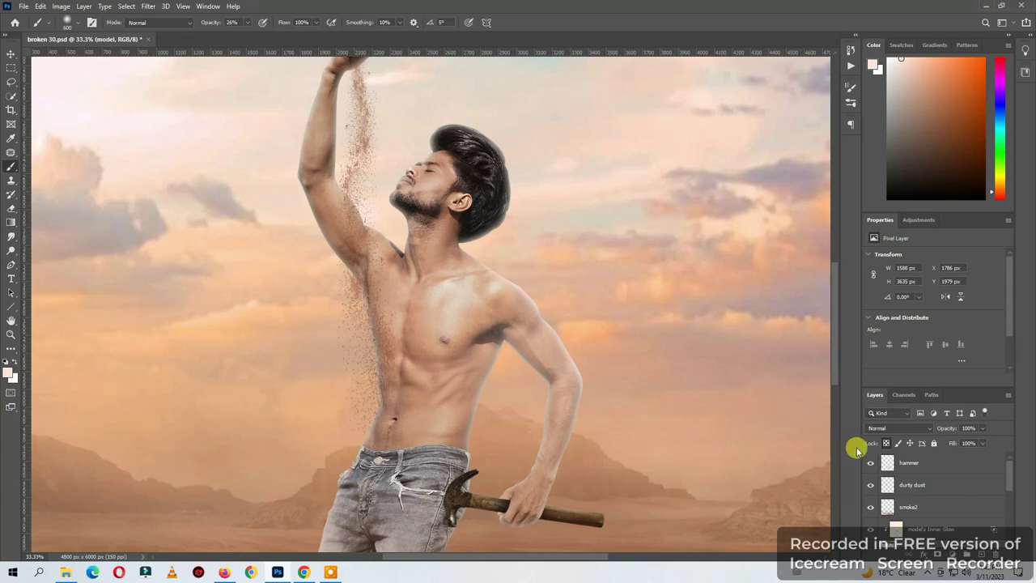
pyautogui.scroll(-3, 901, 499)
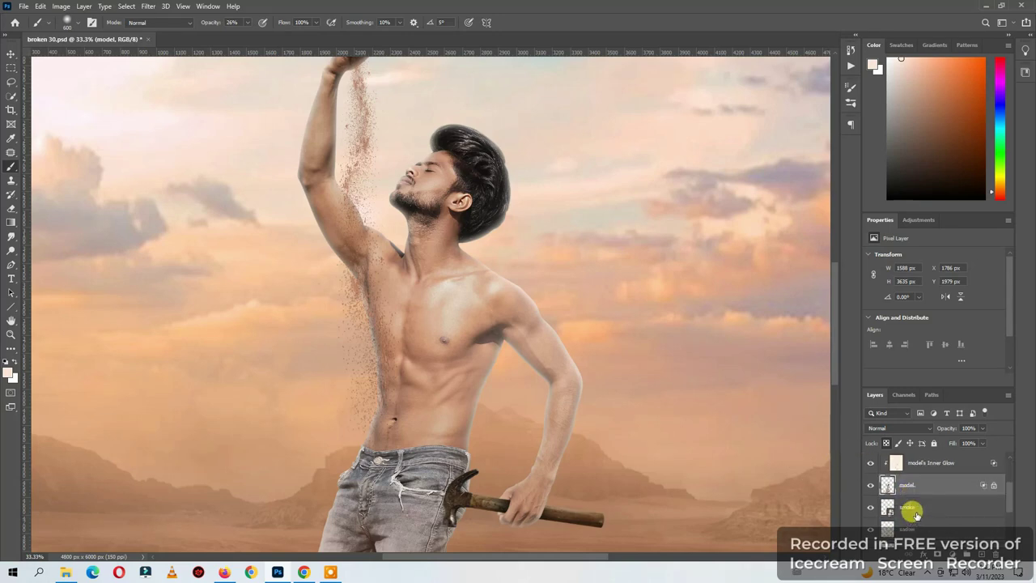
pyautogui.click(931, 468)
# Paint glow along the neck, then erase glow from the arm and fade it over the lower legs.
pyautogui.hotkey('ctrl', '+')
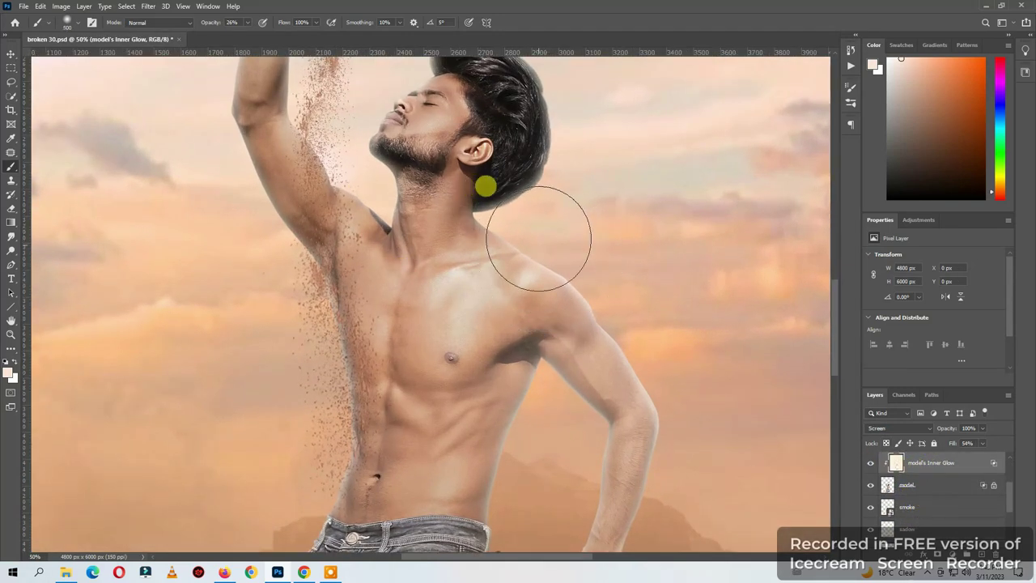
pyautogui.moveTo(538, 238); pyautogui.dragTo(404, 194)
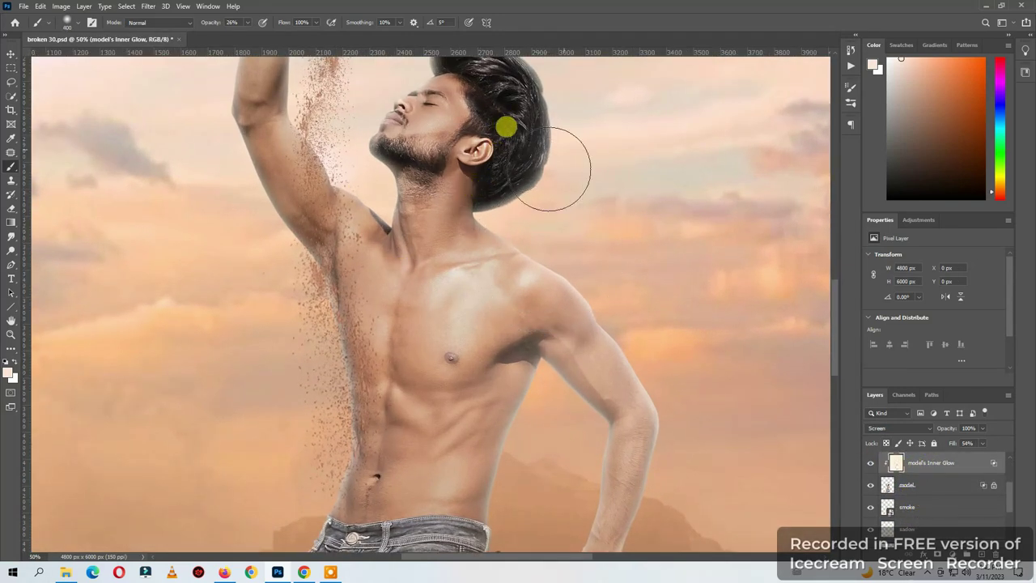
pyautogui.click(14, 209)
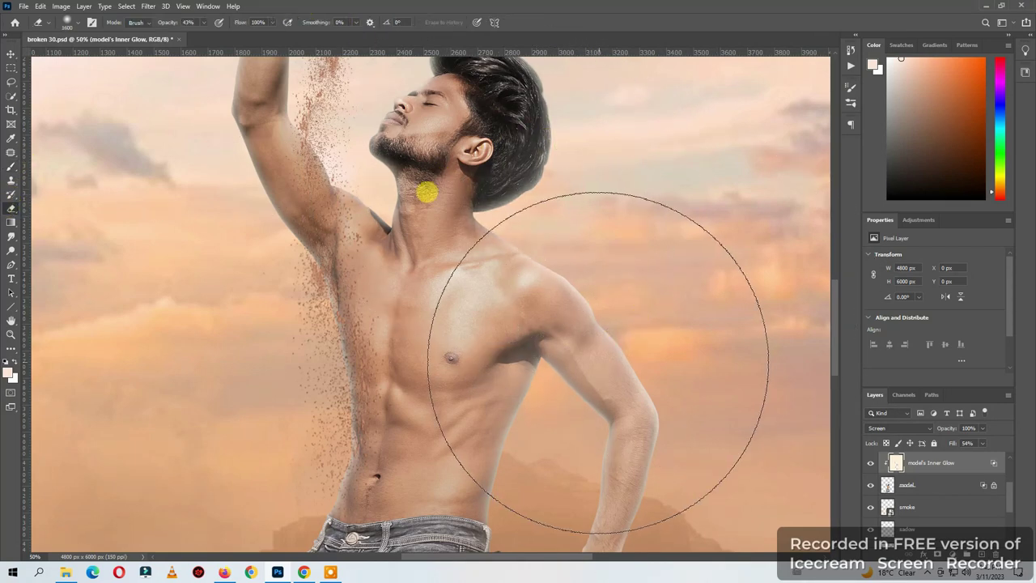
pyautogui.hotkey('ctrl', '-')
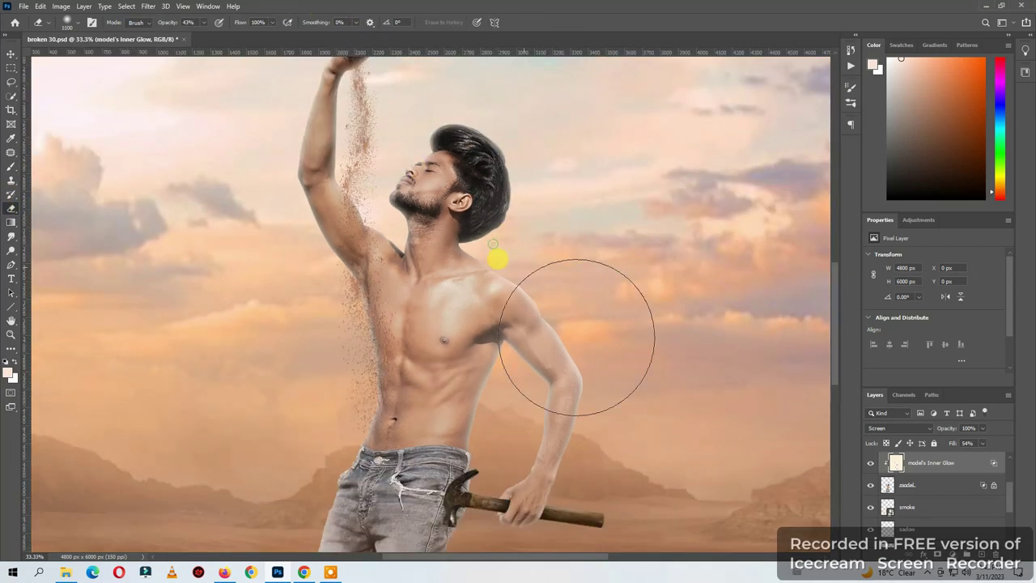
pyautogui.press('[')
pyautogui.press('[')
pyautogui.press('[')
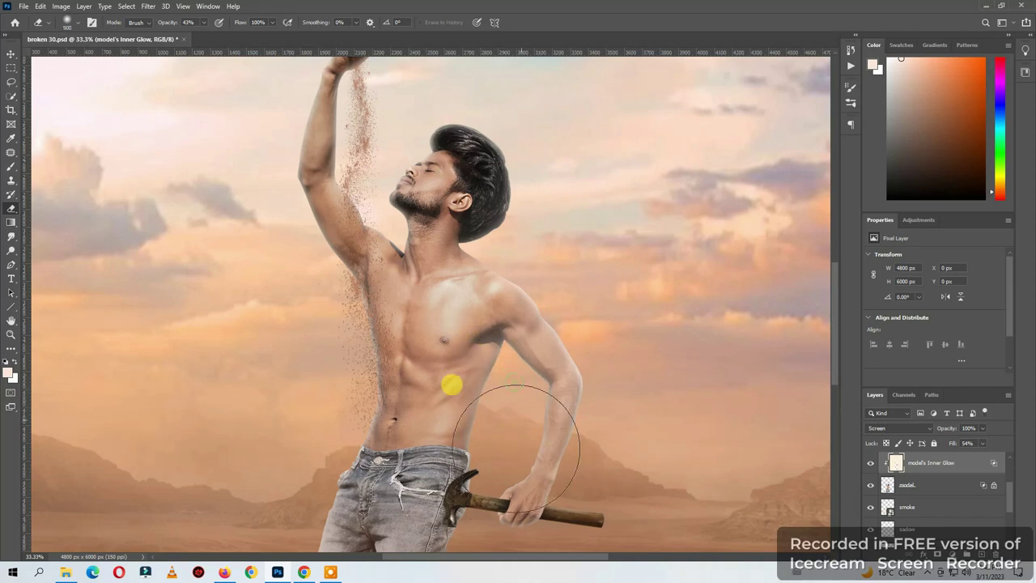
pyautogui.press(']')
pyautogui.press(']')
pyautogui.press(']')
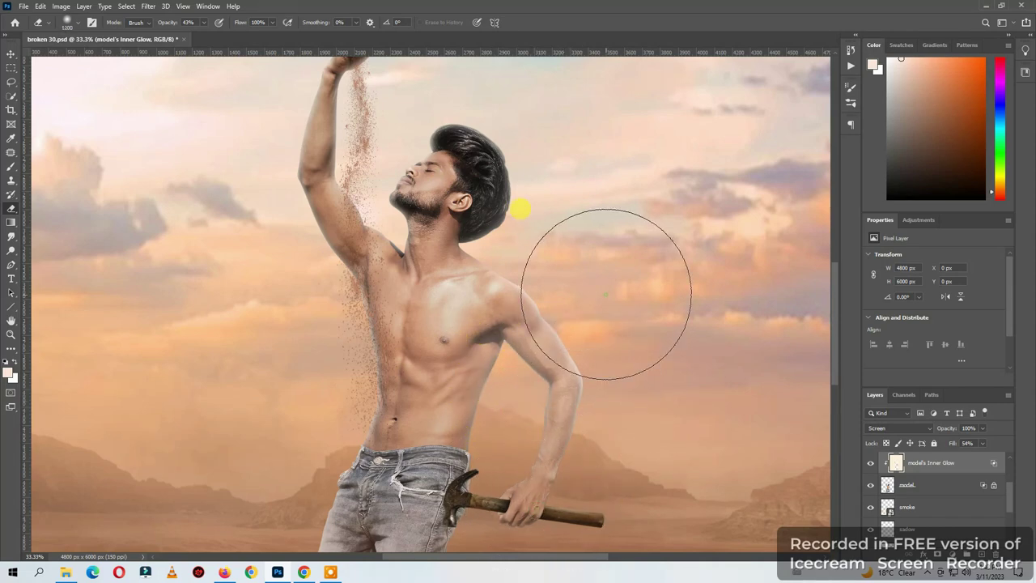
pyautogui.hotkey('ctrl', '-')
pyautogui.hotkey('ctrl', '-')
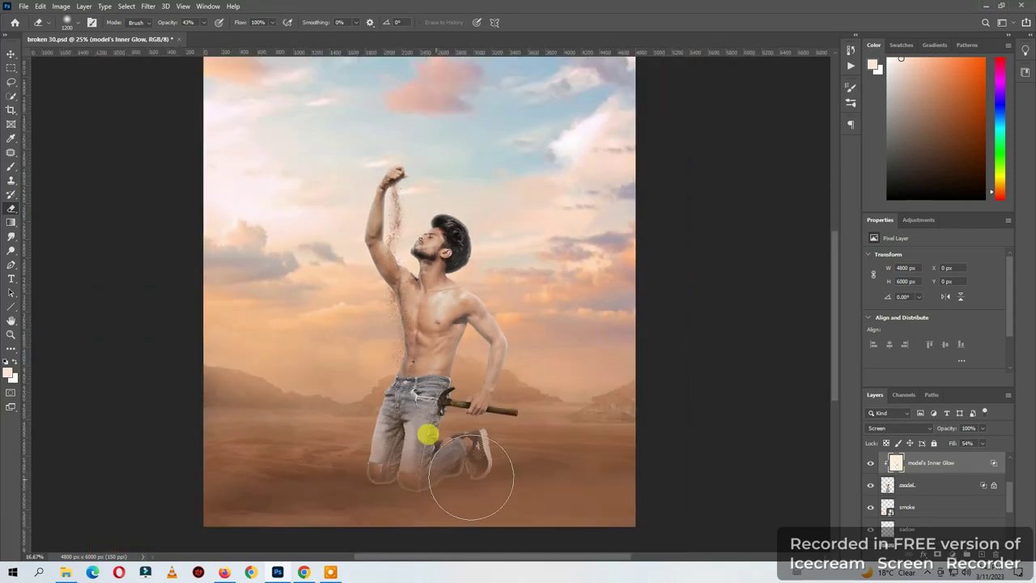
pyautogui.press(']')
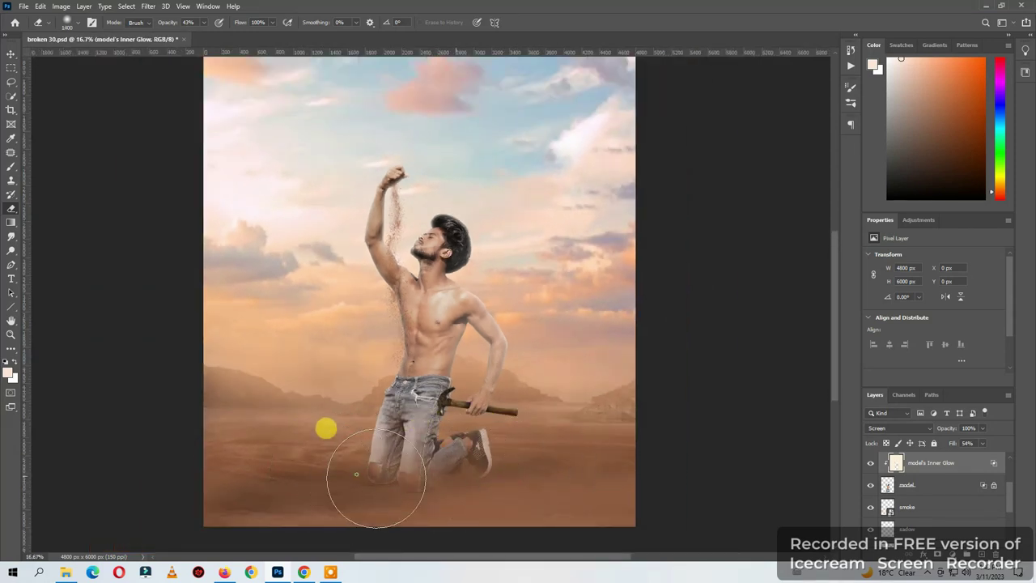
pyautogui.press(']')
pyautogui.press(']')
pyautogui.moveTo(466, 468); pyautogui.dragTo(374, 477)
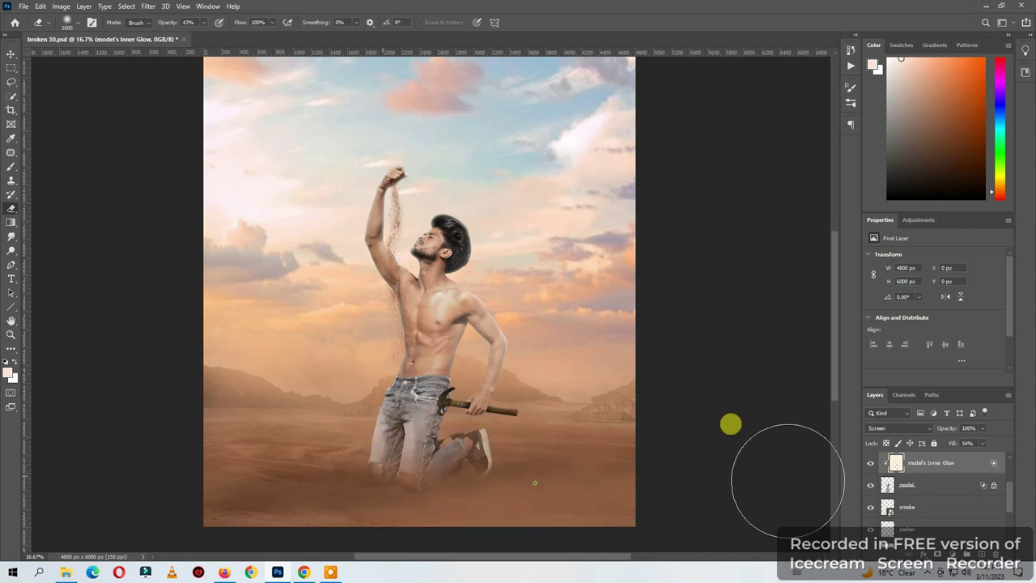
# On the model layer, paint darker low-opacity brush strokes over the knees to sink them into the sand.
pyautogui.click(931, 486)
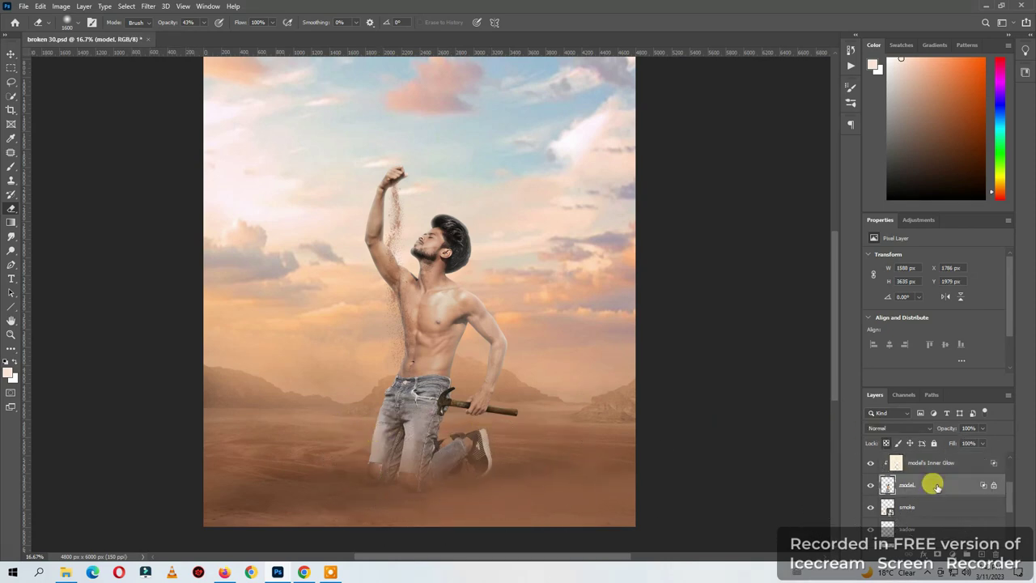
pyautogui.hotkey('ctrl', '+')
pyautogui.hotkey('ctrl', '+')
pyautogui.click(12, 166)
pyautogui.moveTo(478, 476); pyautogui.dragTo(430, 276)
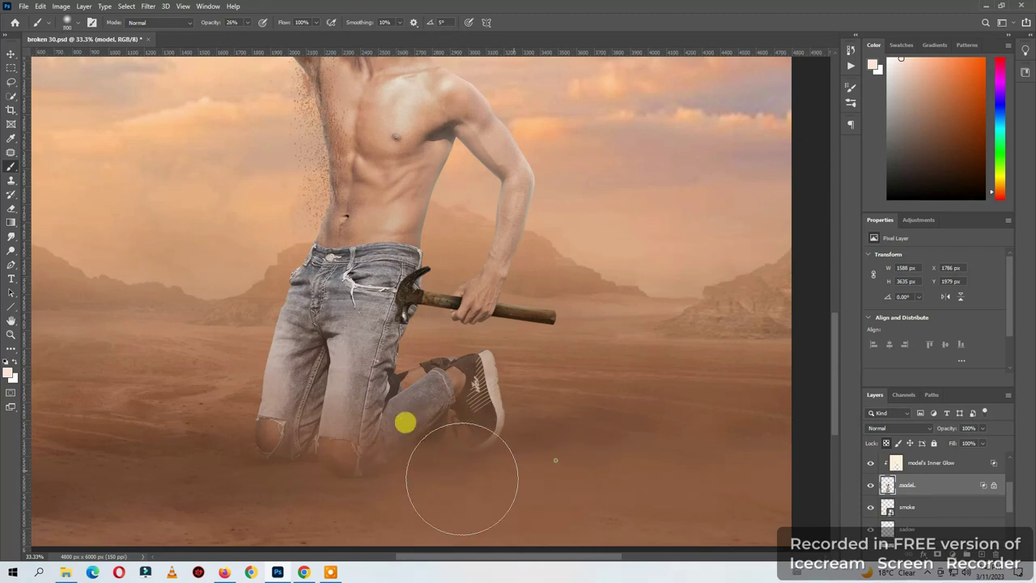
pyautogui.moveTo(456, 474); pyautogui.dragTo(194, 438)
pyautogui.hotkey('ctrl', 'z')
pyautogui.click(944, 197)
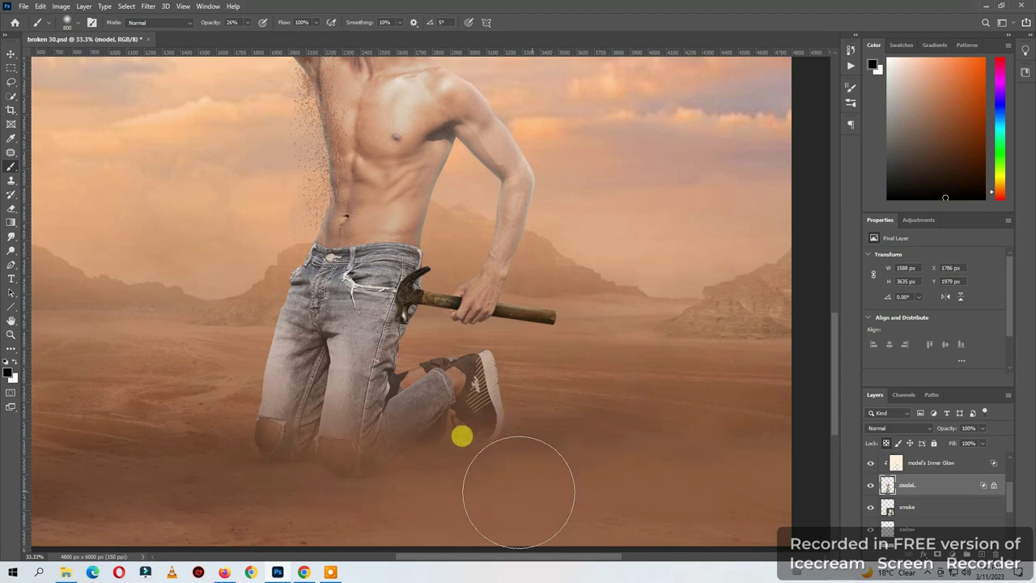
pyautogui.press(']')
pyautogui.press(']')
pyautogui.press(']')
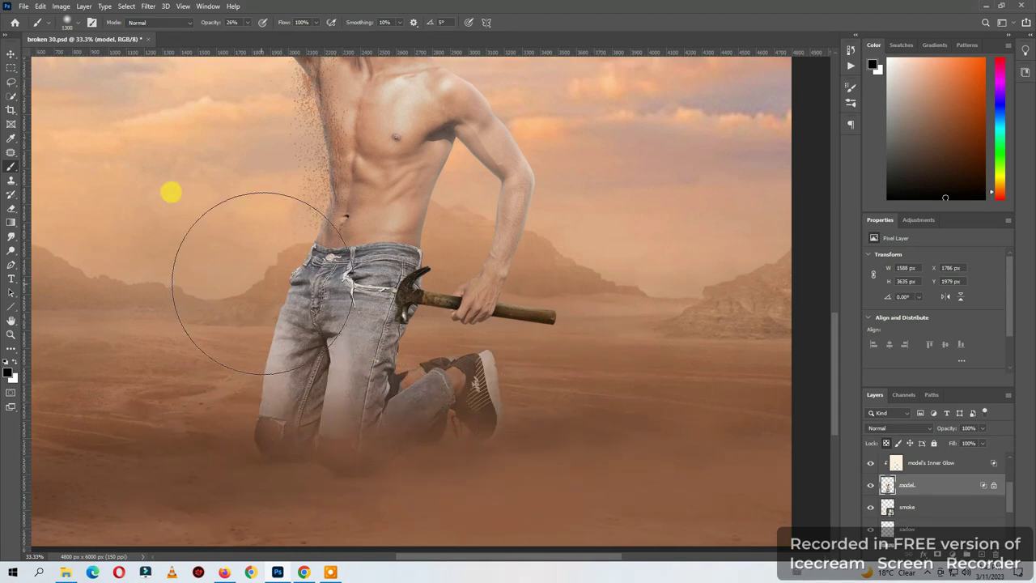
pyautogui.press(']')
# Soften the neck-to-hair and neck-to-shoulder edges with light peach brush strokes.
pyautogui.hotkey('ctrl', '-')
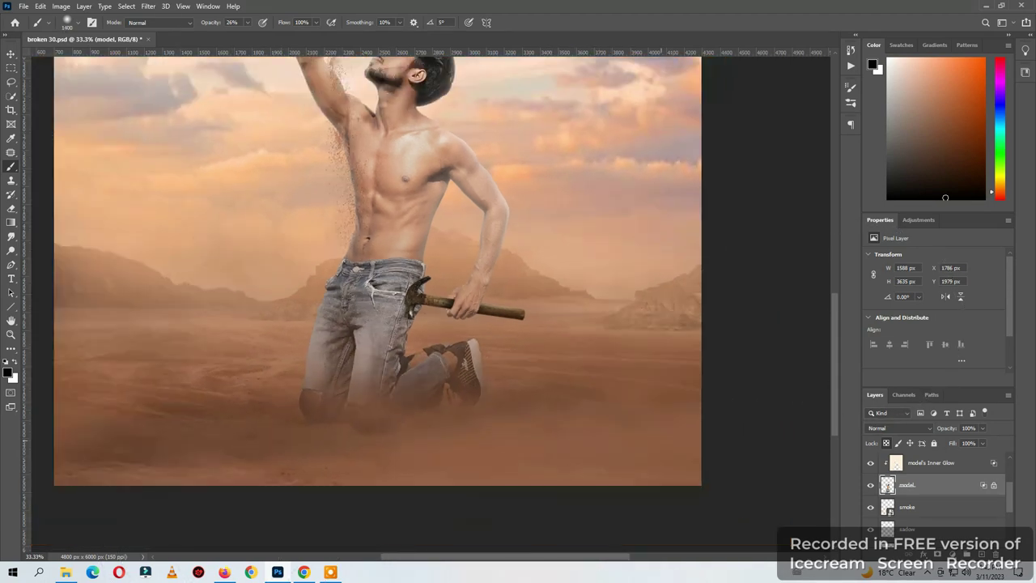
pyautogui.scroll(-2, 38, 358)
pyautogui.scroll(-1, 359, 370)
pyautogui.scroll(3, 412, 343)
pyautogui.scroll(2, 416, 290)
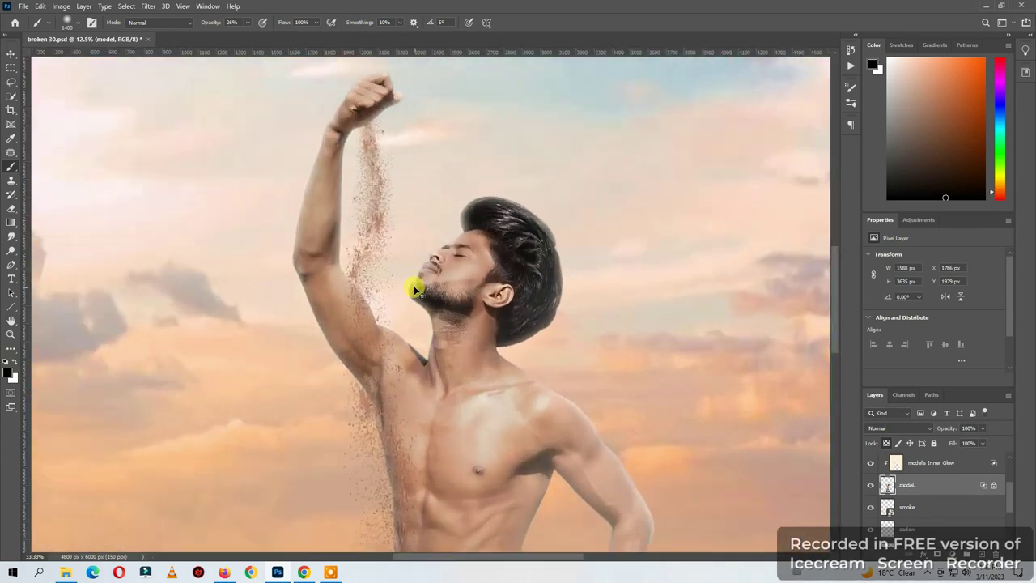
pyautogui.scroll(1, 415, 290)
pyautogui.scroll(1, 399, 300)
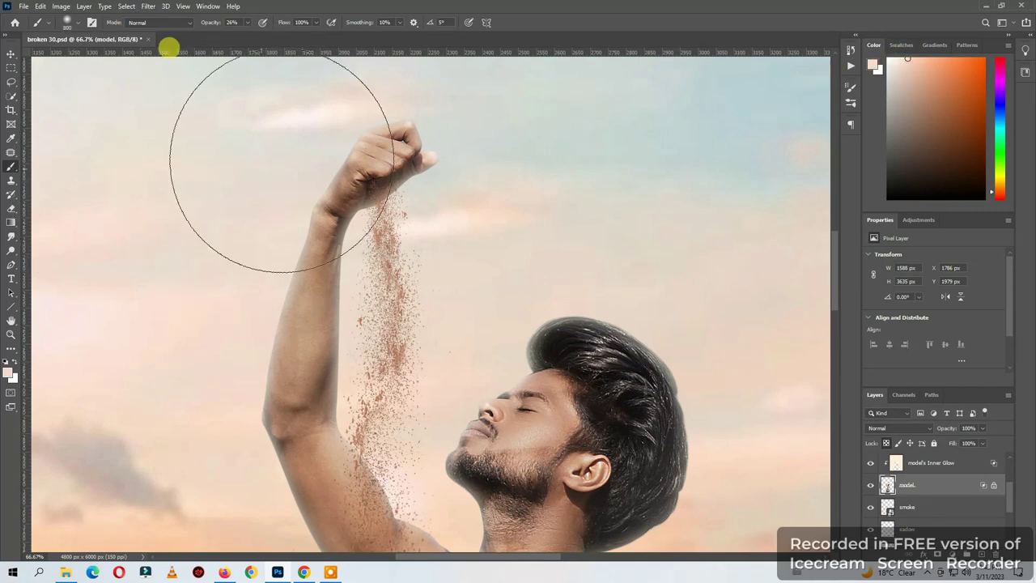
pyautogui.press('[')
pyautogui.press('[')
pyautogui.press('[')
pyautogui.scroll(-1, 283, 204)
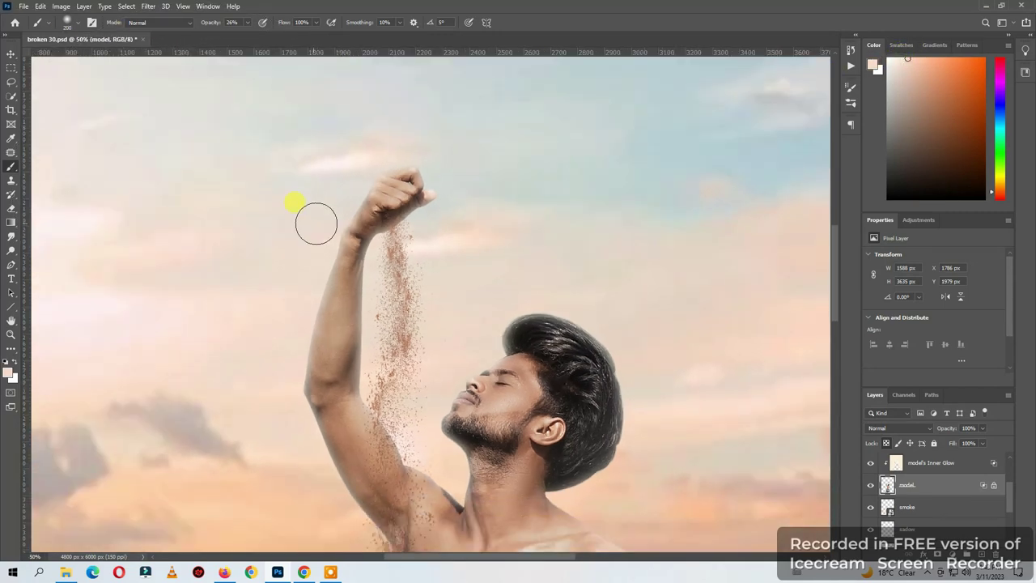
pyautogui.scroll(-1, 292, 437)
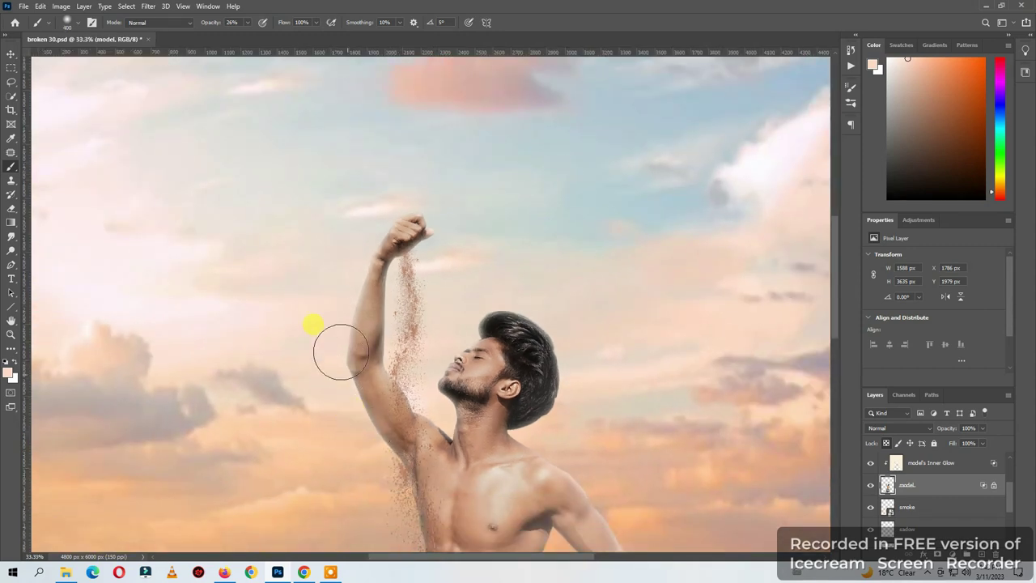
pyautogui.scroll(-1, 370, 444)
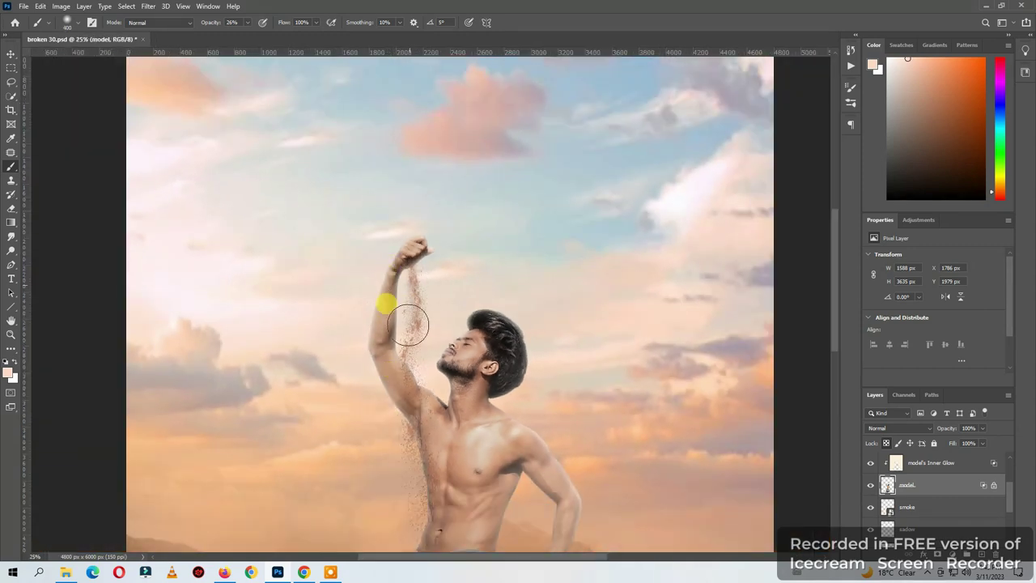
pyautogui.scroll(-1, 500, 453)
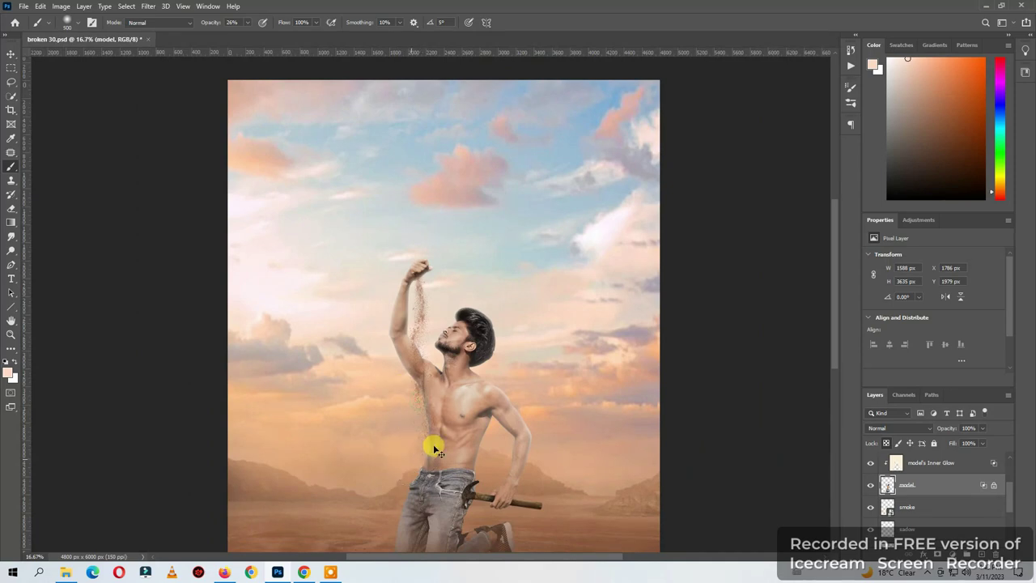
pyautogui.scroll(1, 434, 450)
pyautogui.scroll(1, 497, 394)
pyautogui.moveTo(344, 314); pyautogui.dragTo(330, 330)
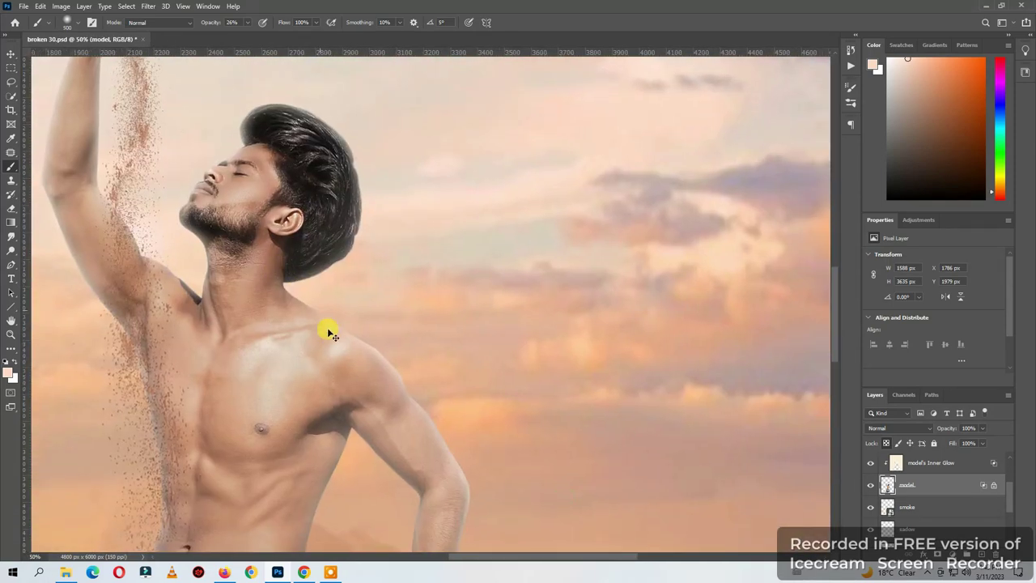
pyautogui.scroll(1, 194, 248)
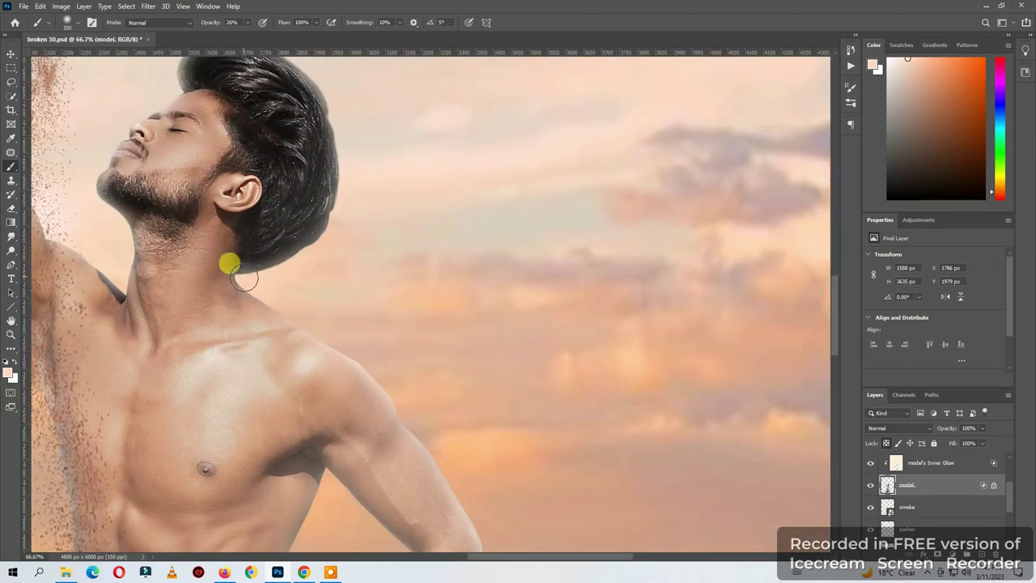
pyautogui.moveTo(243, 277)
pyautogui.mouseDown()
pyautogui.moveTo(278, 301)
pyautogui.moveTo(265, 287)
pyautogui.moveTo(384, 198)
pyautogui.mouseUp()
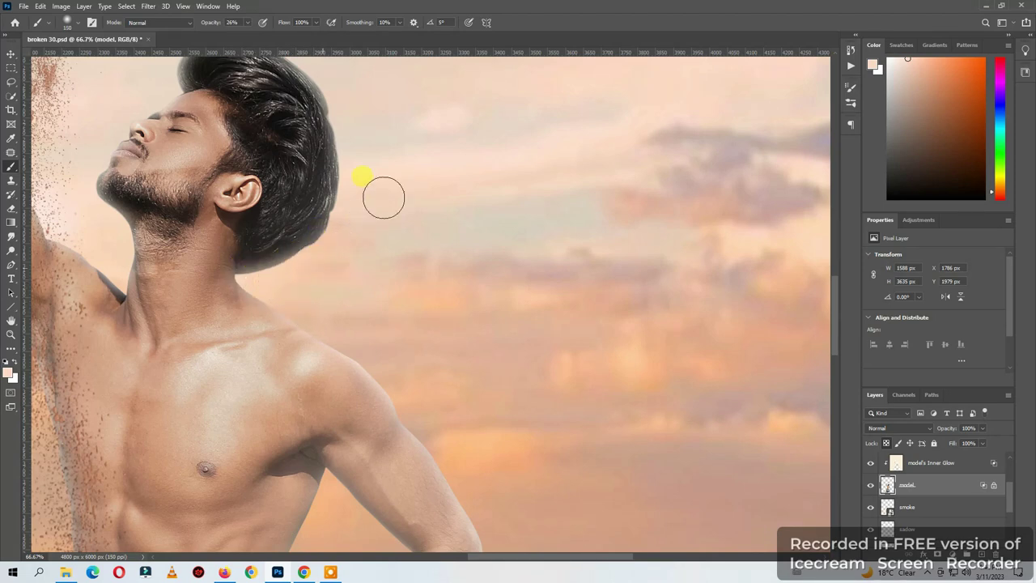
pyautogui.press(']')
pyautogui.moveTo(335, 254); pyautogui.dragTo(294, 305)
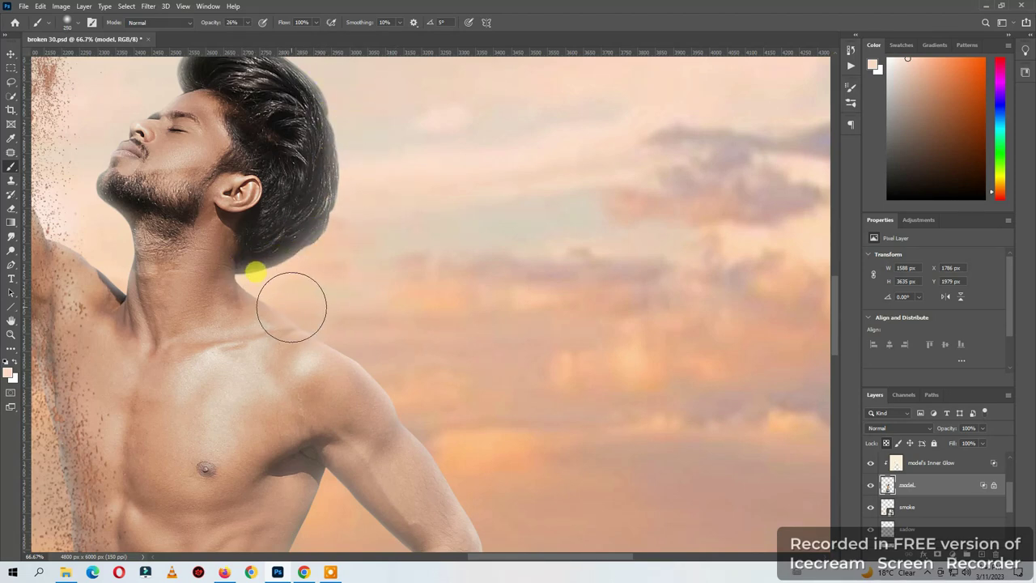
# Zoom in and out to inspect the head, raised arm and hand, ending at 25%.
pyautogui.hotkey('ctrl', '-')
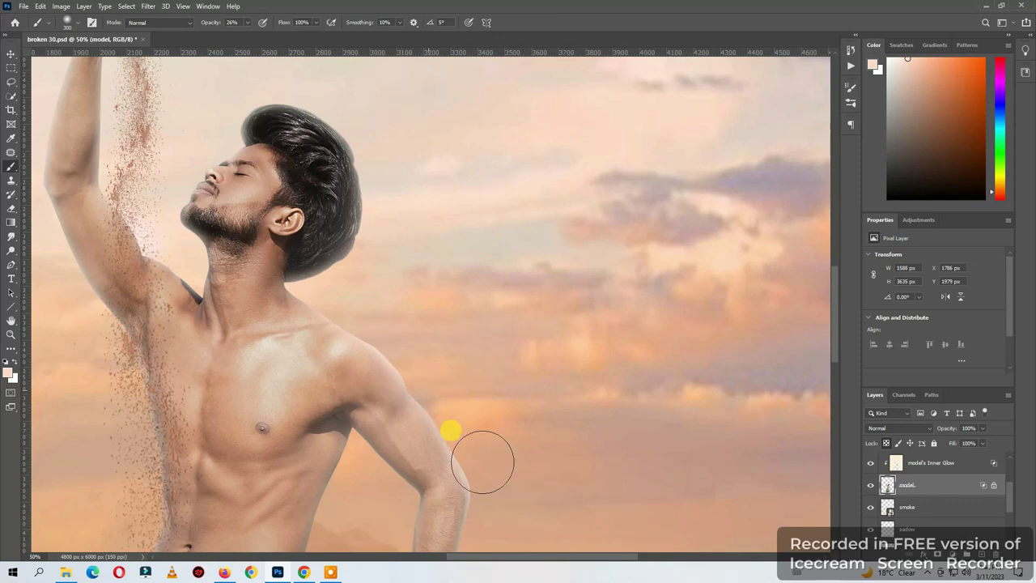
pyautogui.hotkey('ctrl', '+')
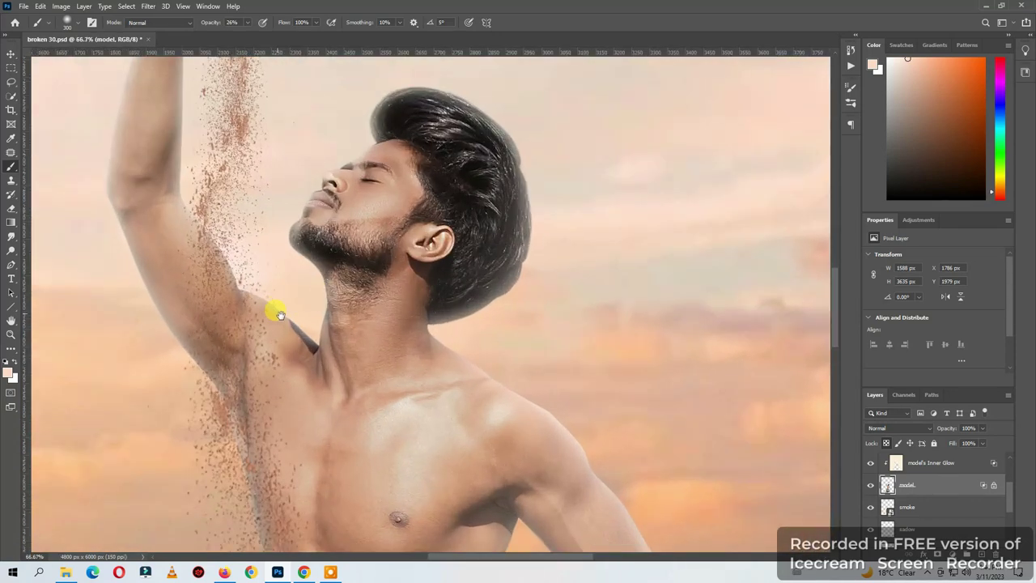
pyautogui.hotkey('ctrl', '+')
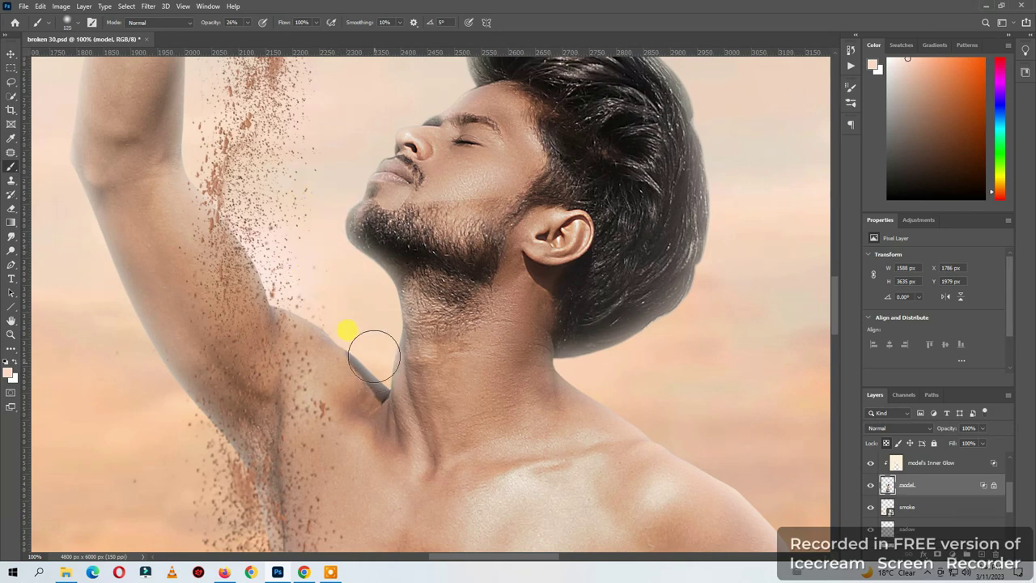
pyautogui.hotkey('ctrl', '-')
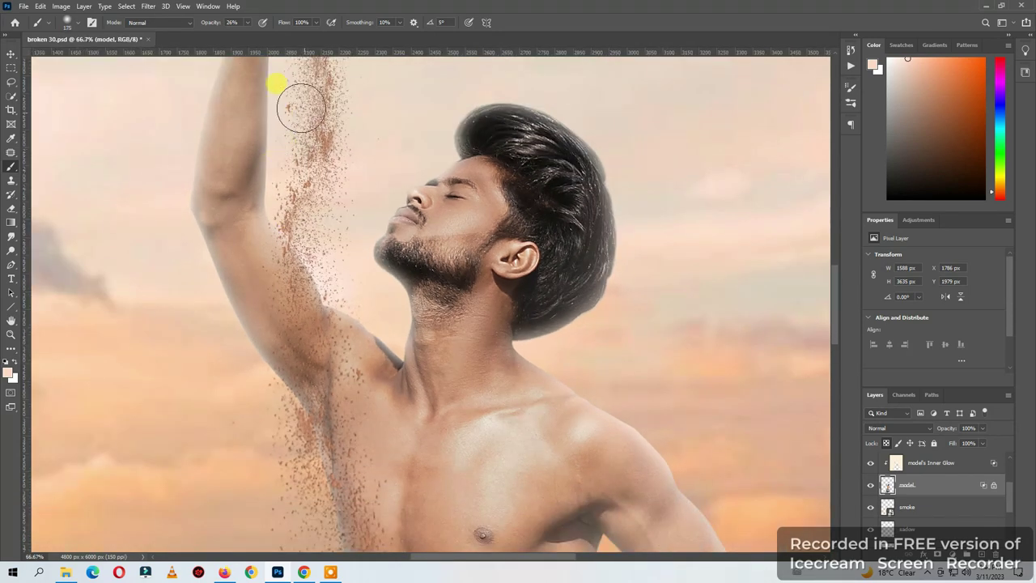
pyautogui.hotkey('ctrl', '-')
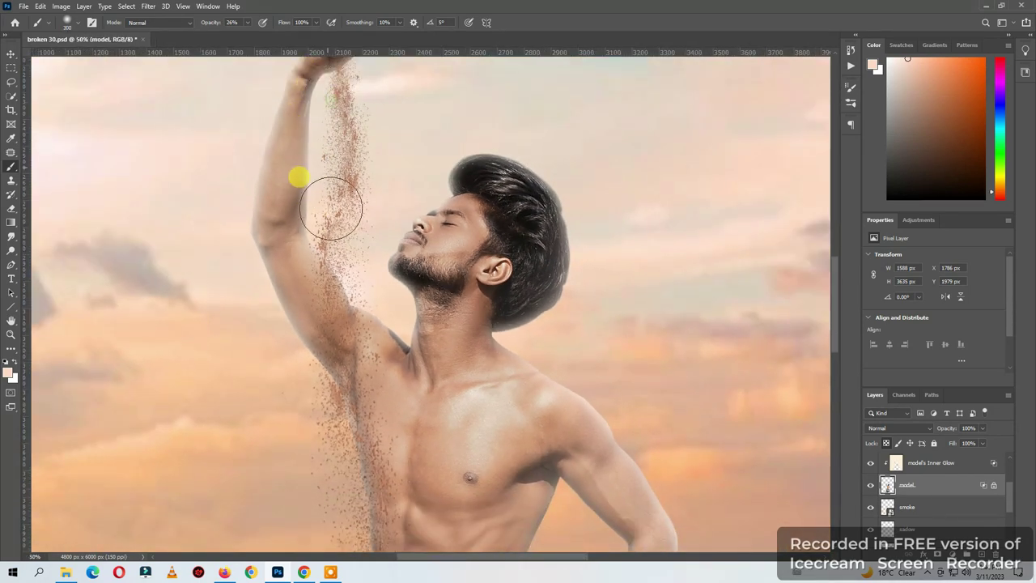
pyautogui.hotkey('ctrl', '-')
pyautogui.hotkey('ctrl', '+')
pyautogui.hotkey('ctrl', '+')
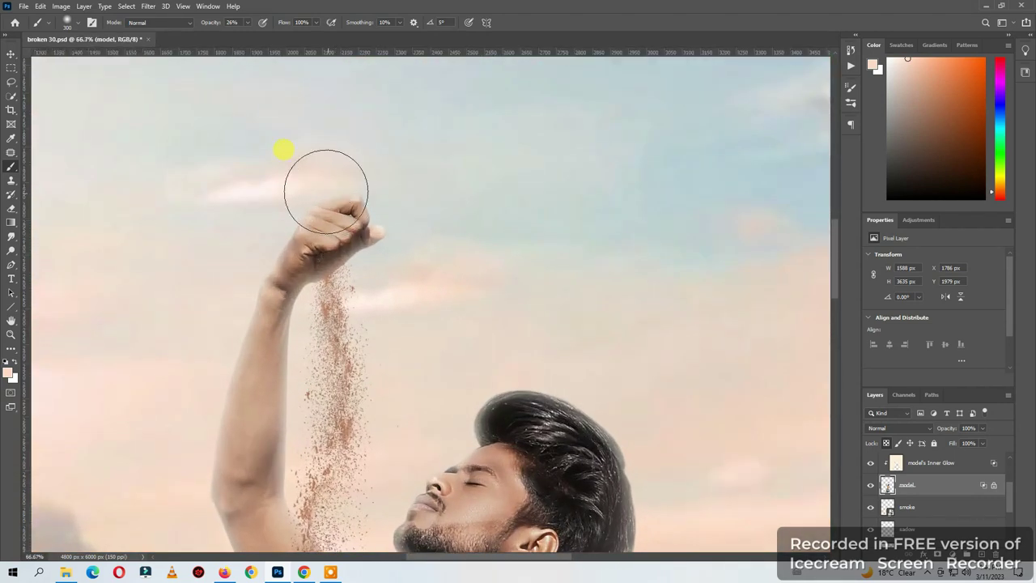
pyautogui.hotkey('ctrl', '-')
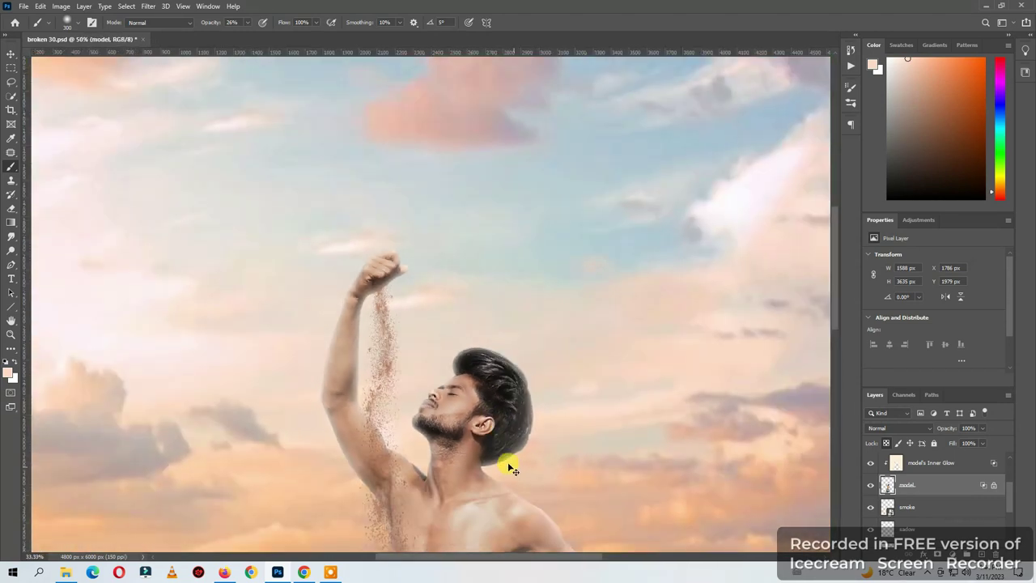
pyautogui.hotkey('ctrl', '-')
pyautogui.hotkey('ctrl', '-')
pyautogui.hotkey('ctrl', '-')
pyautogui.hotkey('ctrl', '+')
pyautogui.hotkey('ctrl', '+')
# Switch to the Eraser with a slightly smaller brush and check the whole composition.
pyautogui.click(11, 208)
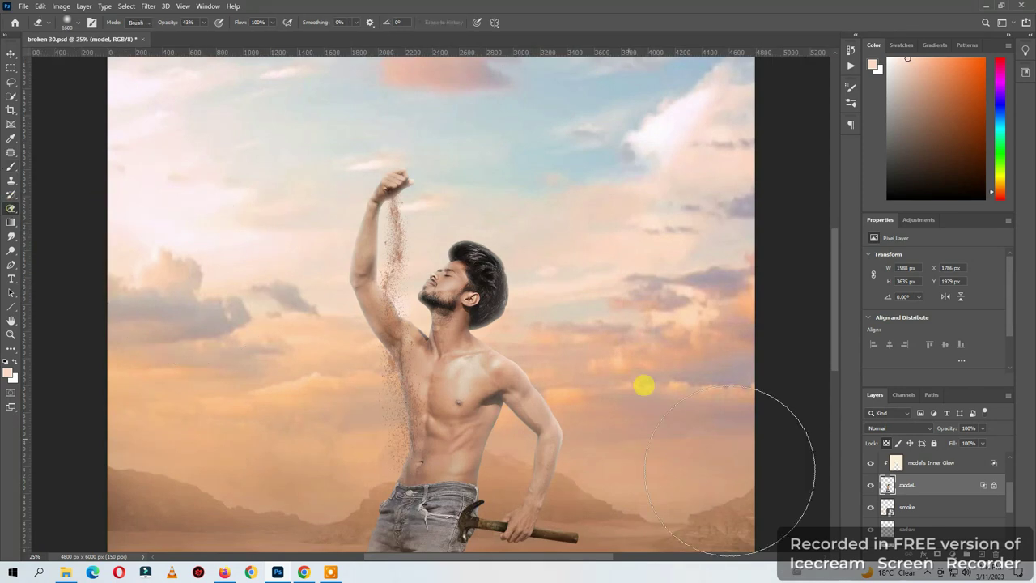
pyautogui.click(928, 463)
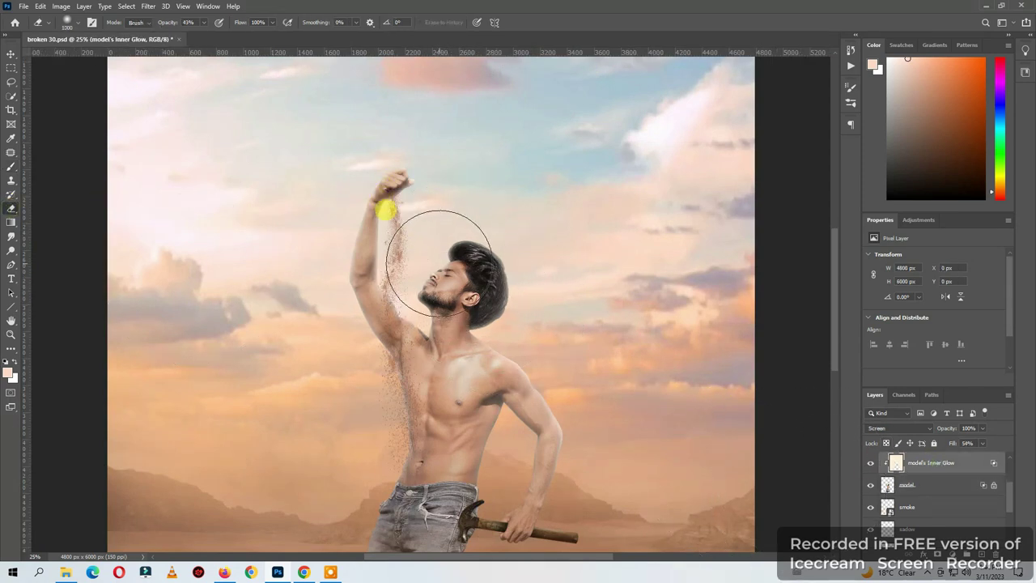
pyautogui.press('[')
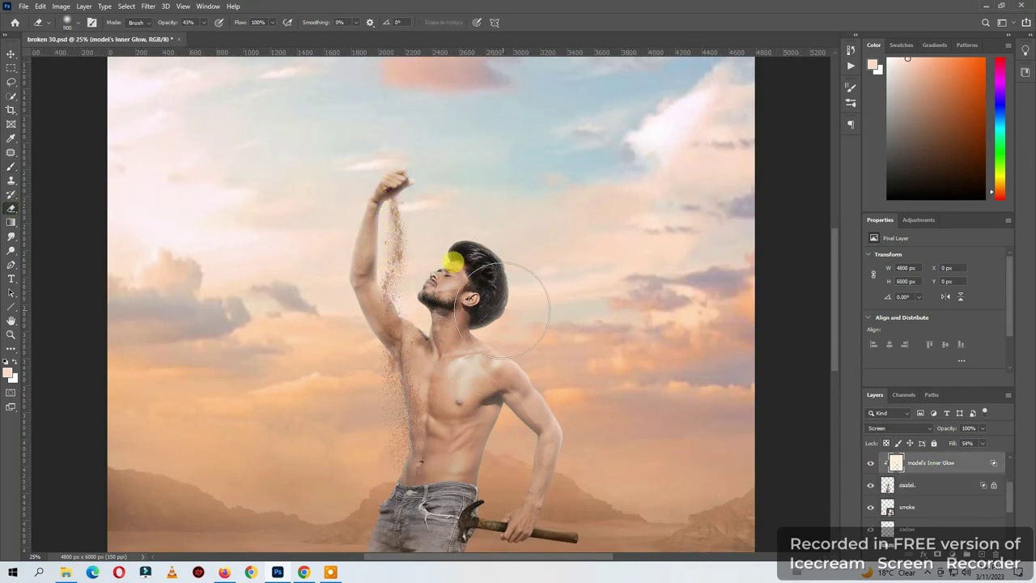
pyautogui.hotkey('ctrl', '-')
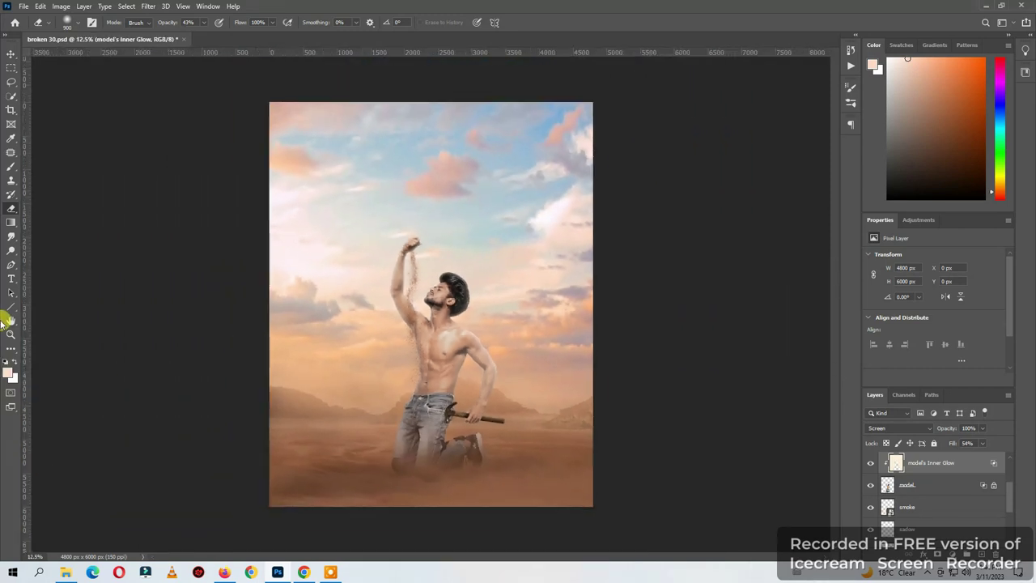
pyautogui.hotkey('ctrl', '-')
pyautogui.hotkey('ctrl', '+')
pyautogui.scroll(2, 949, 466)
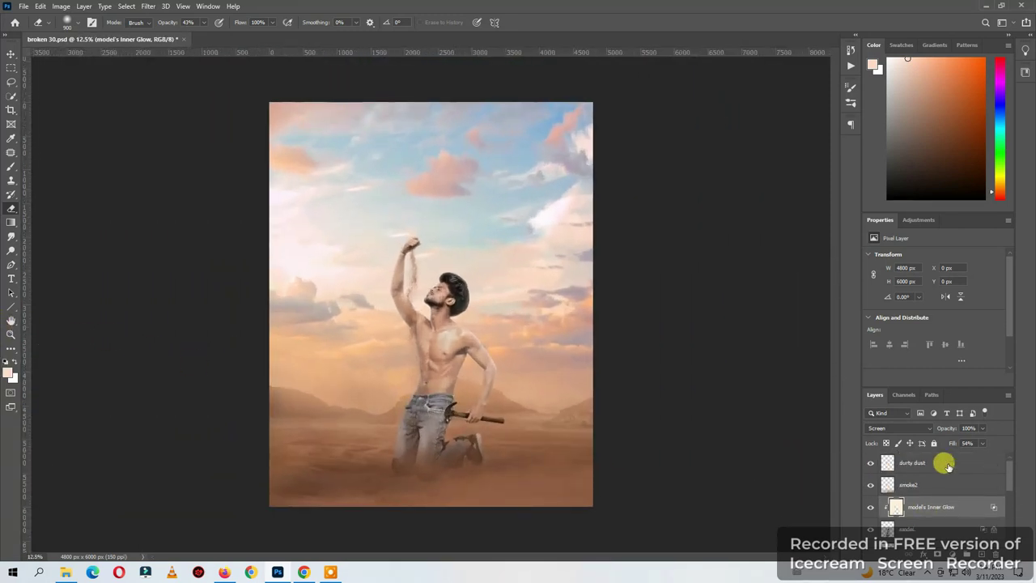
pyautogui.scroll(1, 949, 465)
# On the hammer layer, erase the right end of the handle so it fades into the haze.
pyautogui.click(949, 466)
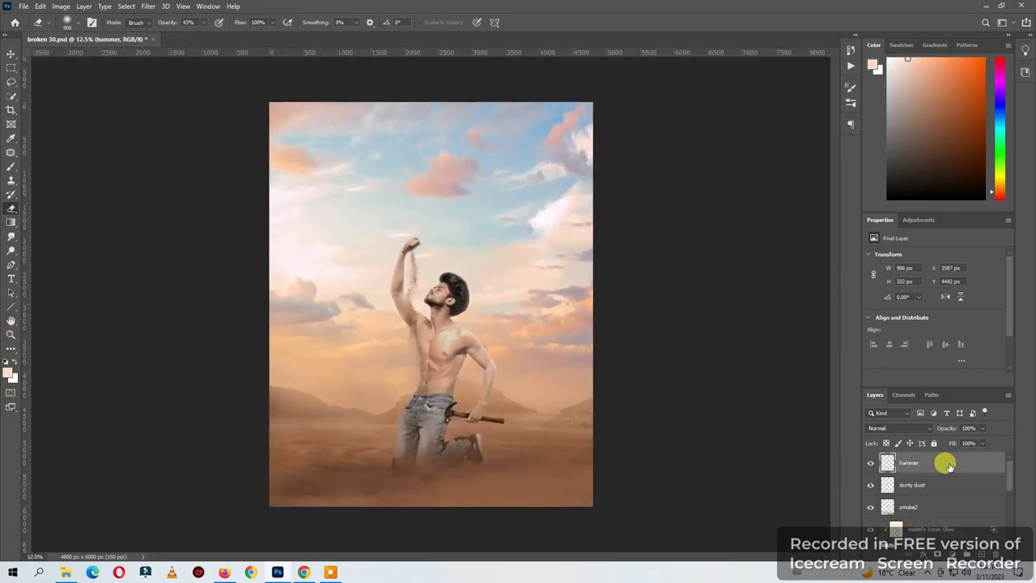
pyautogui.rightClick(949, 466)
pyautogui.click(925, 513)
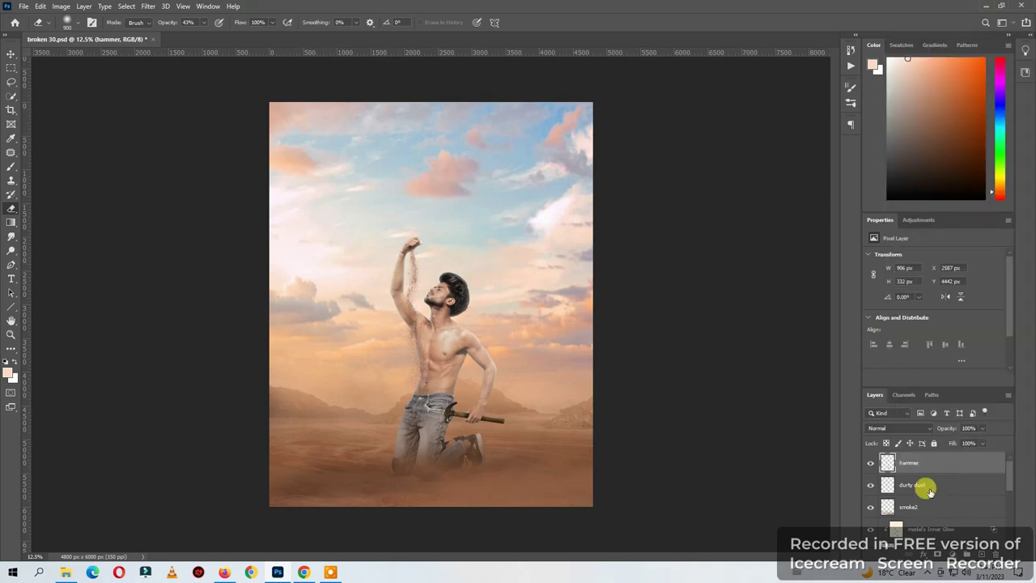
pyautogui.scroll(5, 497, 266)
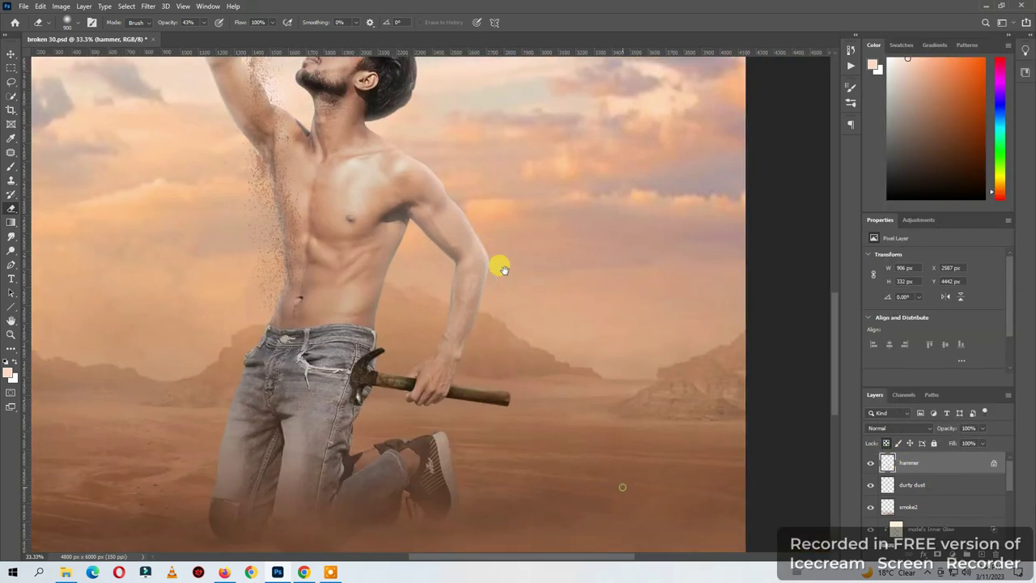
pyautogui.scroll(2, 525, 417)
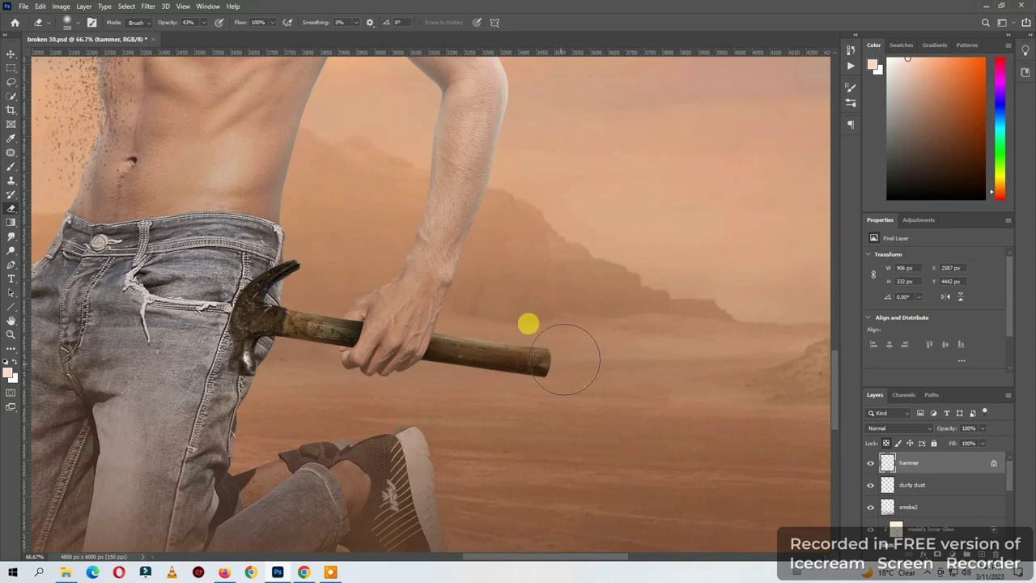
pyautogui.moveTo(556, 405); pyautogui.dragTo(411, 379)
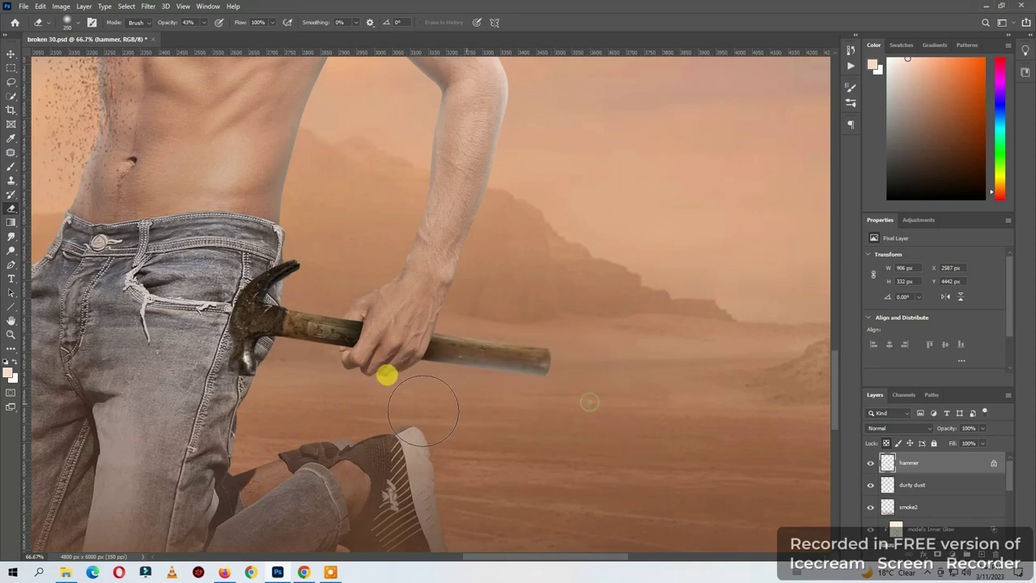
pyautogui.press(']')
pyautogui.press(']')
pyautogui.press(']')
pyautogui.moveTo(617, 330); pyautogui.dragTo(429, 289)
pyautogui.press(']')
pyautogui.press(']')
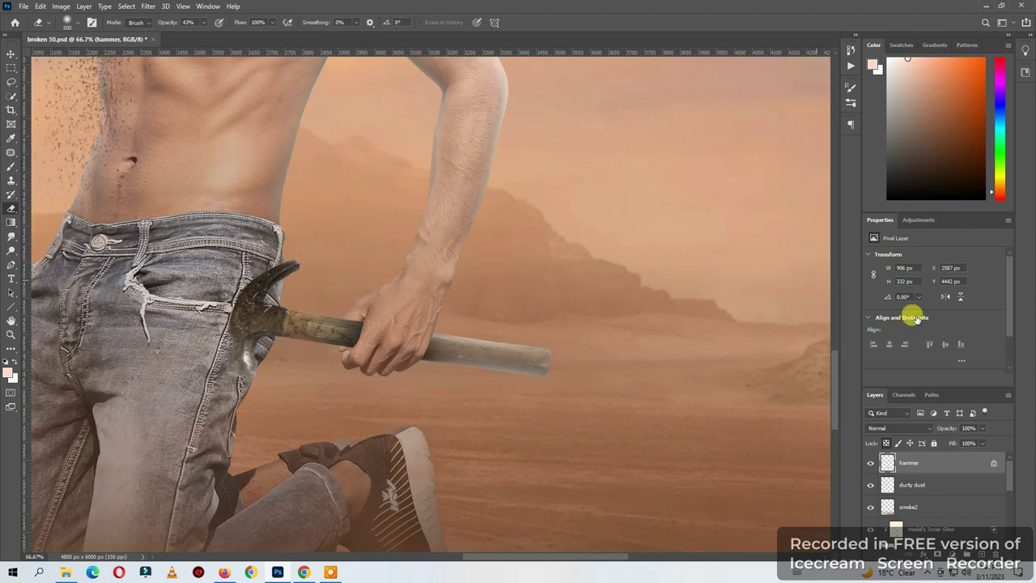
pyautogui.hotkey('ctrl', '-')
pyautogui.hotkey('ctrl', '-')
pyautogui.hotkey('ctrl', '-')
pyautogui.hotkey('ctrl', '-')
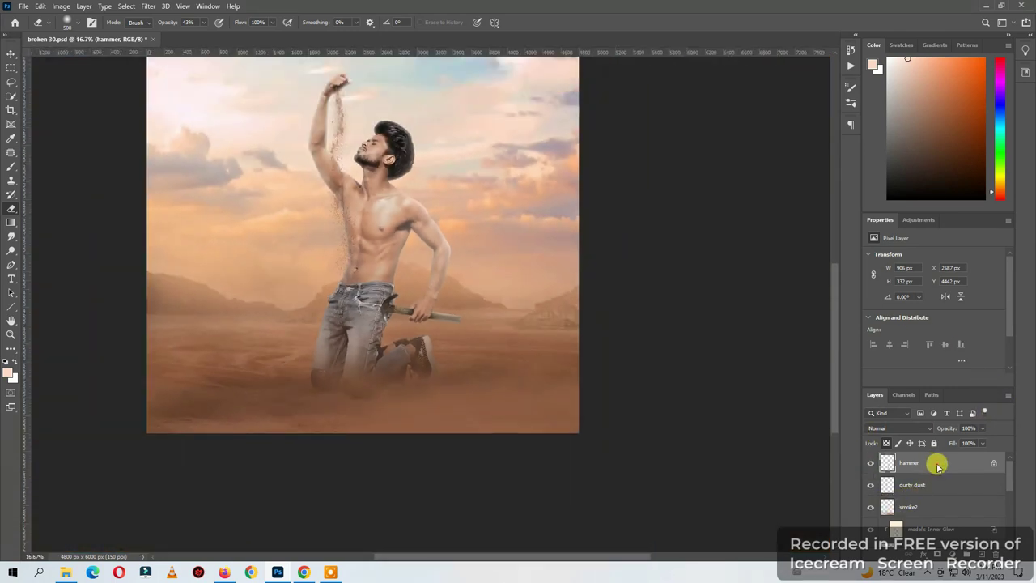
pyautogui.rightClick(939, 463)
# Merge all visible layers into Background and duplicate it as Background copy.
pyautogui.click(923, 334)
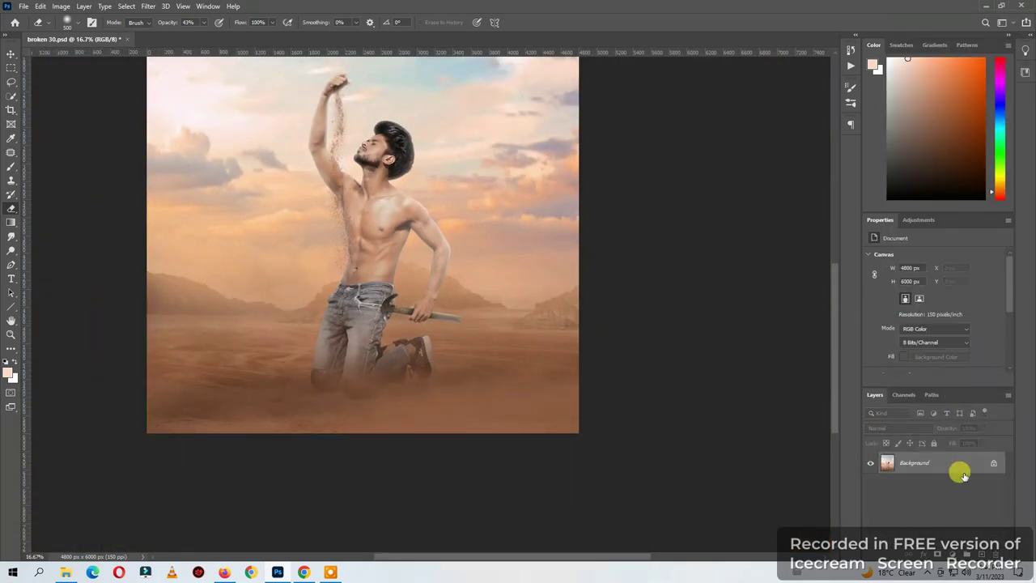
pyautogui.moveTo(967, 538); pyautogui.dragTo(972, 554)
pyautogui.hotkey('ctrl', '+')
pyautogui.hotkey('ctrl', '+')
# Open the Camera Raw Filter and set Detail Noise Reduction to 21.
pyautogui.click(148, 6)
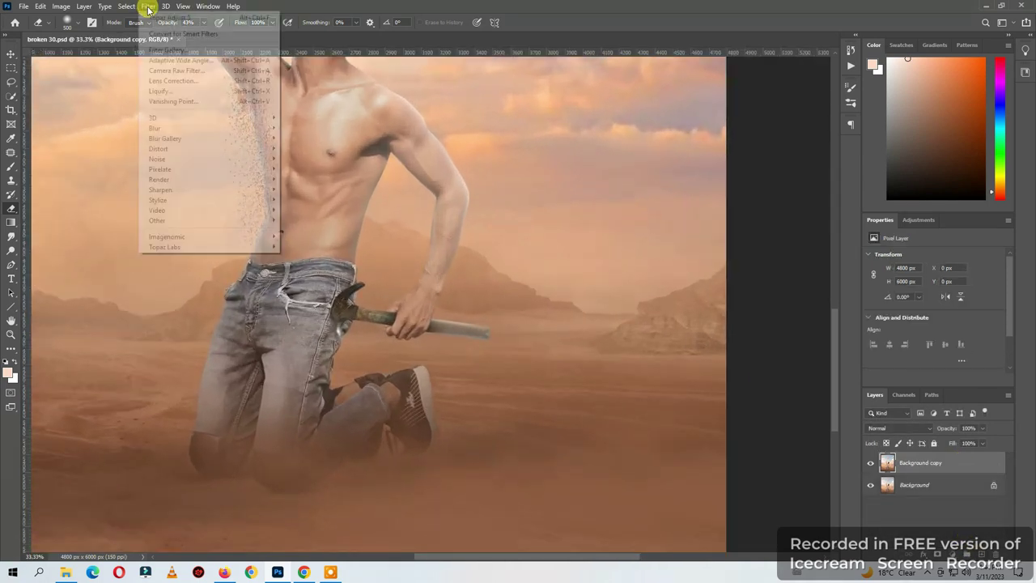
pyautogui.click(175, 71)
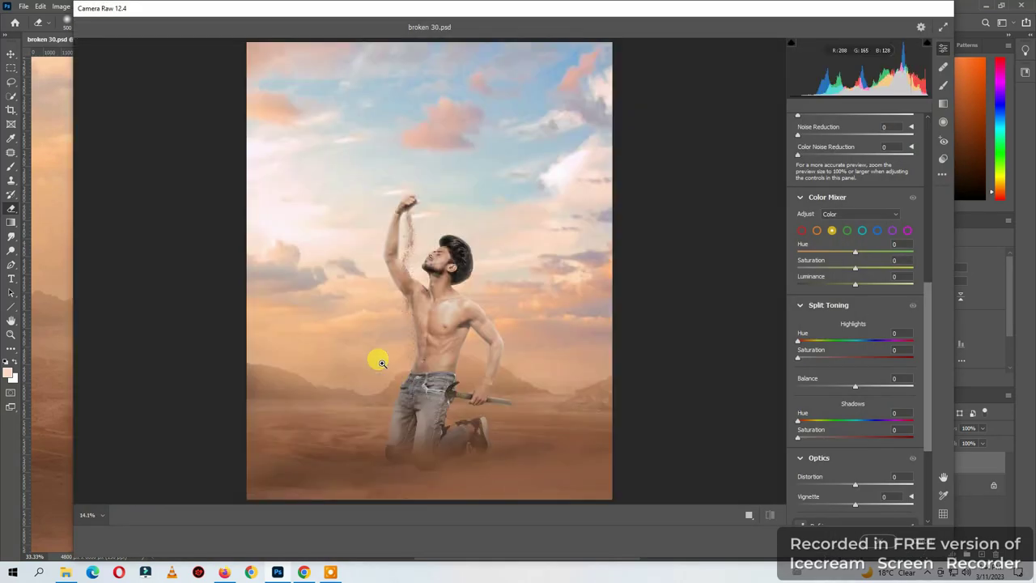
pyautogui.click(380, 324)
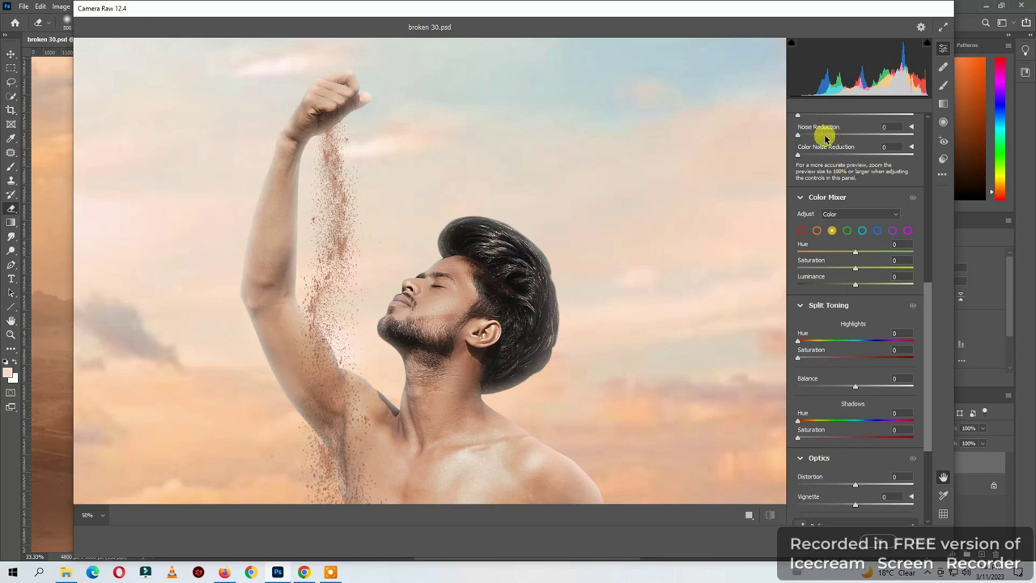
pyautogui.click(823, 135)
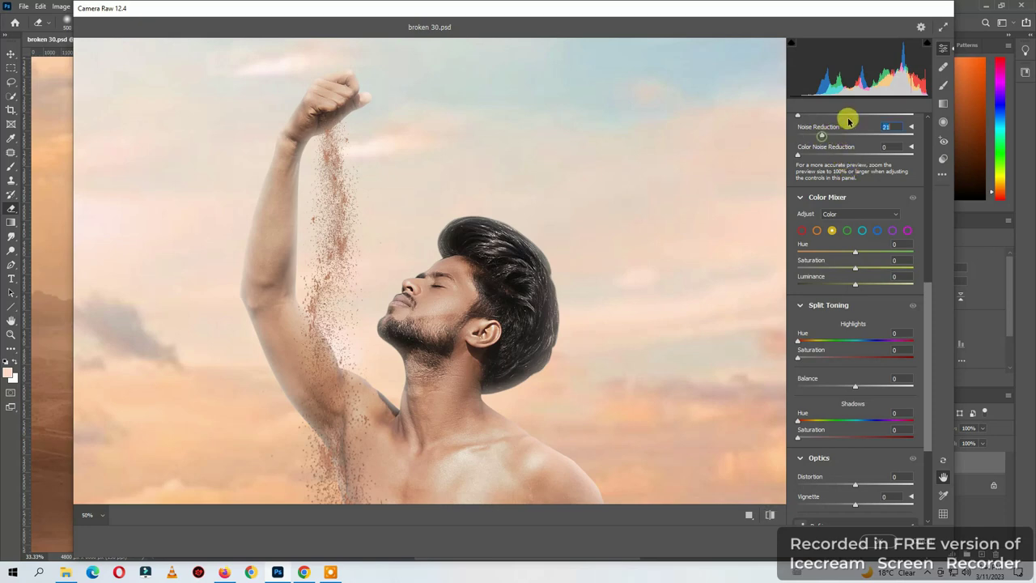
pyautogui.scroll(2, 856, 266)
pyautogui.scroll(3, 858, 266)
pyautogui.scroll(2, 863, 299)
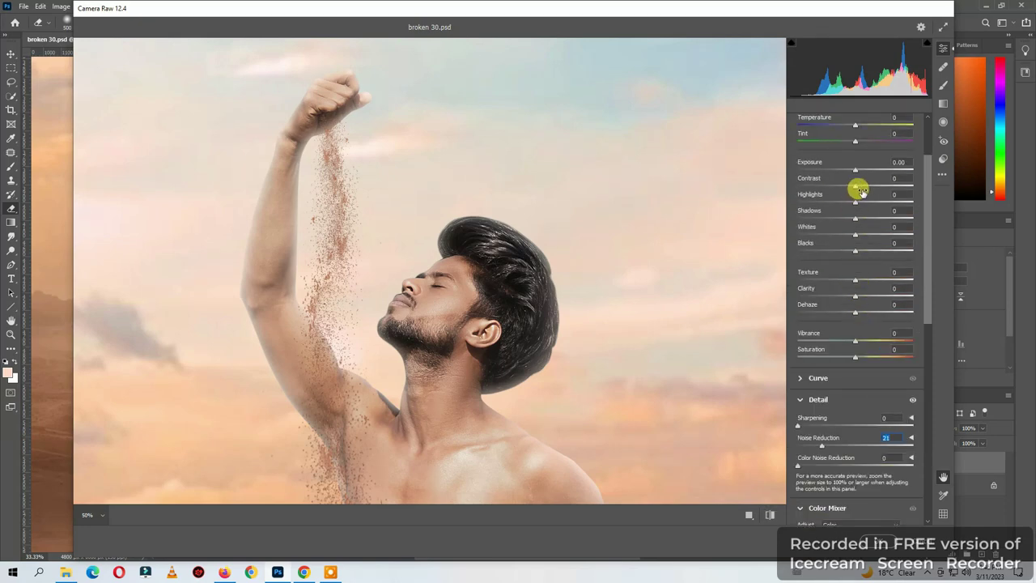
# In Camera Raw, set Contrast +22, Blacks -25 and Sharpening 71.
pyautogui.moveTo(856, 185); pyautogui.dragTo(868, 185)
pyautogui.moveTo(841, 252)
pyautogui.mouseDown()
pyautogui.moveTo(864, 234)
pyautogui.moveTo(861, 203)
pyautogui.moveTo(866, 218)
pyautogui.mouseUp()
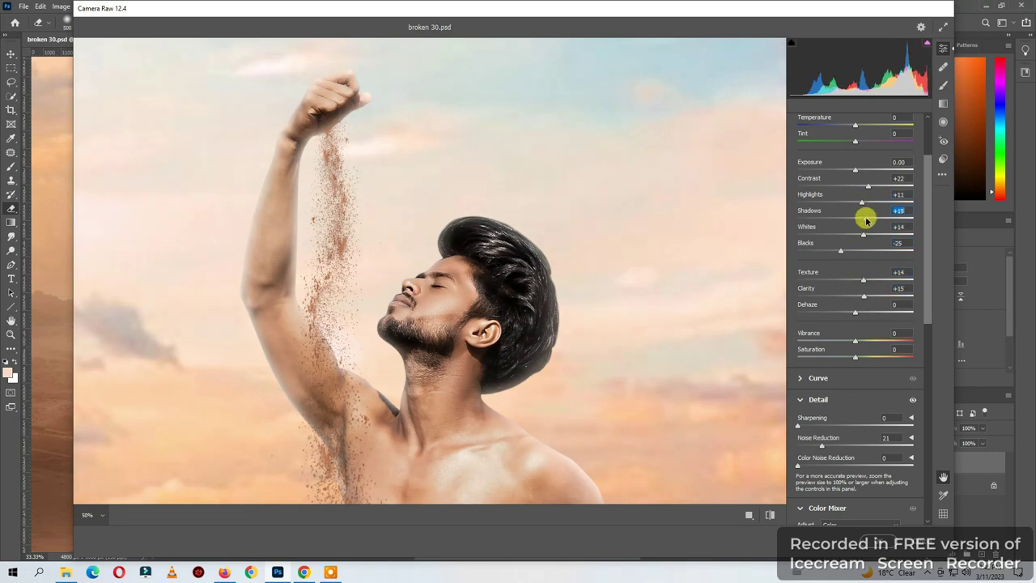
pyautogui.hotkey('ctrl', '-')
pyautogui.scroll(-3, 861, 289)
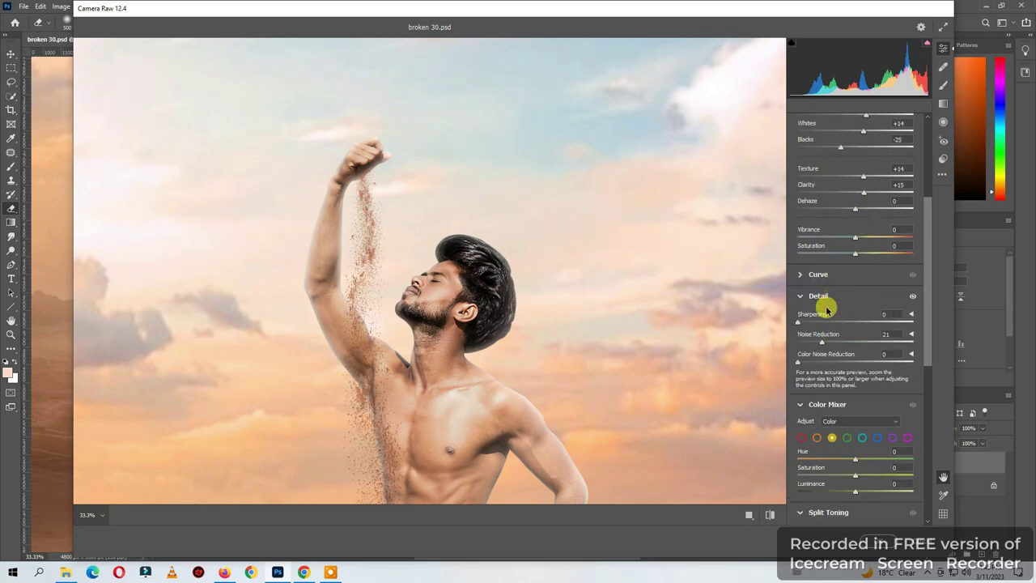
pyautogui.click(851, 322)
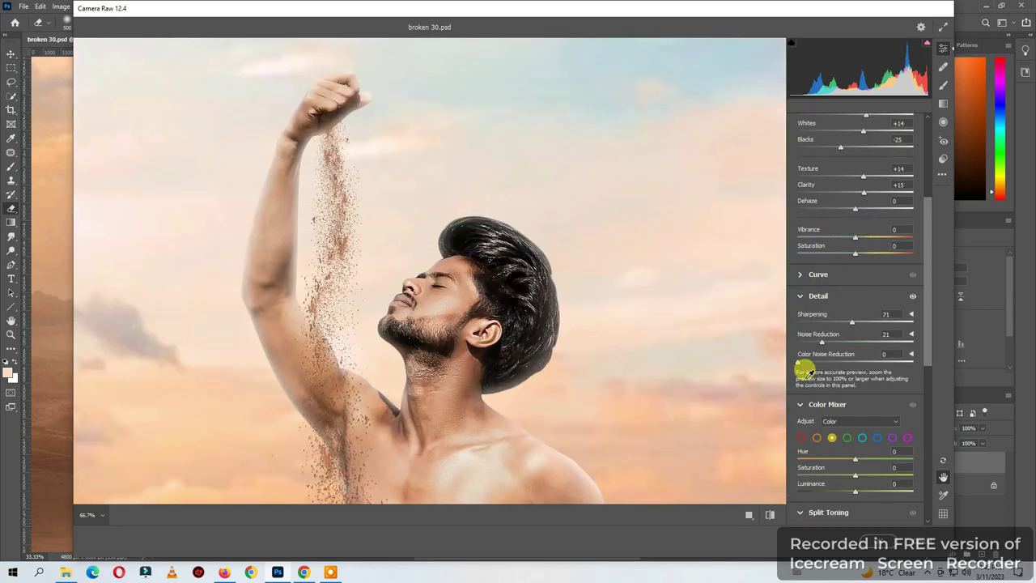
pyautogui.scroll(-3, 804, 366)
pyautogui.scroll(-3, 805, 375)
pyautogui.scroll(1, 509, 410)
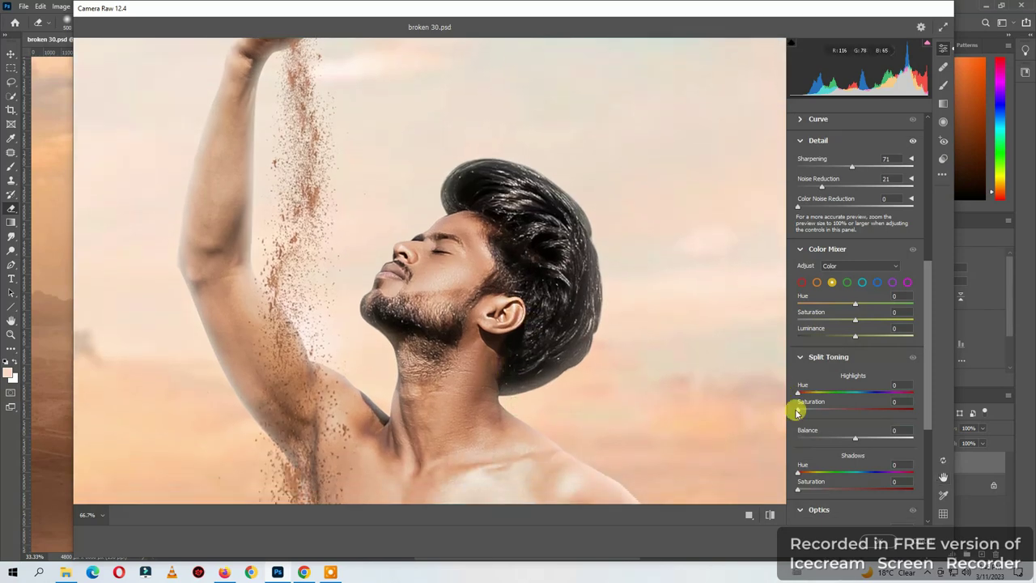
pyautogui.scroll(-5, 798, 405)
pyautogui.scroll(-1, 814, 456)
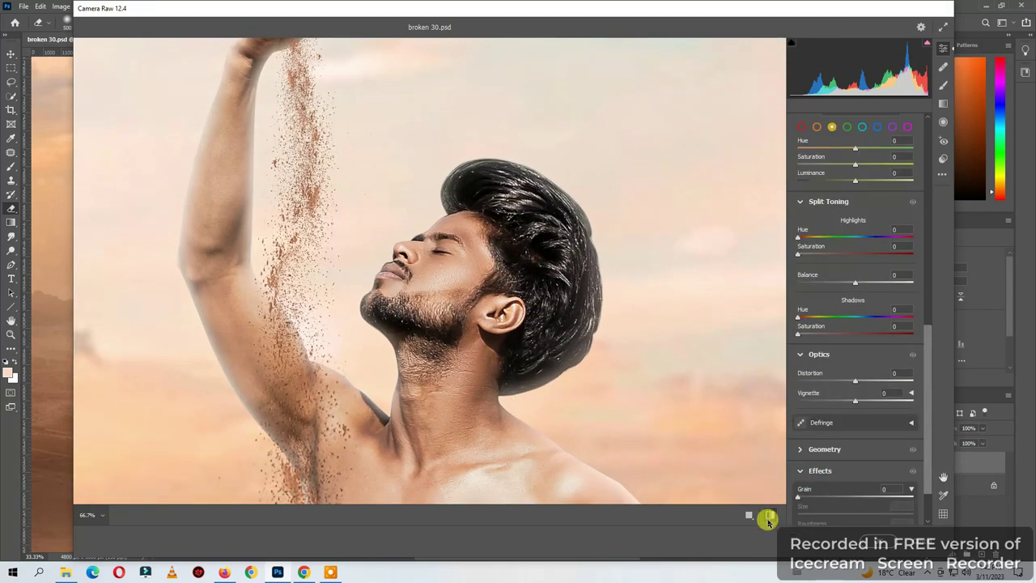
# Add grain 16, tone highlights at hue 32 with saturation 7, and apply the Camera Raw edits.
pyautogui.click(769, 518)
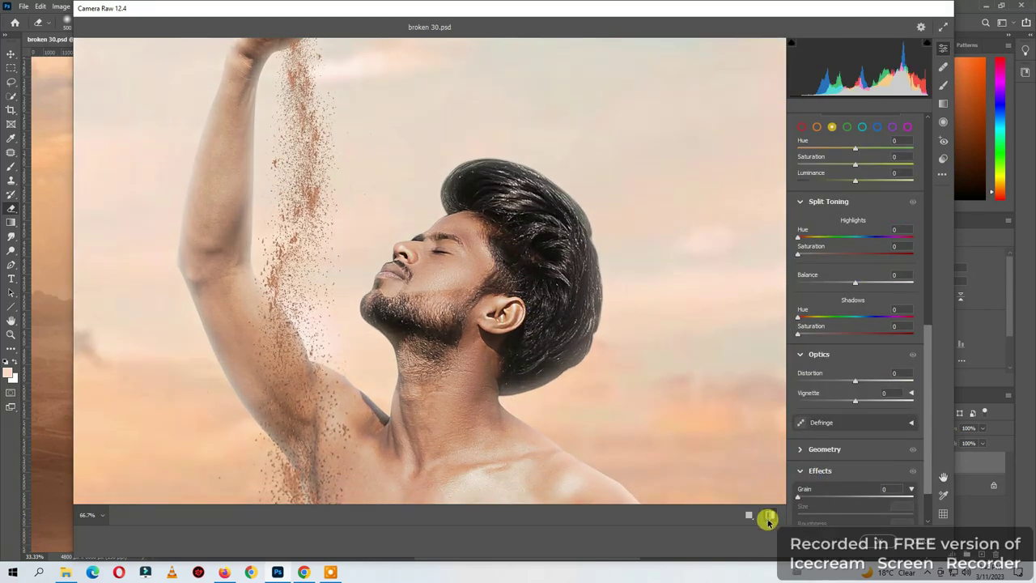
pyautogui.click(809, 498)
pyautogui.hotkey('ctrl', '0')
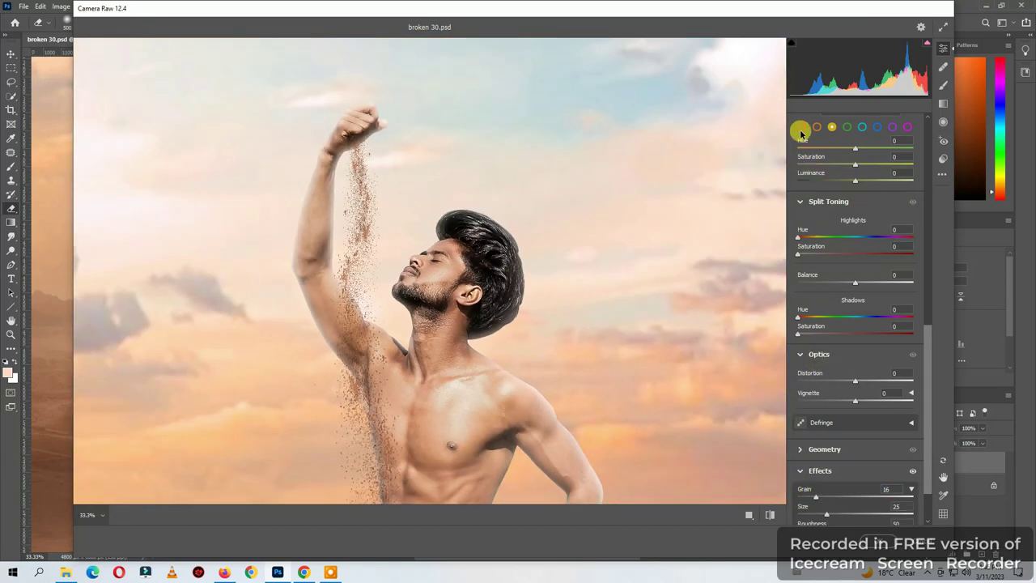
pyautogui.click(809, 237)
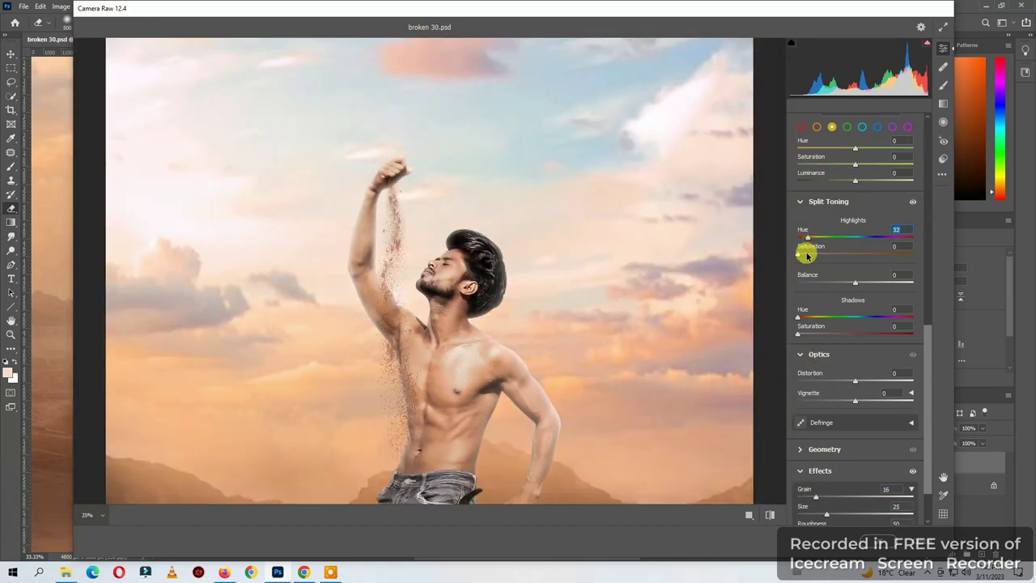
pyautogui.click(806, 256)
pyautogui.hotkey('ctrl', '-')
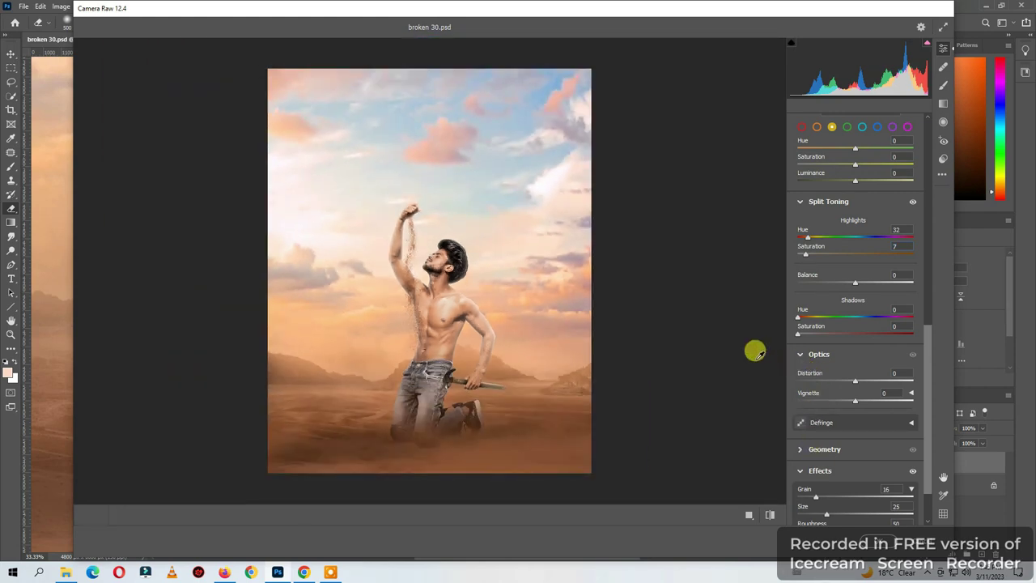
pyautogui.hotkey('ctrl', '0')
pyautogui.click(875, 541)
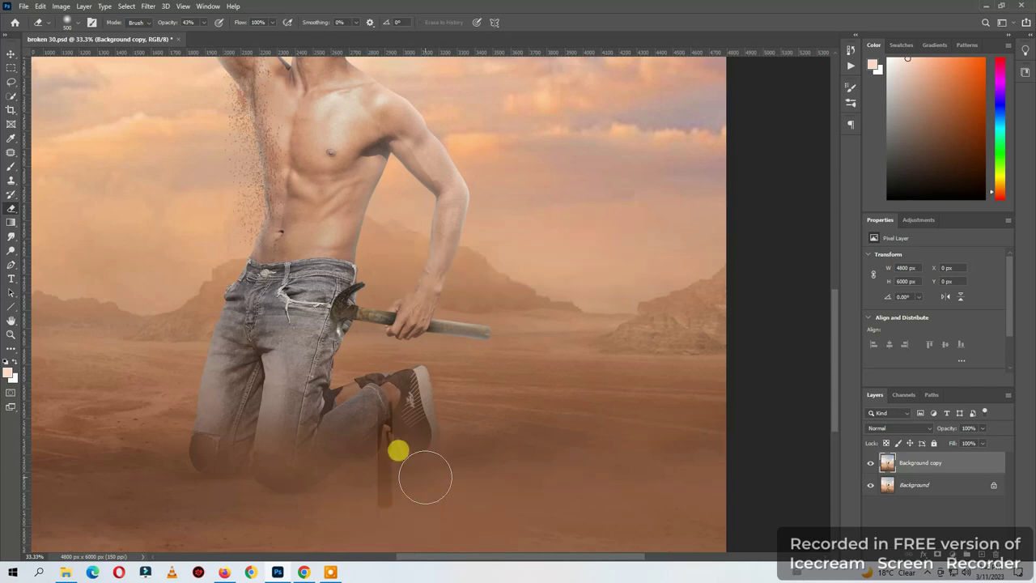
# Compare the filtered copy against the original, then lower its saturation to -8 with Hue/Saturation.
pyautogui.scroll(-1, 397, 451)
pyautogui.moveTo(284, 177); pyautogui.dragTo(356, 292)
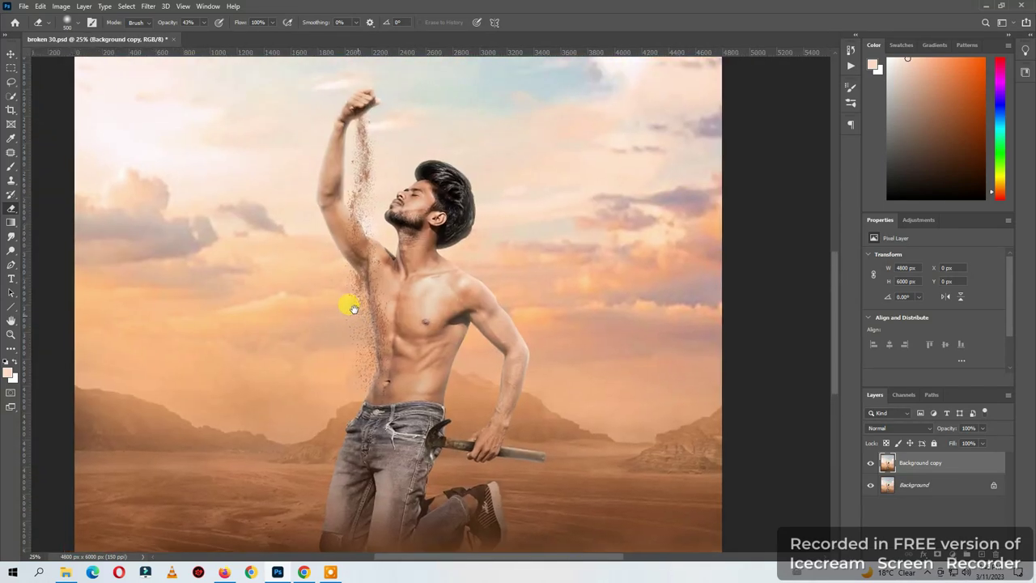
pyautogui.click(869, 465)
pyautogui.click(869, 465)
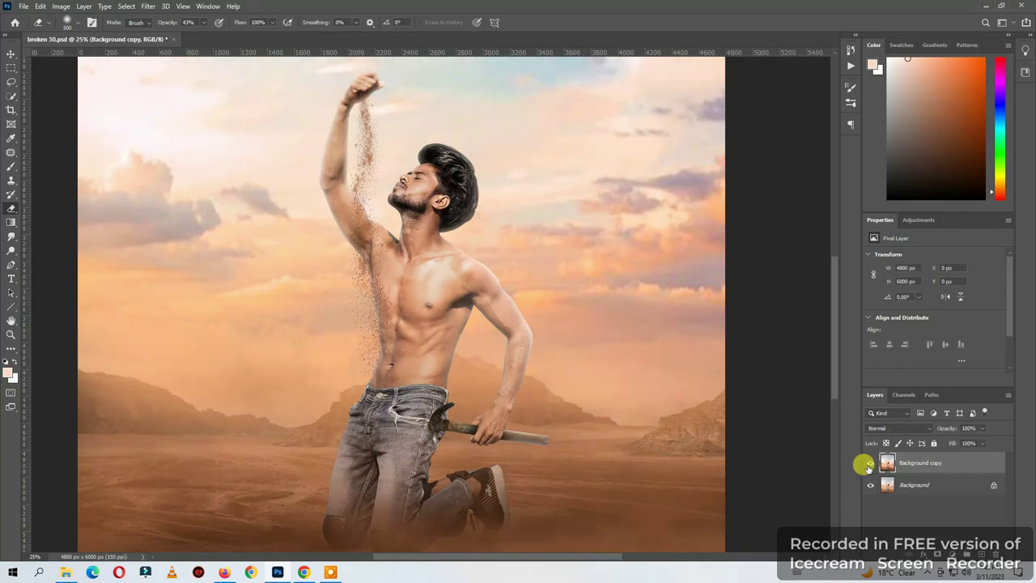
pyautogui.hotkey('ctrl', 'u')
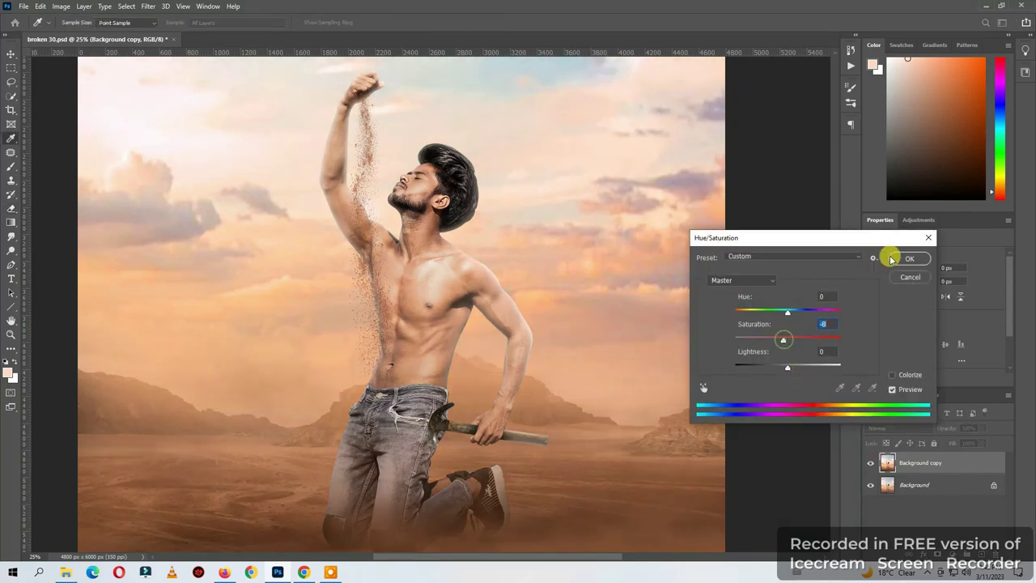
pyautogui.click(892, 259)
# Merge the copy down into Background and duplicate it again as Background copy.
pyautogui.rightClick(956, 471)
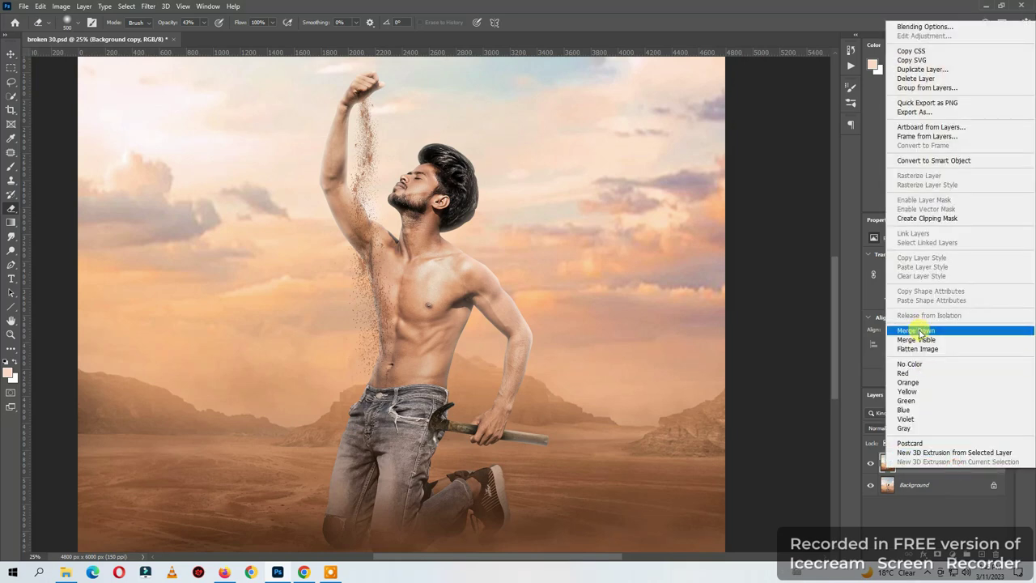
pyautogui.click(915, 332)
pyautogui.hotkey('ctrl', 'j')
pyautogui.hotkey('ctrl', '+')
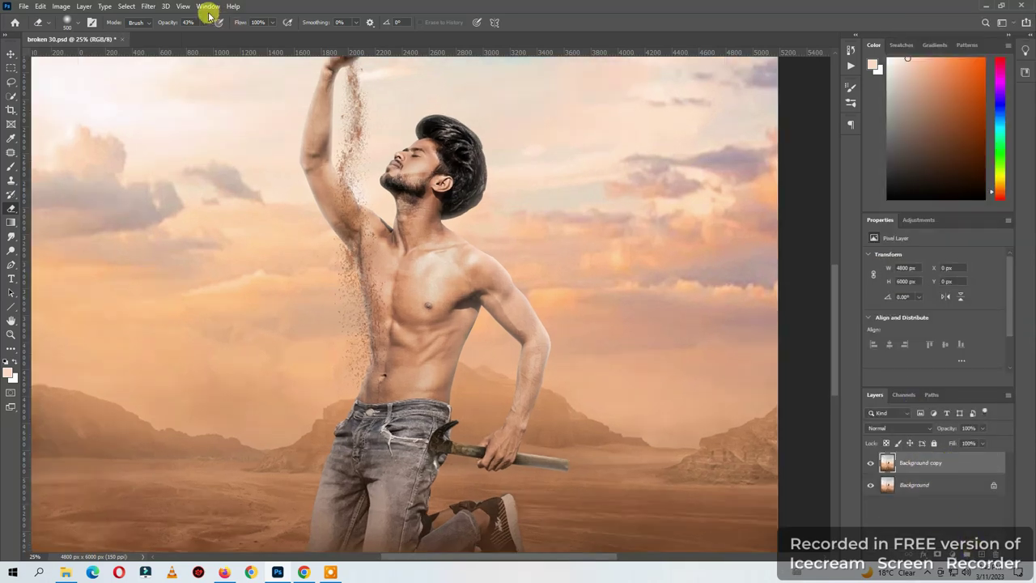
pyautogui.hotkey('ctrl', '+')
pyautogui.click(149, 6)
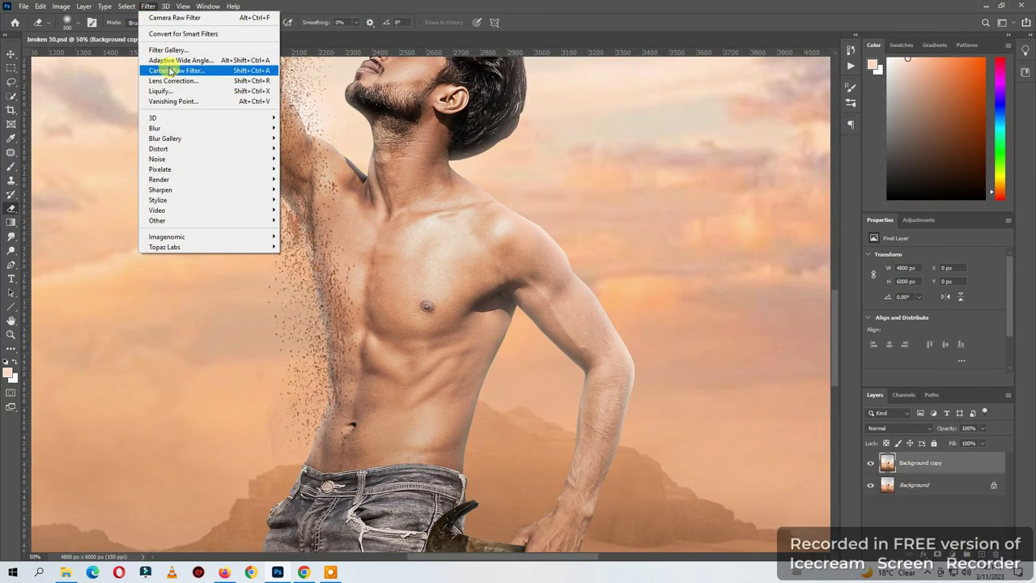
# Apply Topaz Adjust 5's Colored Selenium II preset from the Toned Collection.
pyautogui.moveTo(165, 247)
pyautogui.click(294, 247)
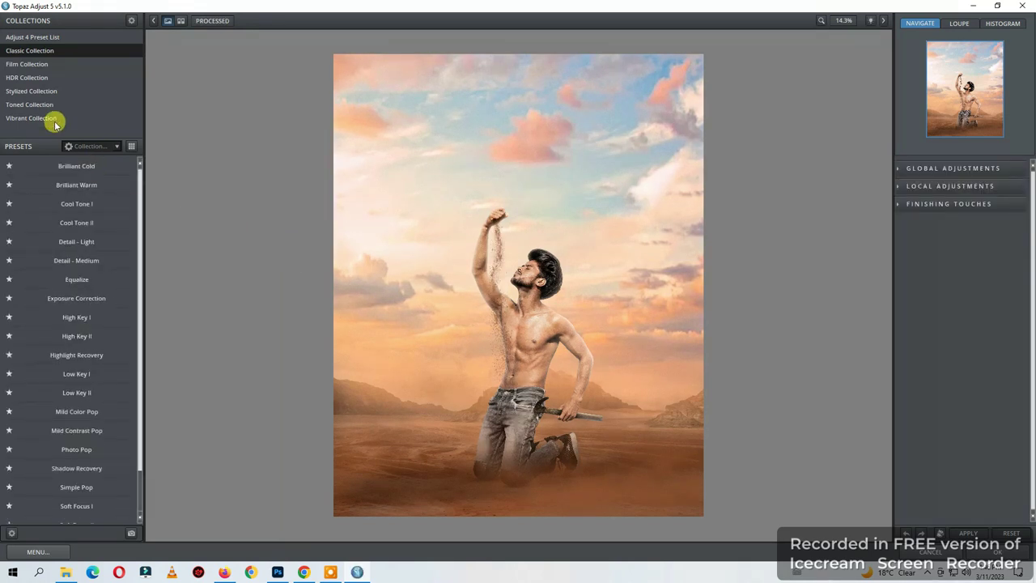
pyautogui.click(38, 106)
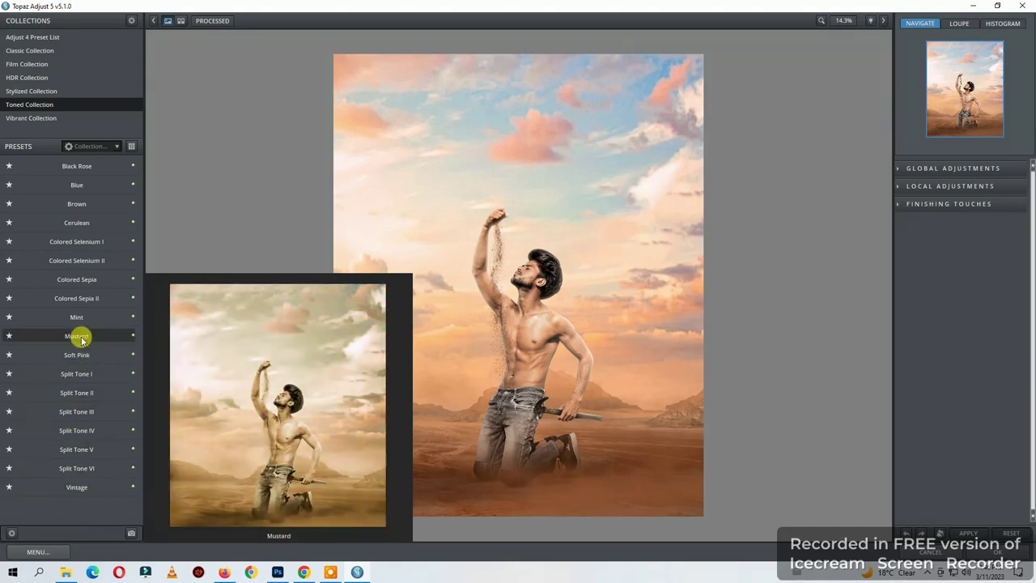
pyautogui.click(79, 260)
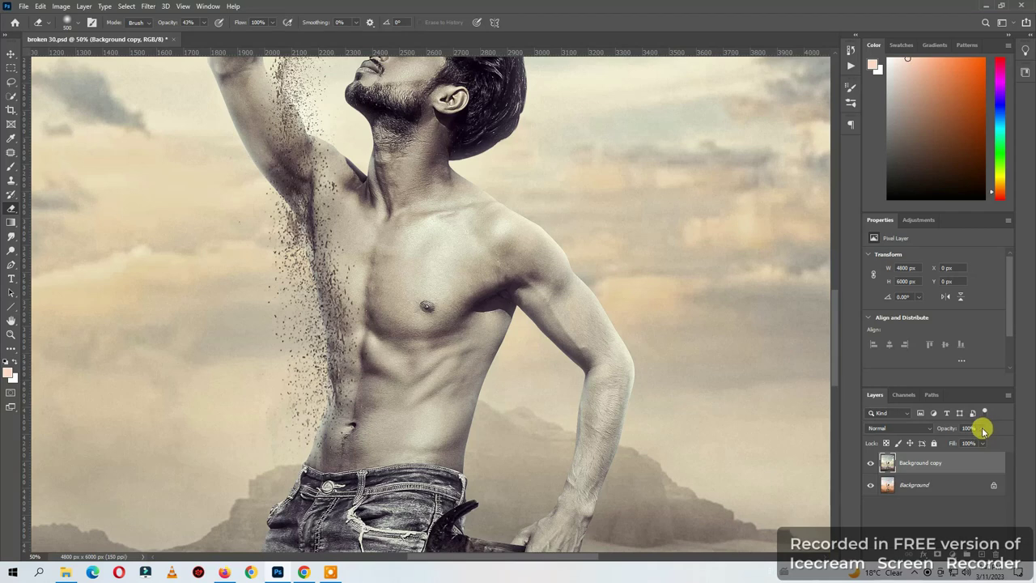
# Blend the toned copy at 72% opacity, flatten the image, and duplicate it as Background copy.
pyautogui.moveTo(962, 443); pyautogui.dragTo(955, 443)
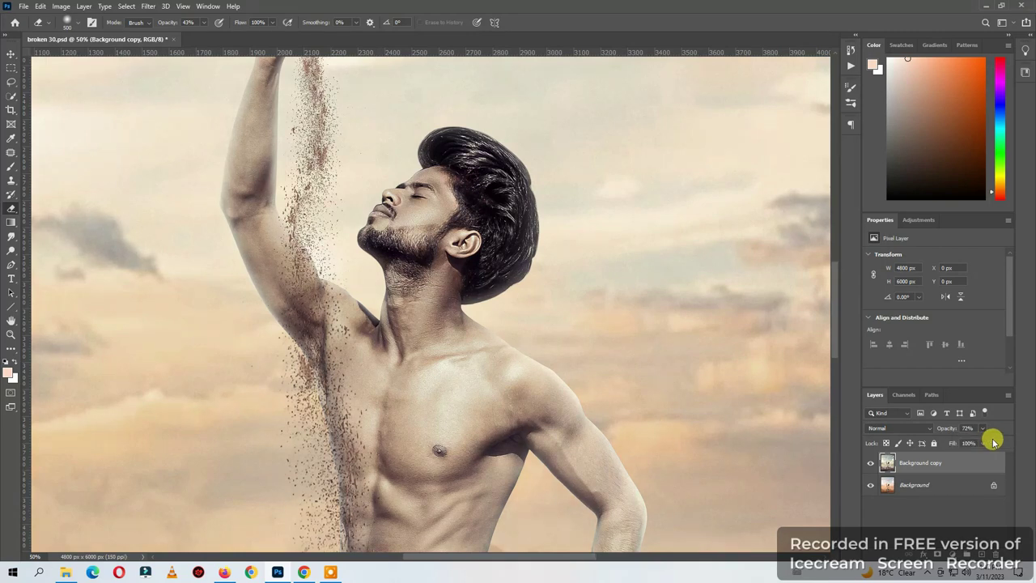
pyautogui.hotkey('ctrl', '-')
pyautogui.hotkey('ctrl', '-')
pyautogui.hotkey('ctrl', '-')
pyautogui.rightClick(961, 463)
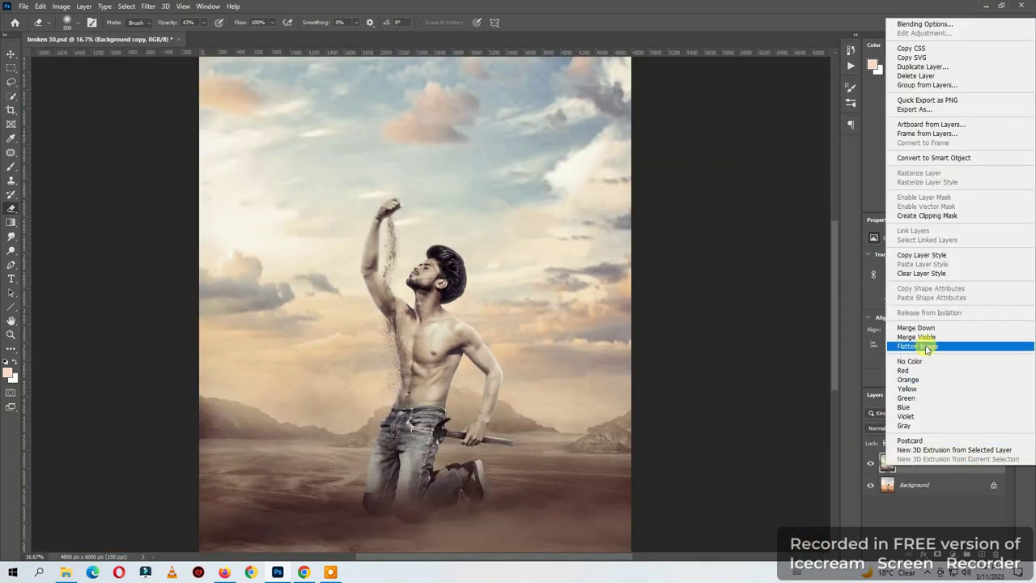
pyautogui.click(927, 346)
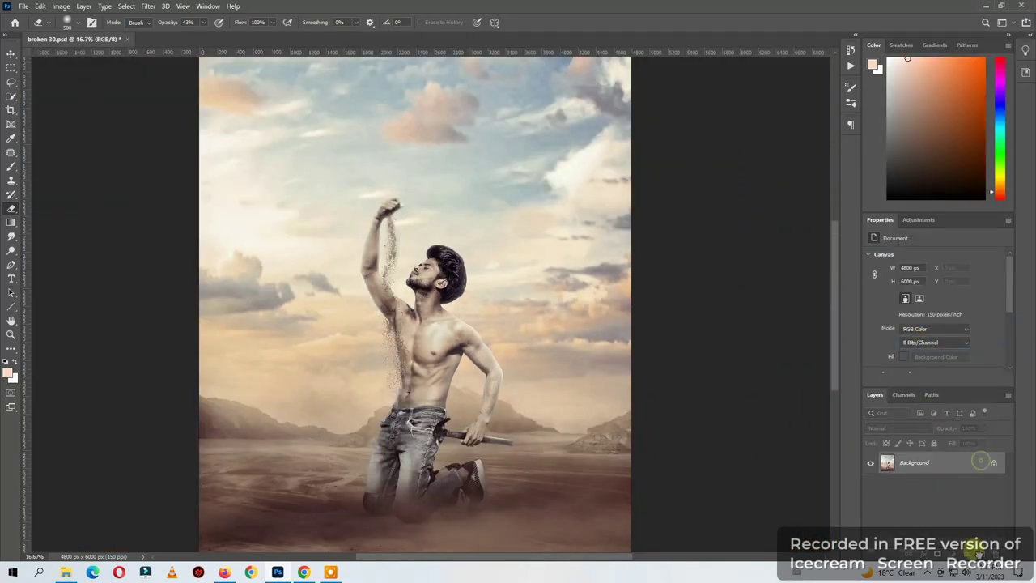
pyautogui.hotkey('ctrl', 'j')
pyautogui.hotkey('ctrl', '+')
pyautogui.hotkey('ctrl', '+')
pyautogui.hotkey('ctrl', '+')
# Dodge the raised arm from wrist to armpit and the shoulder at 50% midtone exposure.
pyautogui.click(11, 250)
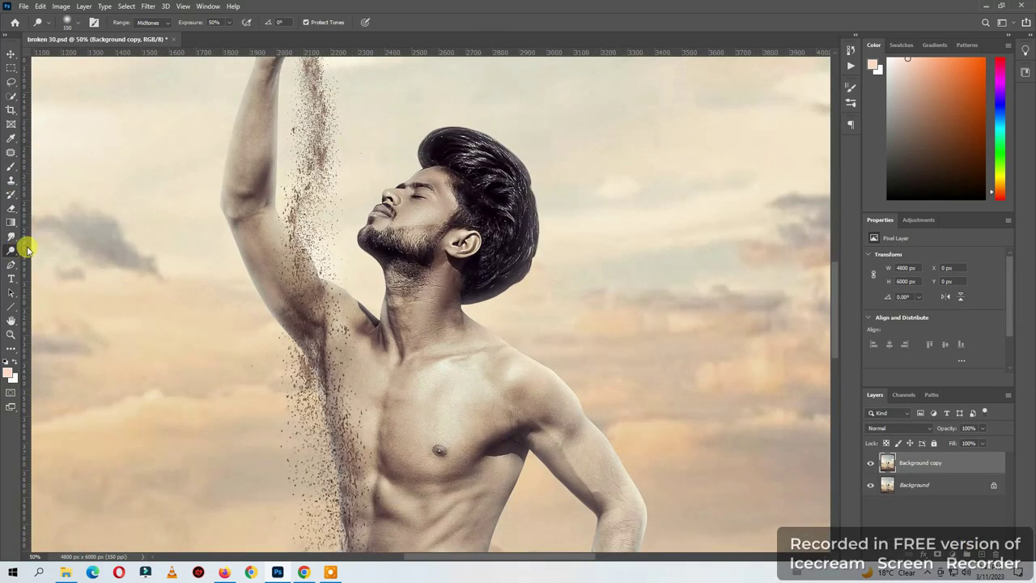
pyautogui.scroll(1, 428, 220)
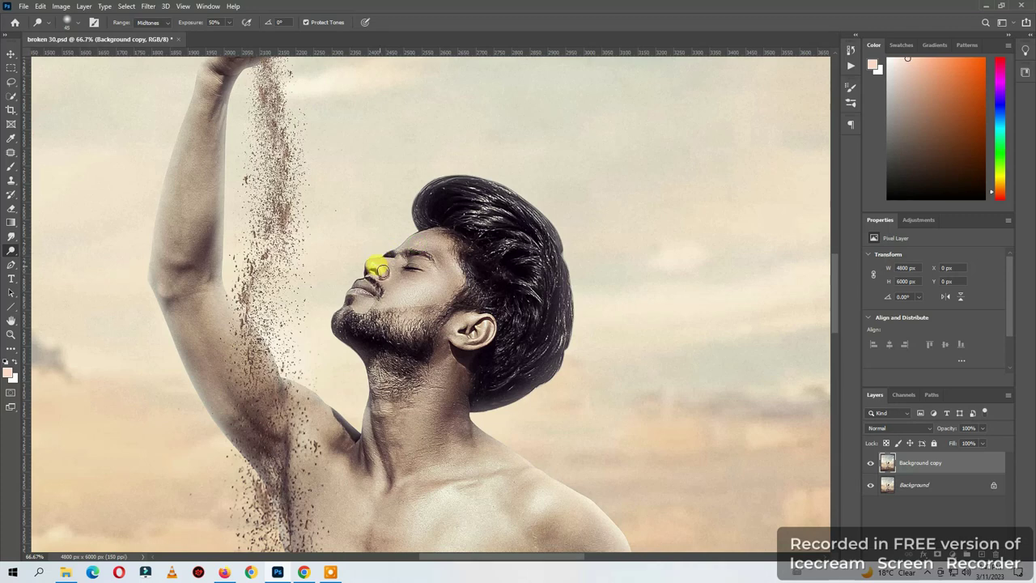
pyautogui.scroll(-1, 405, 291)
pyautogui.scroll(-1, 451, 370)
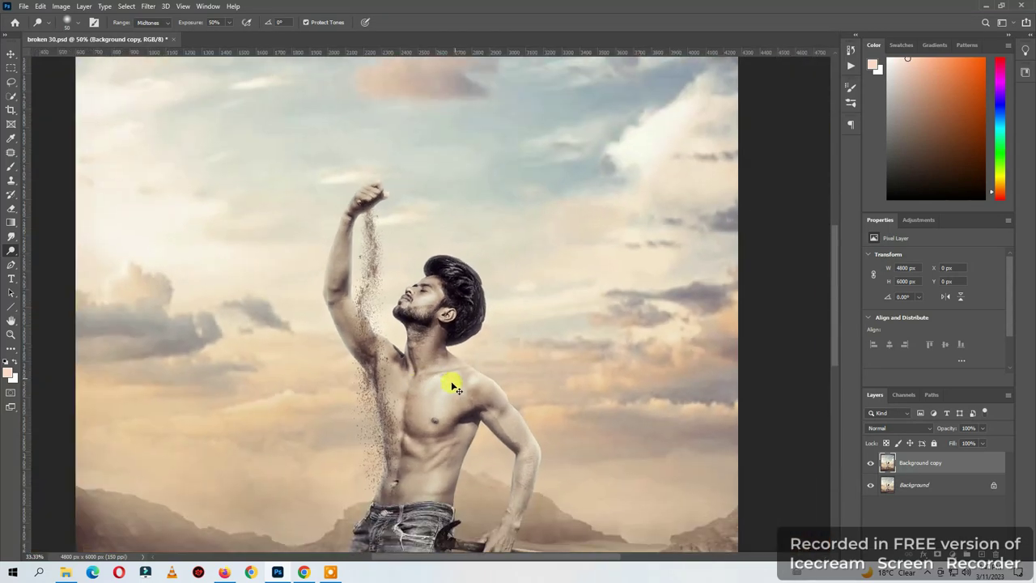
pyautogui.scroll(-1, 454, 387)
pyautogui.moveTo(346, 220); pyautogui.dragTo(358, 343)
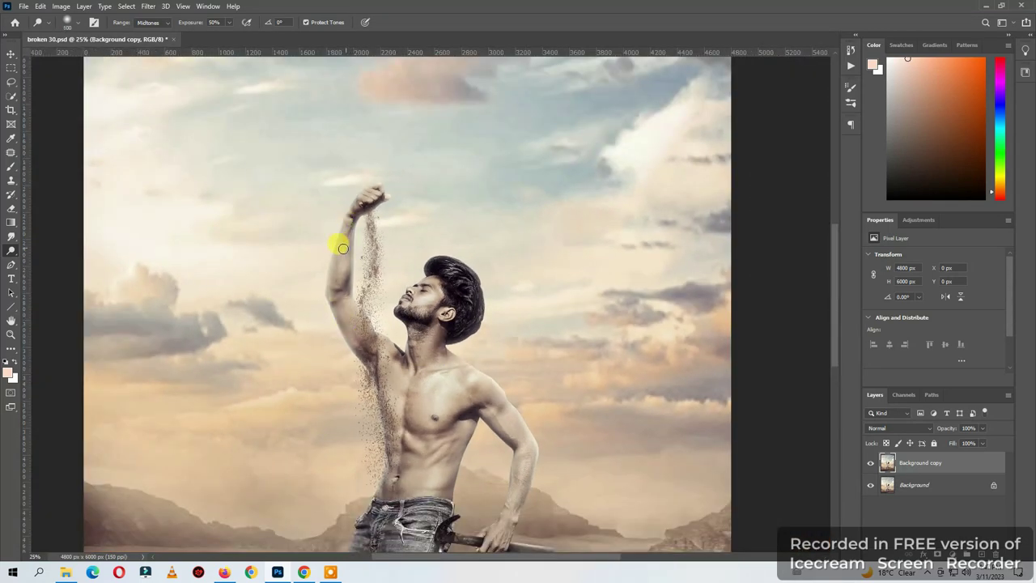
pyautogui.moveTo(486, 389); pyautogui.dragTo(473, 382)
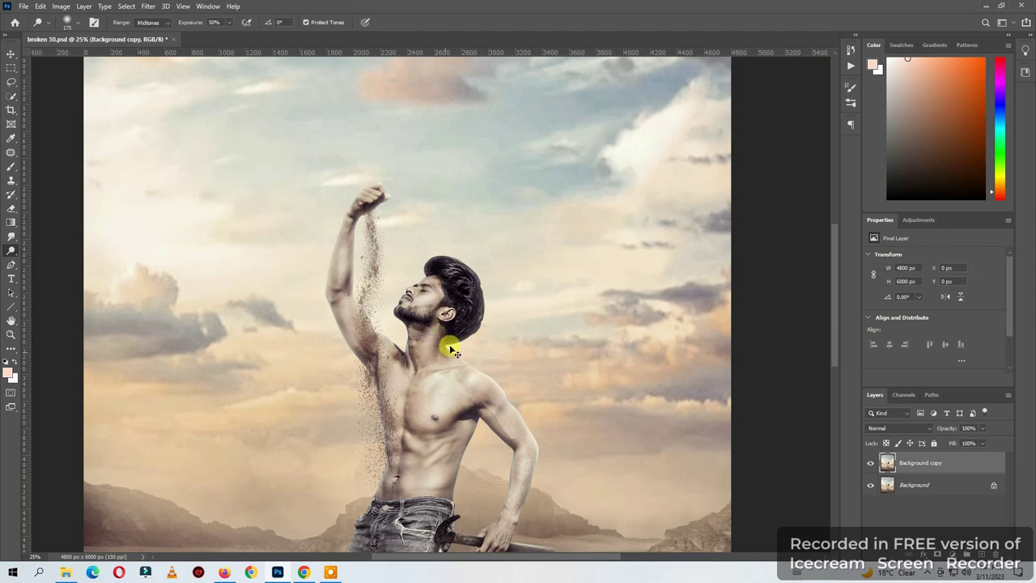
pyautogui.scroll(-2, 452, 348)
pyautogui.rightClick(962, 463)
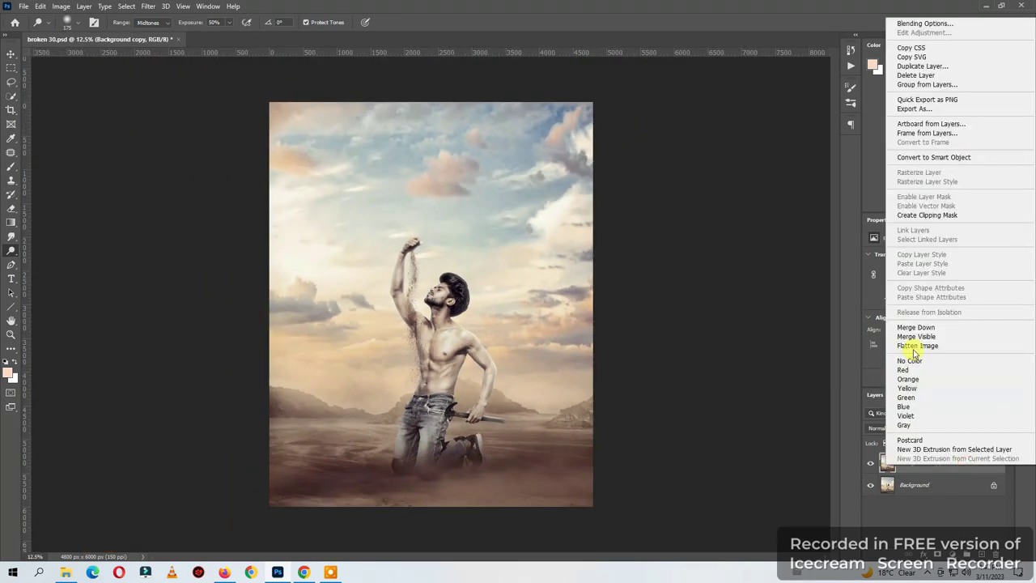
# Flatten the image and browse to the Desktop folder in Explorer.
pyautogui.click(918, 346)
pyautogui.scroll(2, 300, 463)
pyautogui.click(66, 572)
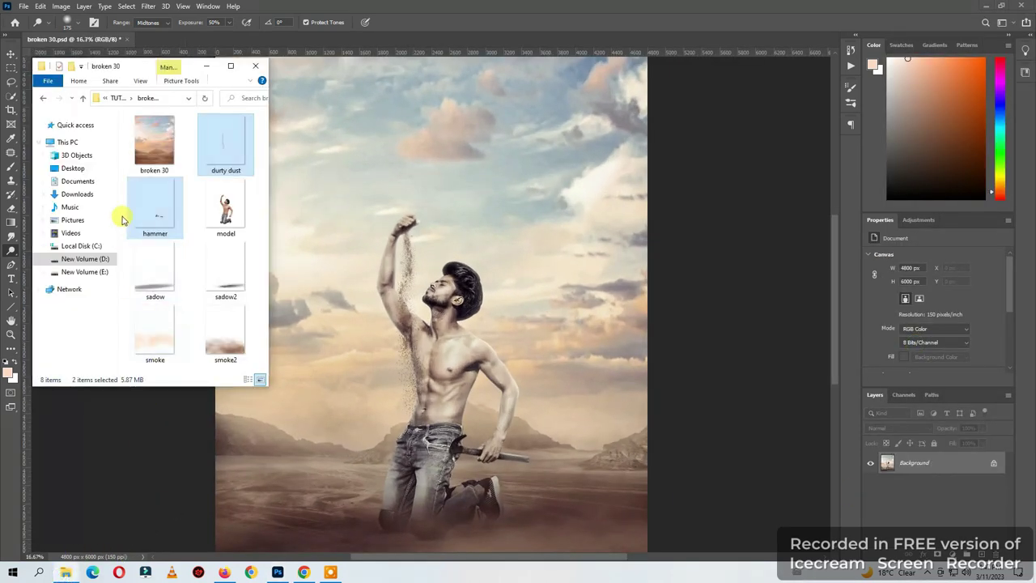
pyautogui.click(73, 168)
pyautogui.scroll(-5, 148, 235)
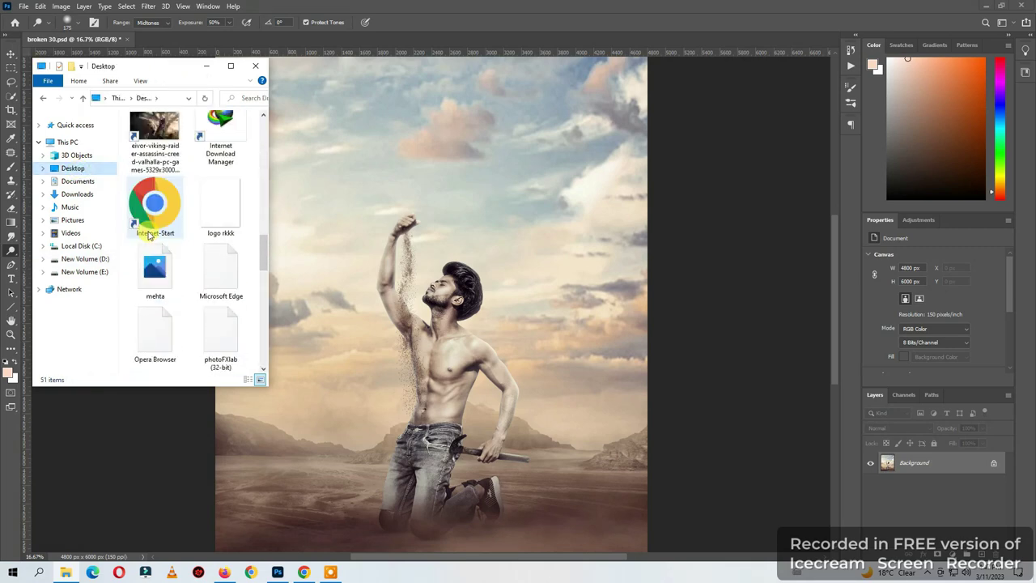
pyautogui.scroll(-5, 162, 239)
pyautogui.scroll(3, 178, 203)
pyautogui.scroll(2, 210, 146)
# Place 'logo rkkk' at the bottom, rasterize it, and lighten it with Hue/Saturation Lightness +100.
pyautogui.click(377, 316)
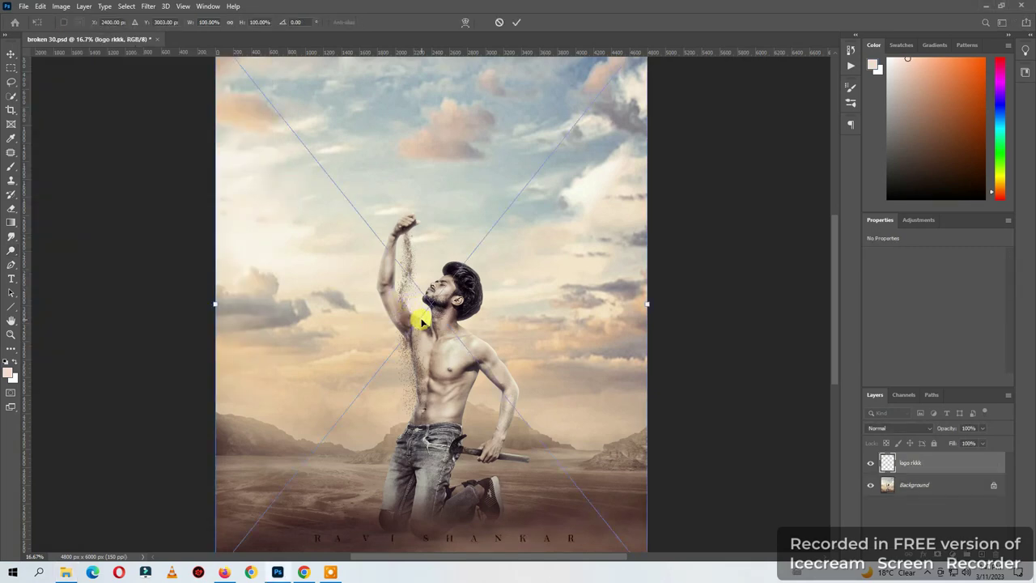
pyautogui.press('Return')
pyautogui.click(486, 243)
pyautogui.click(503, 220)
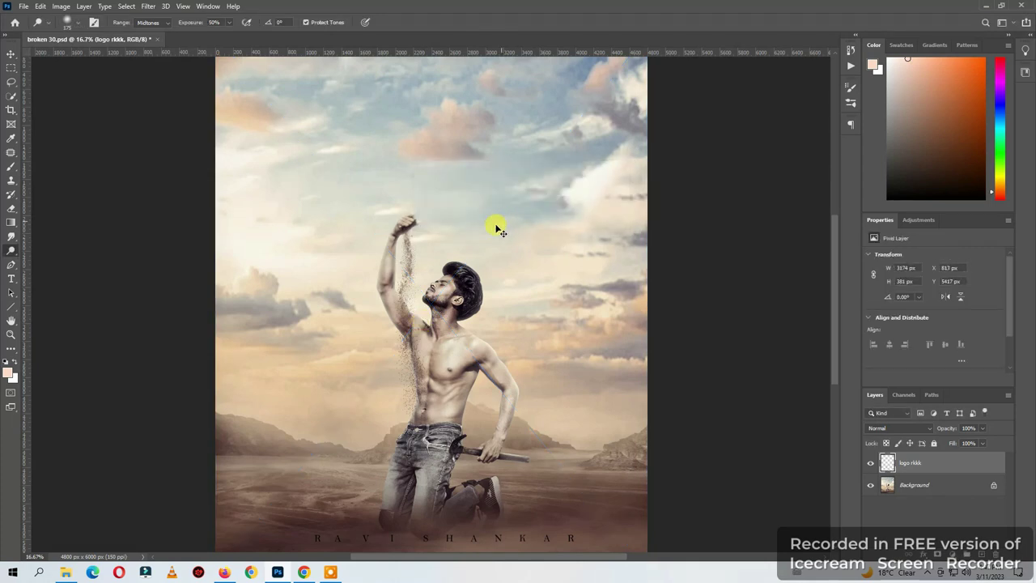
pyautogui.hotkey('ctrl', 'u')
pyautogui.click(908, 258)
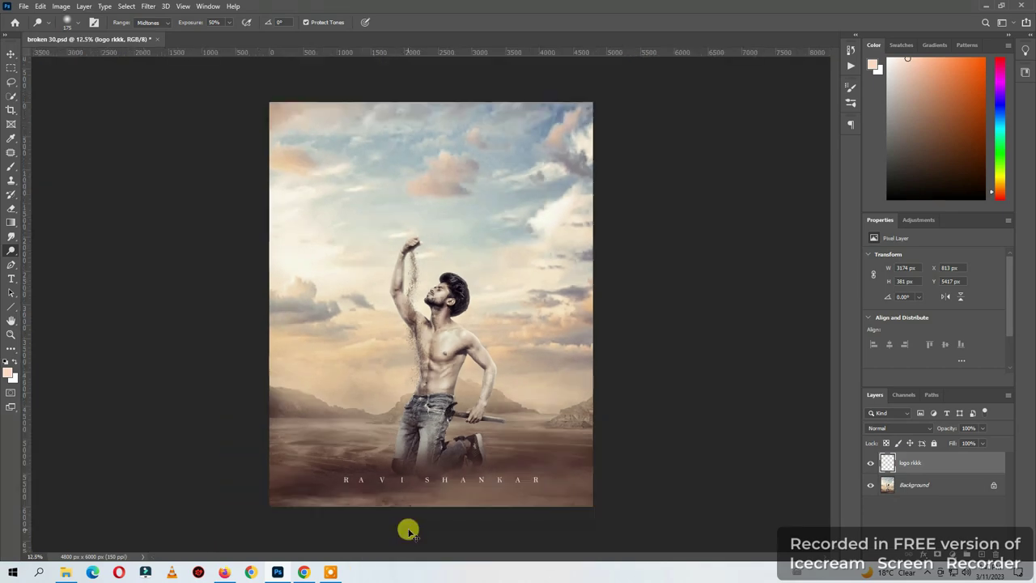
pyautogui.scroll(2, 445, 383)
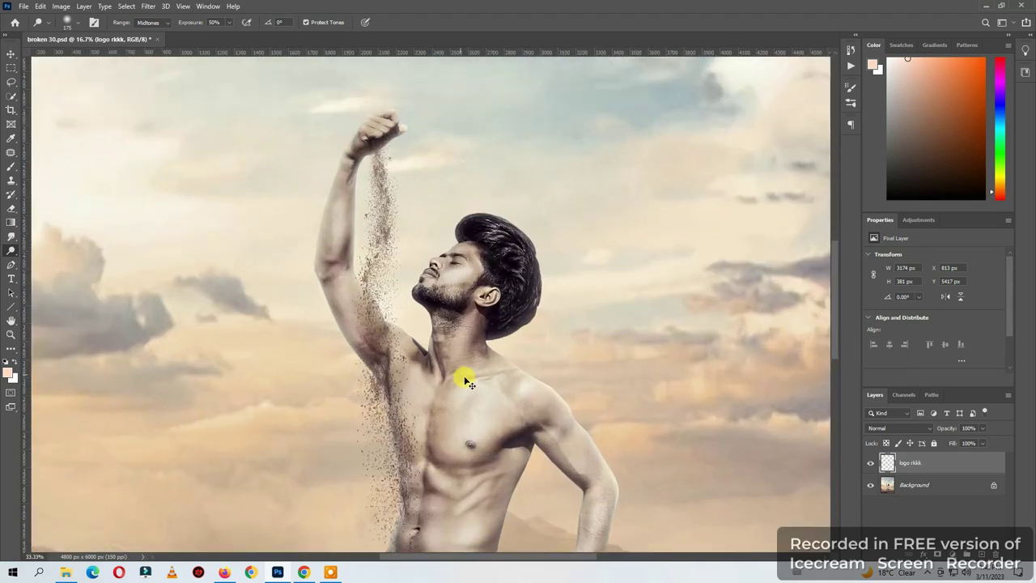
pyautogui.scroll(1, 462, 381)
pyautogui.scroll(-1, 462, 397)
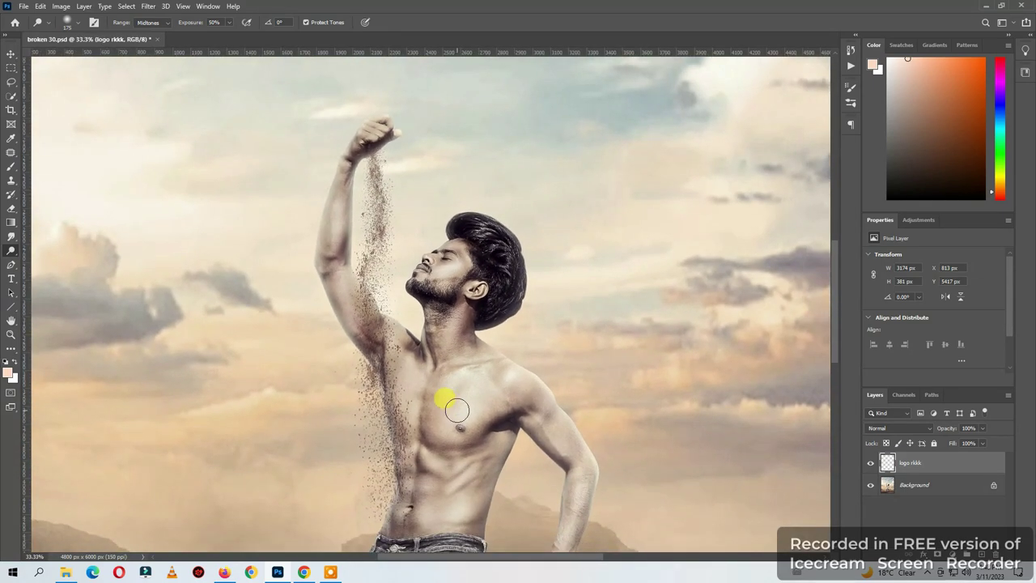
pyautogui.scroll(-1, 459, 427)
pyautogui.scroll(1, 455, 405)
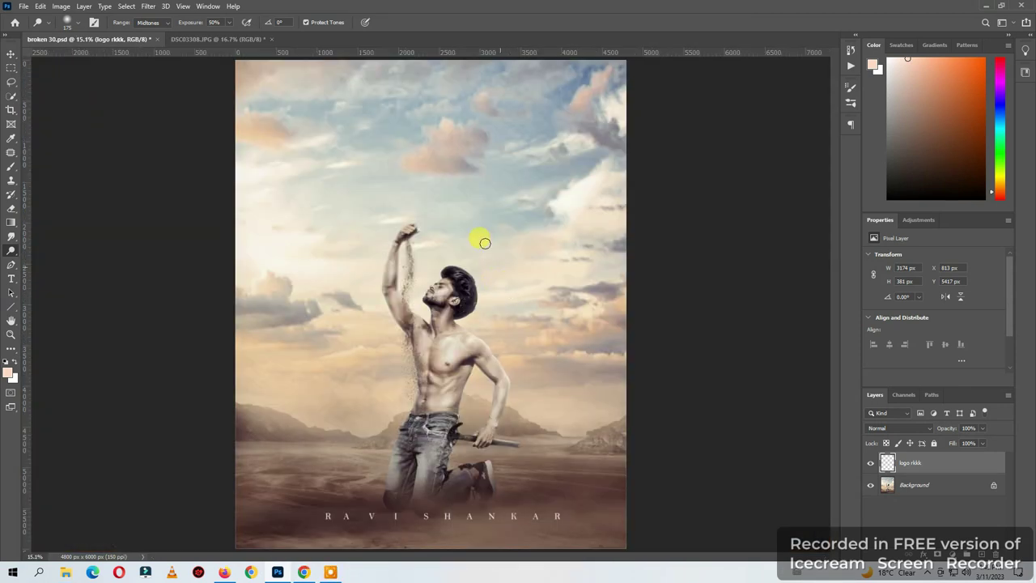
pyautogui.hotkey('ctrl', '+')
pyautogui.hotkey('ctrl', '+')
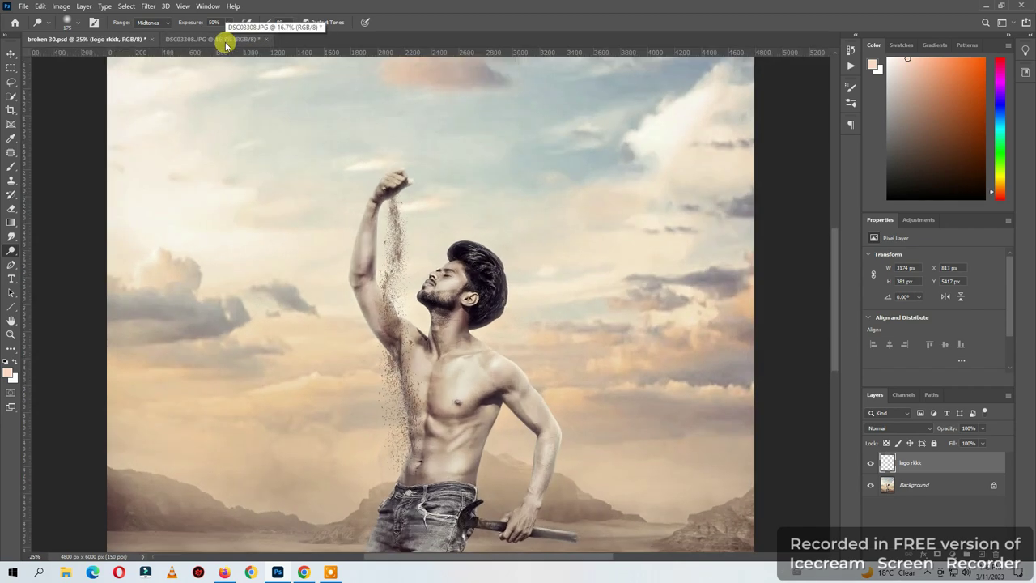
pyautogui.hotkey('ctrl', '+')
pyautogui.click(213, 39)
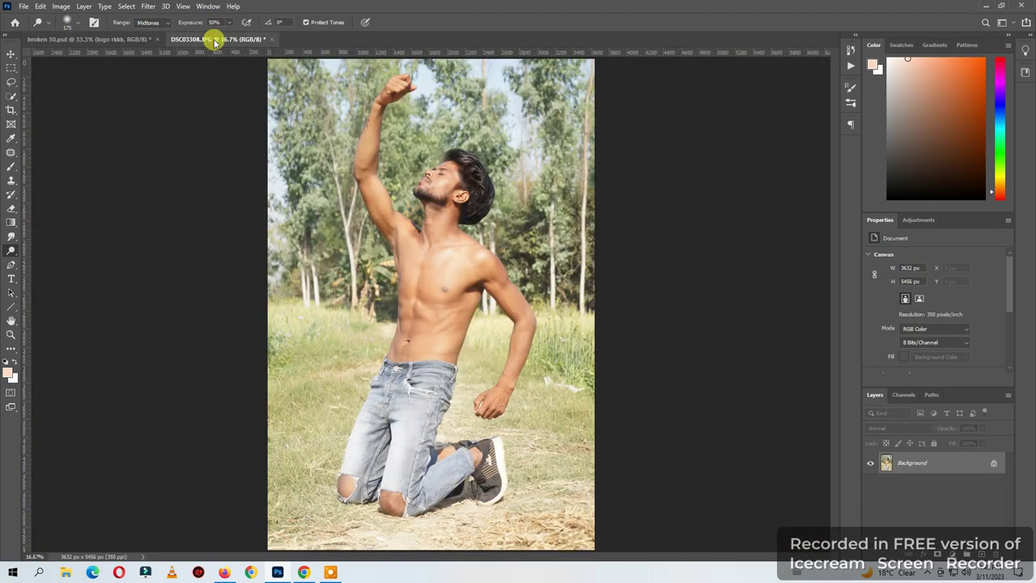
pyautogui.hotkey('ctrl', '+')
pyautogui.hotkey('ctrl', '+')
pyautogui.moveTo(411, 149); pyautogui.dragTo(416, 343)
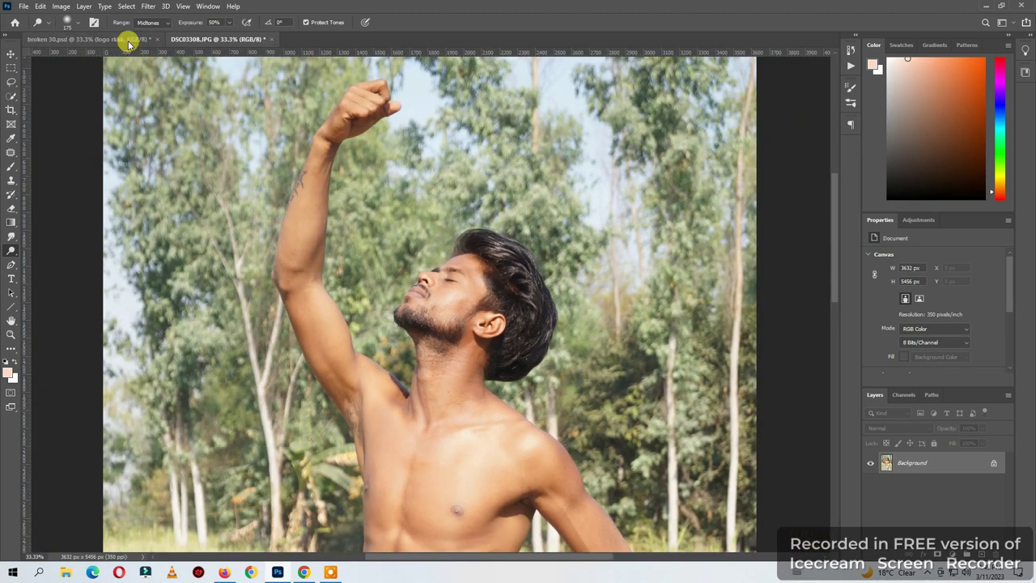
pyautogui.click(127, 39)
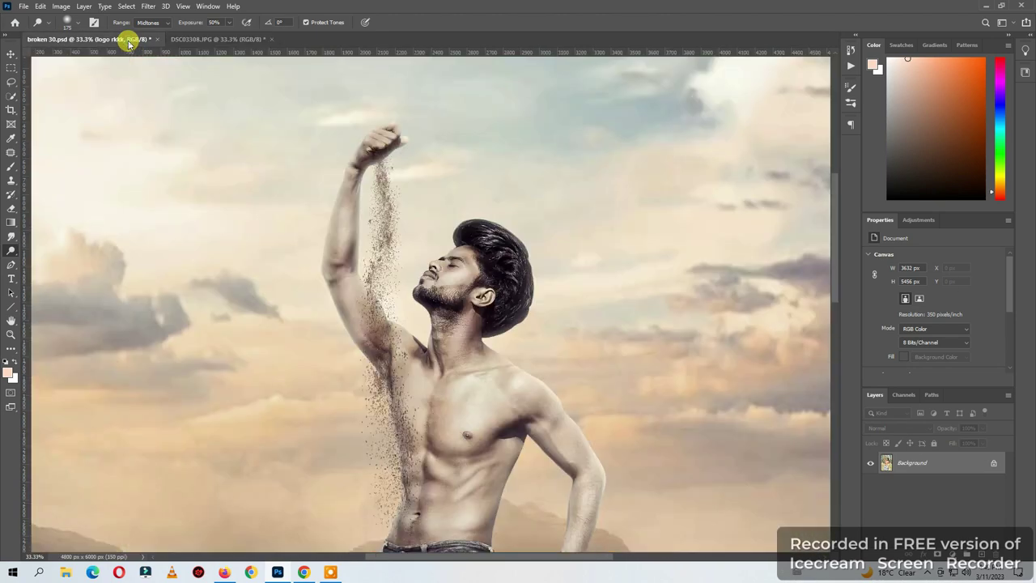
pyautogui.click(232, 38)
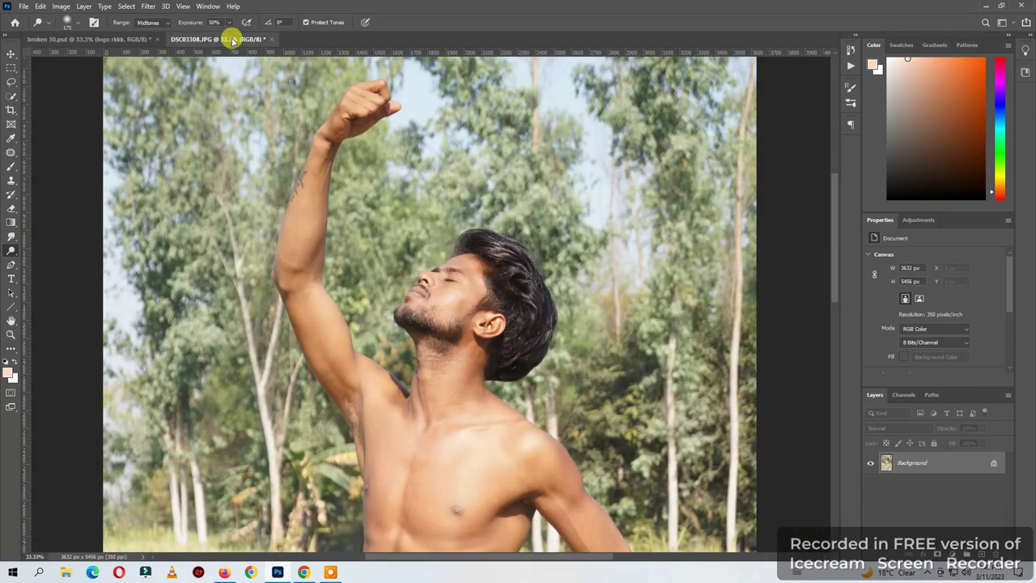
pyautogui.click(127, 39)
pyautogui.click(221, 38)
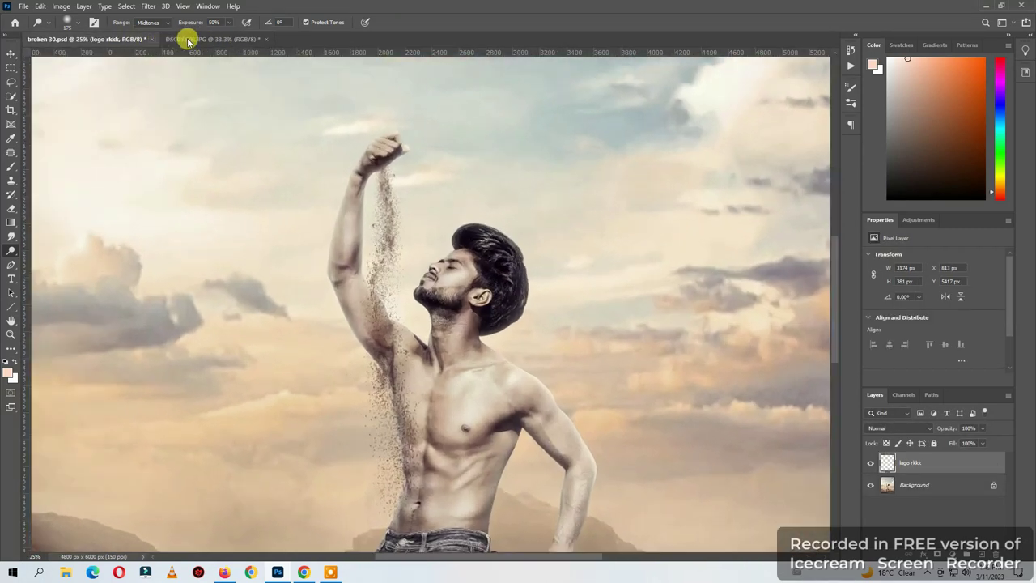
pyautogui.click(201, 38)
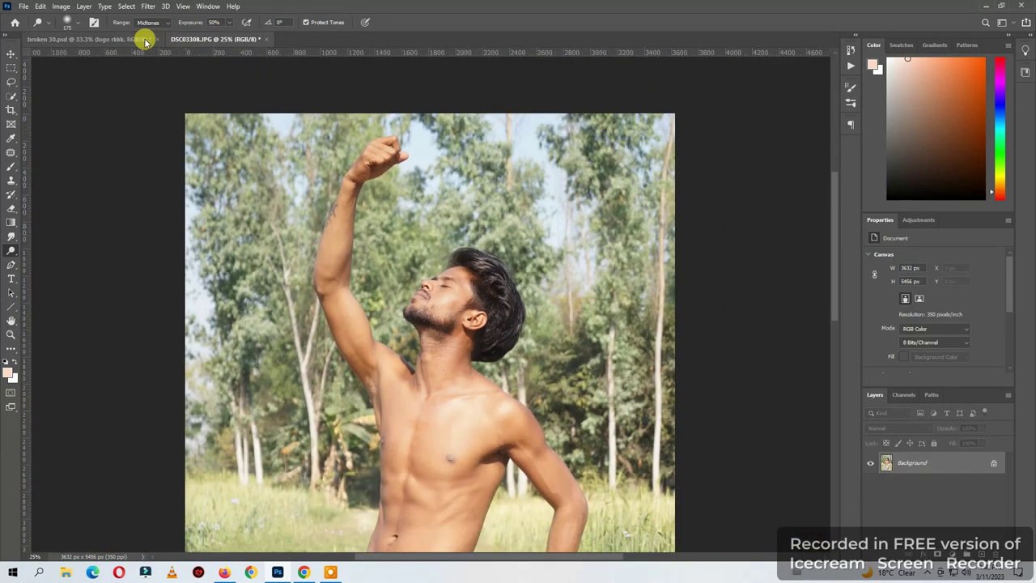
pyautogui.click(127, 39)
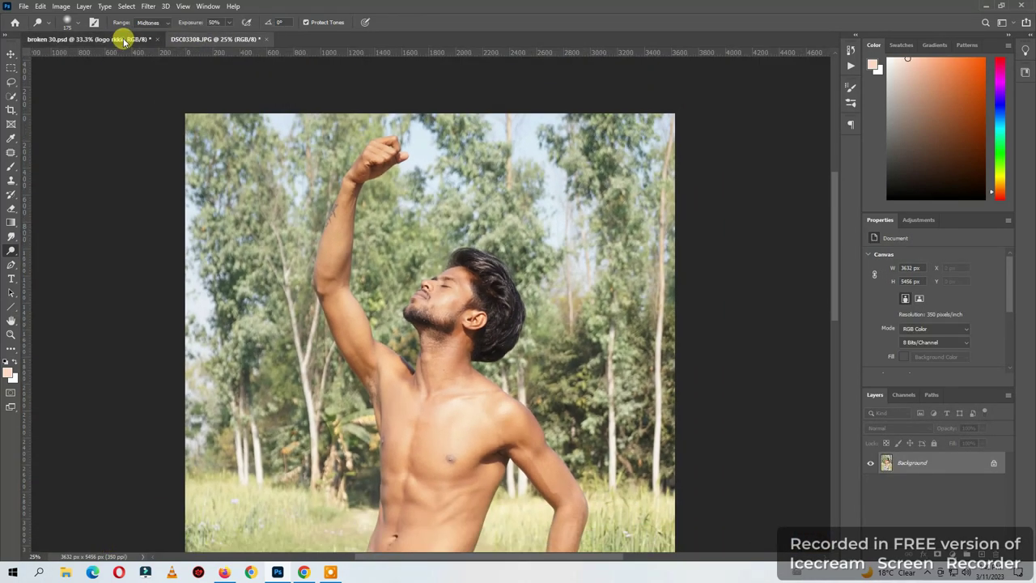
pyautogui.hotkey('ctrl', '-')
pyautogui.hotkey('ctrl', '-')
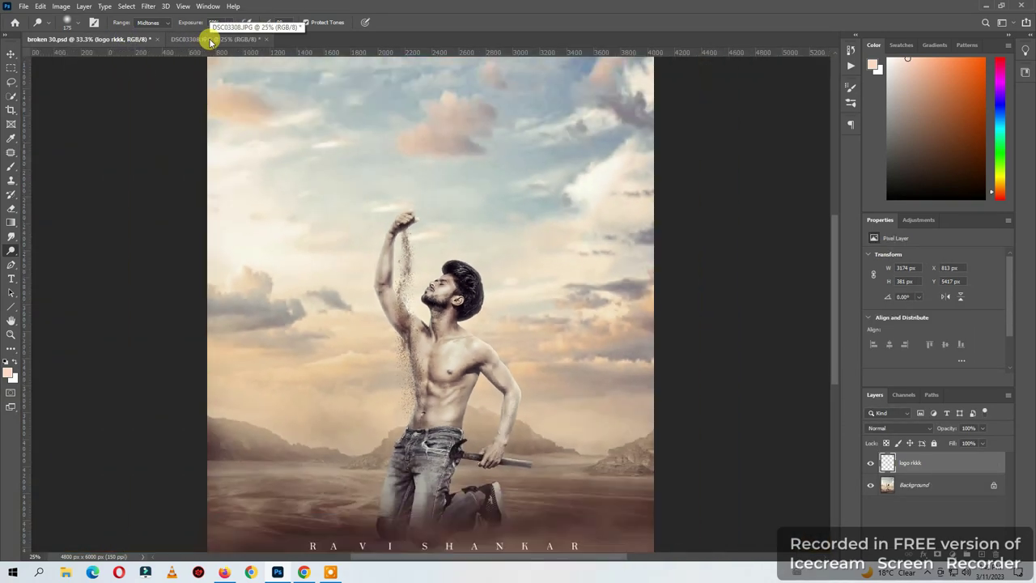
pyautogui.hotkey('ctrl', '-')
pyautogui.click(209, 39)
pyautogui.hotkey('ctrl', '-')
pyautogui.hotkey('ctrl', '-')
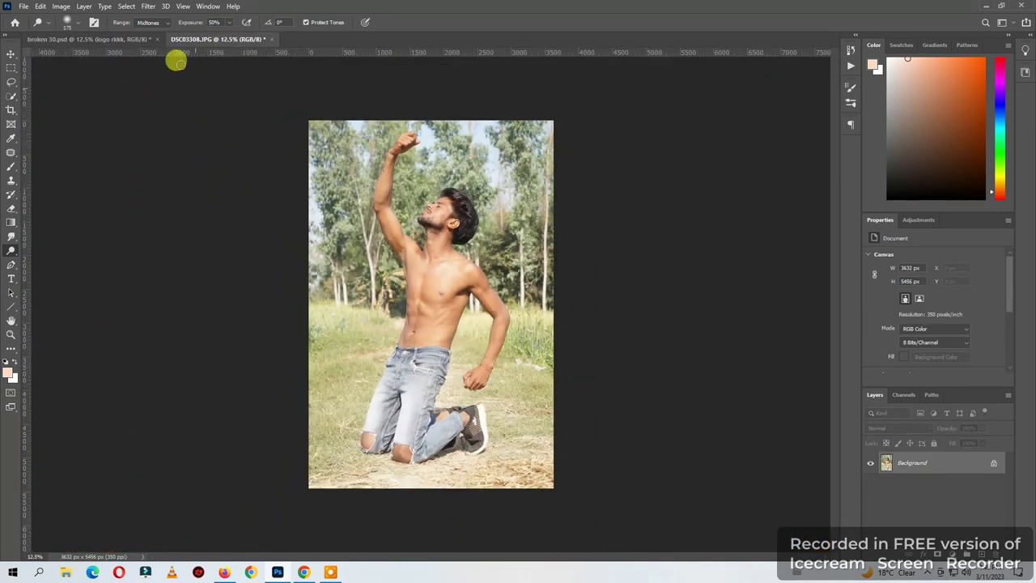
pyautogui.click(128, 39)
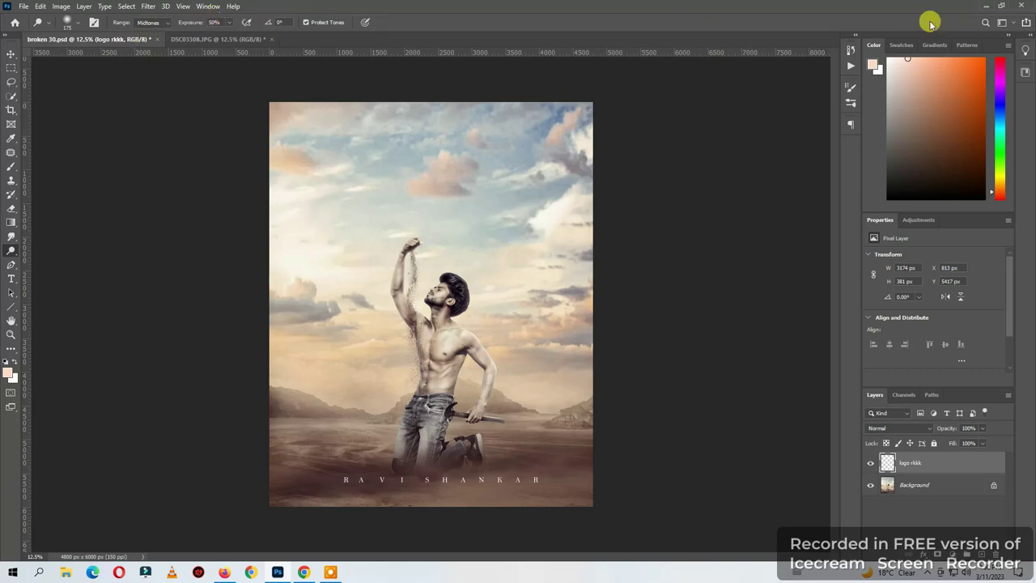